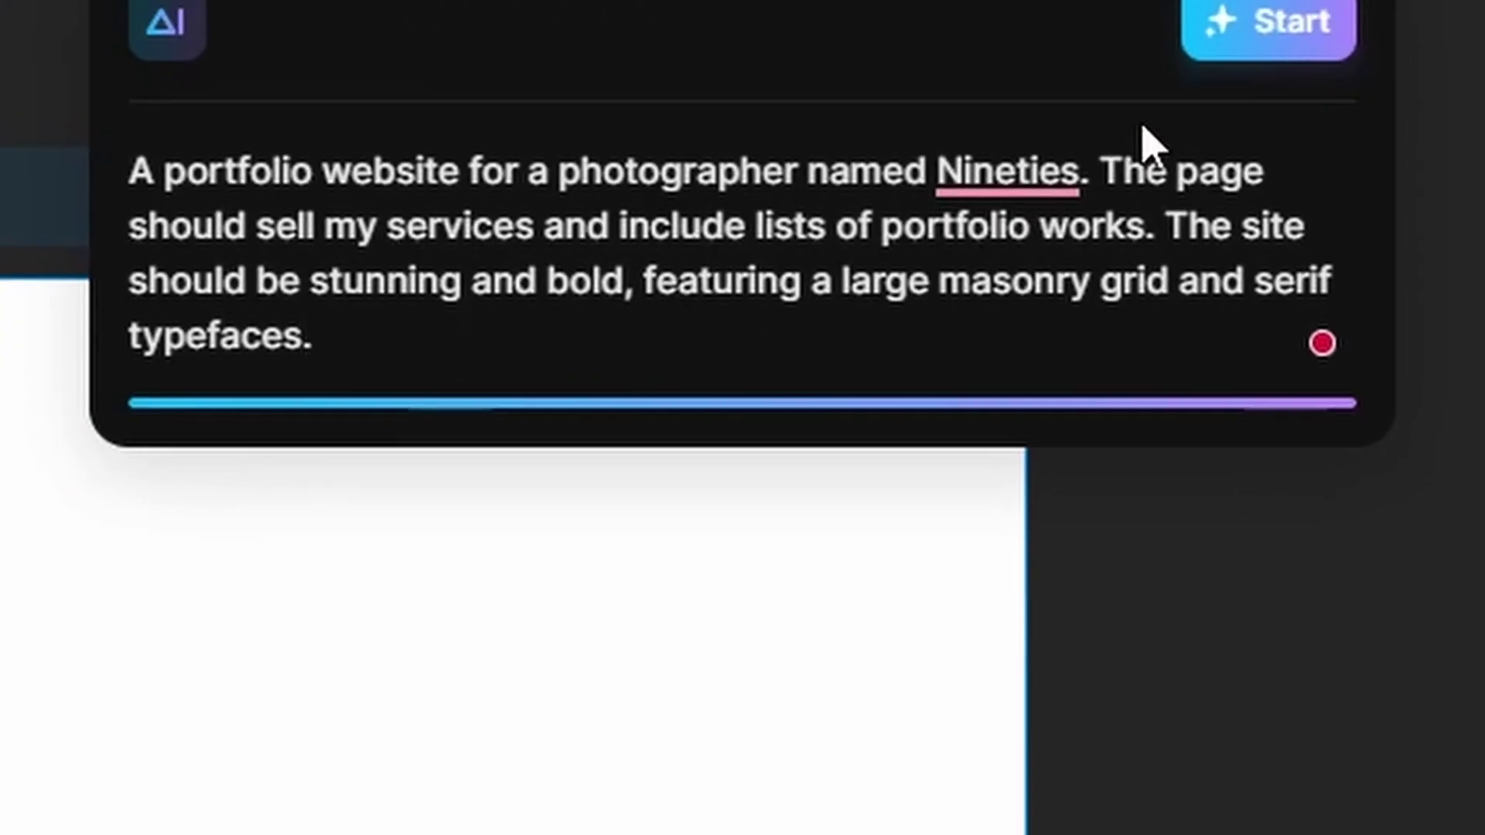
- Start Framer AI generation of the bold portfolio for the photographer Nineties
click(1277, 23)
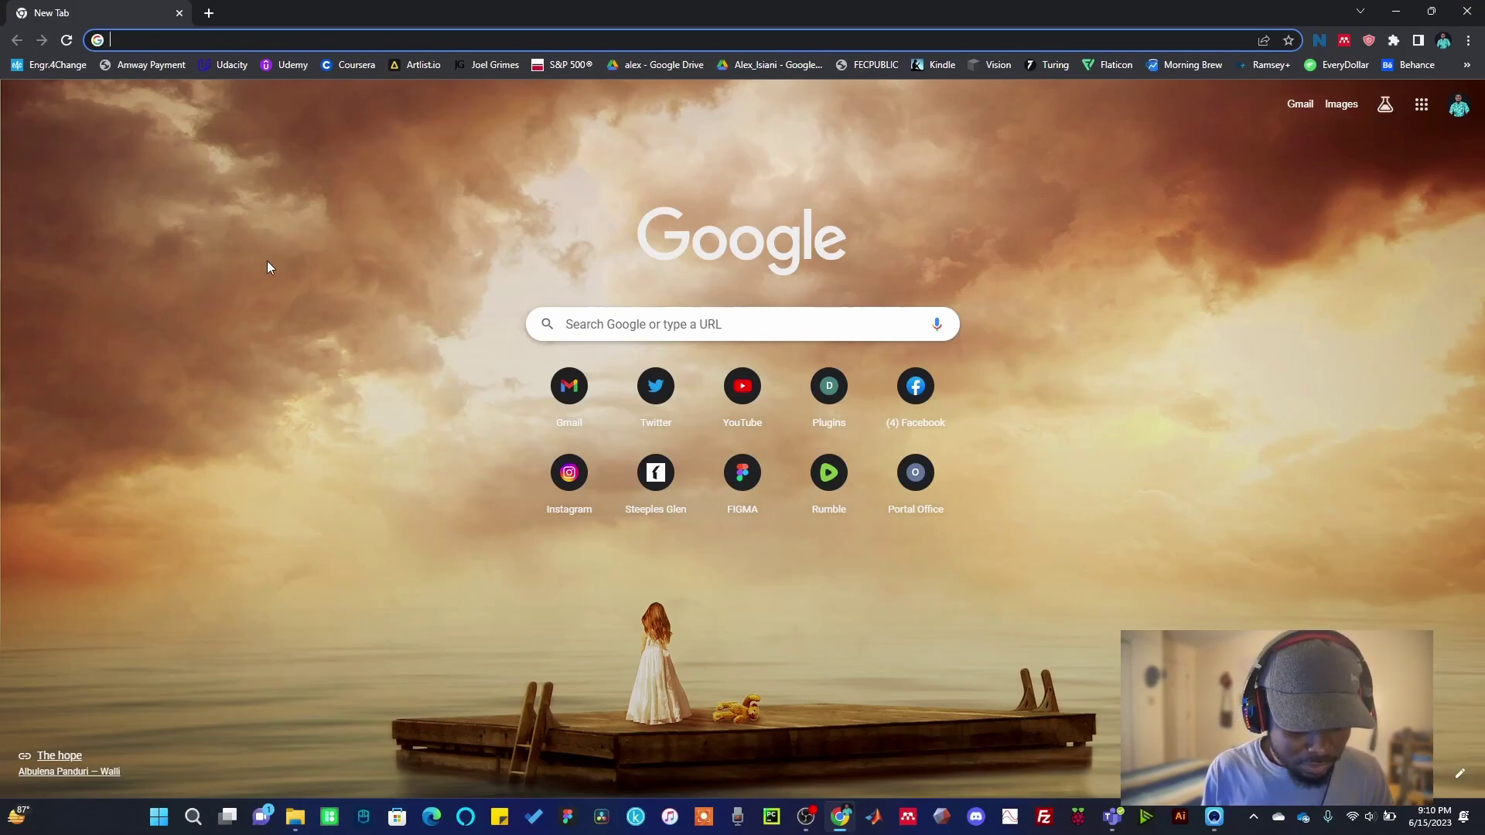
- Go to framer.com in the new Chrome tab
text(f)
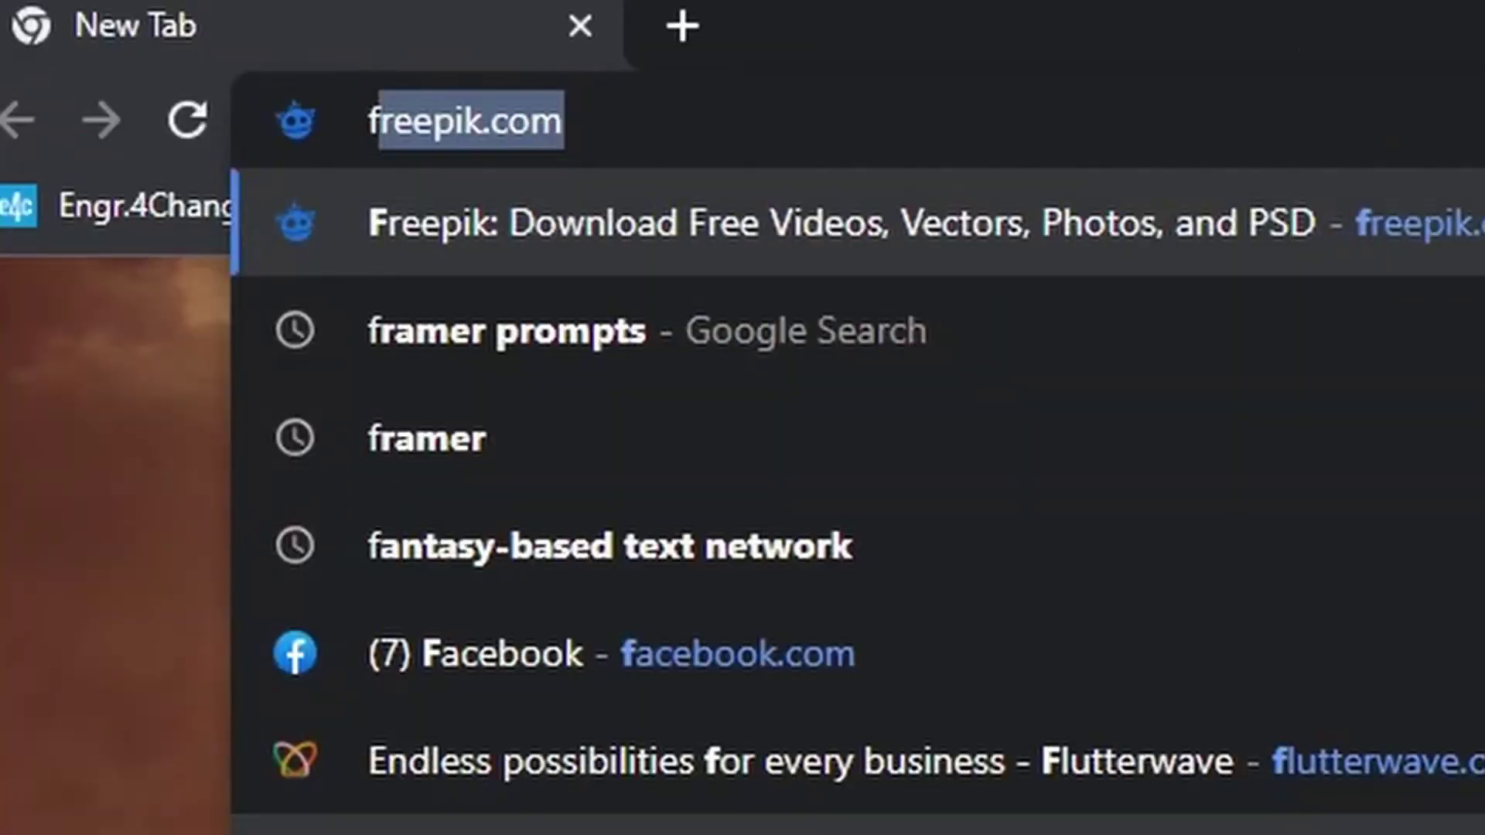
text(ramer)
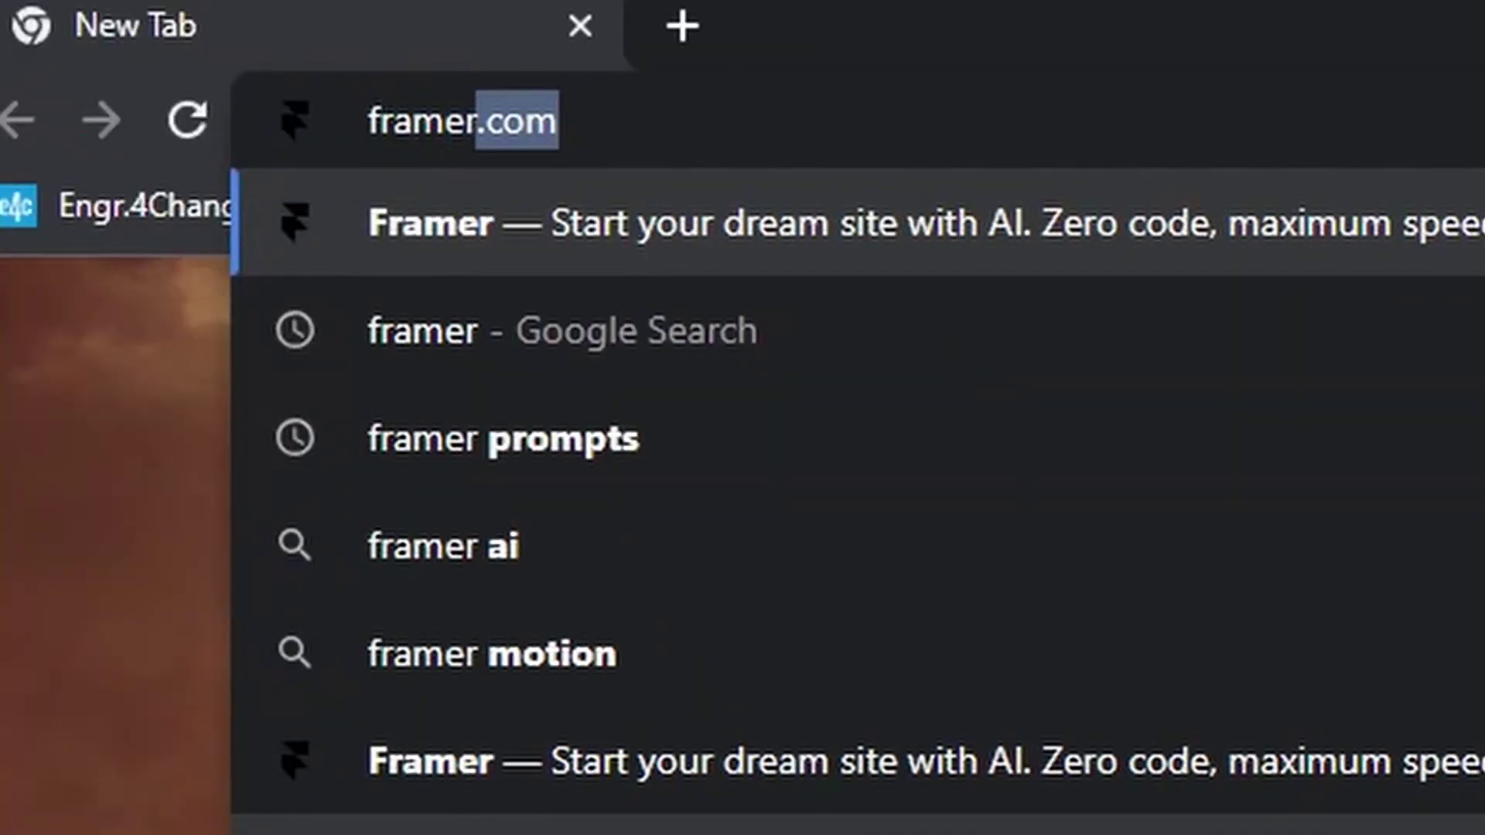
text(.com)
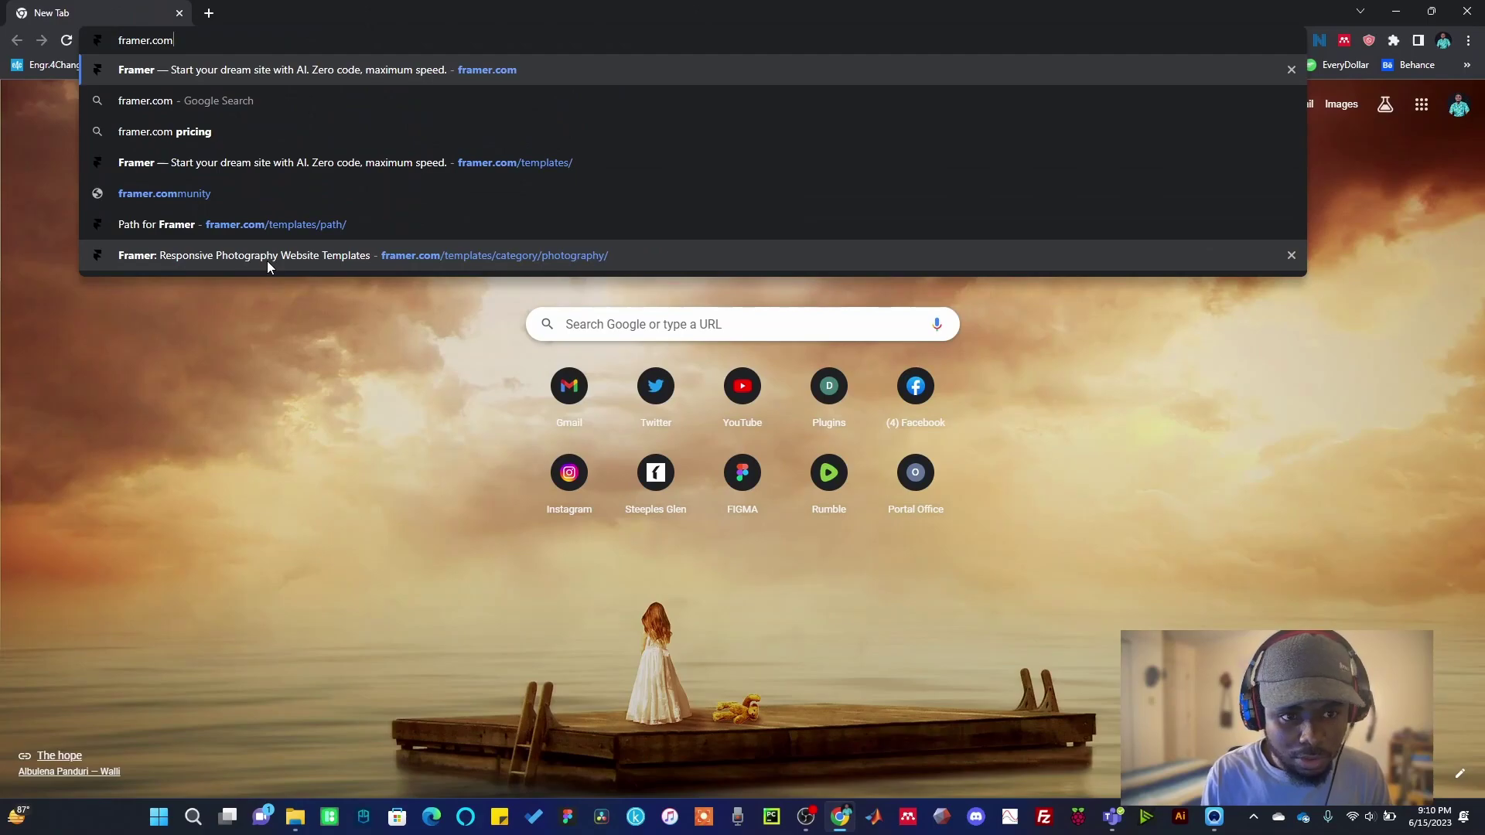
key(Return)
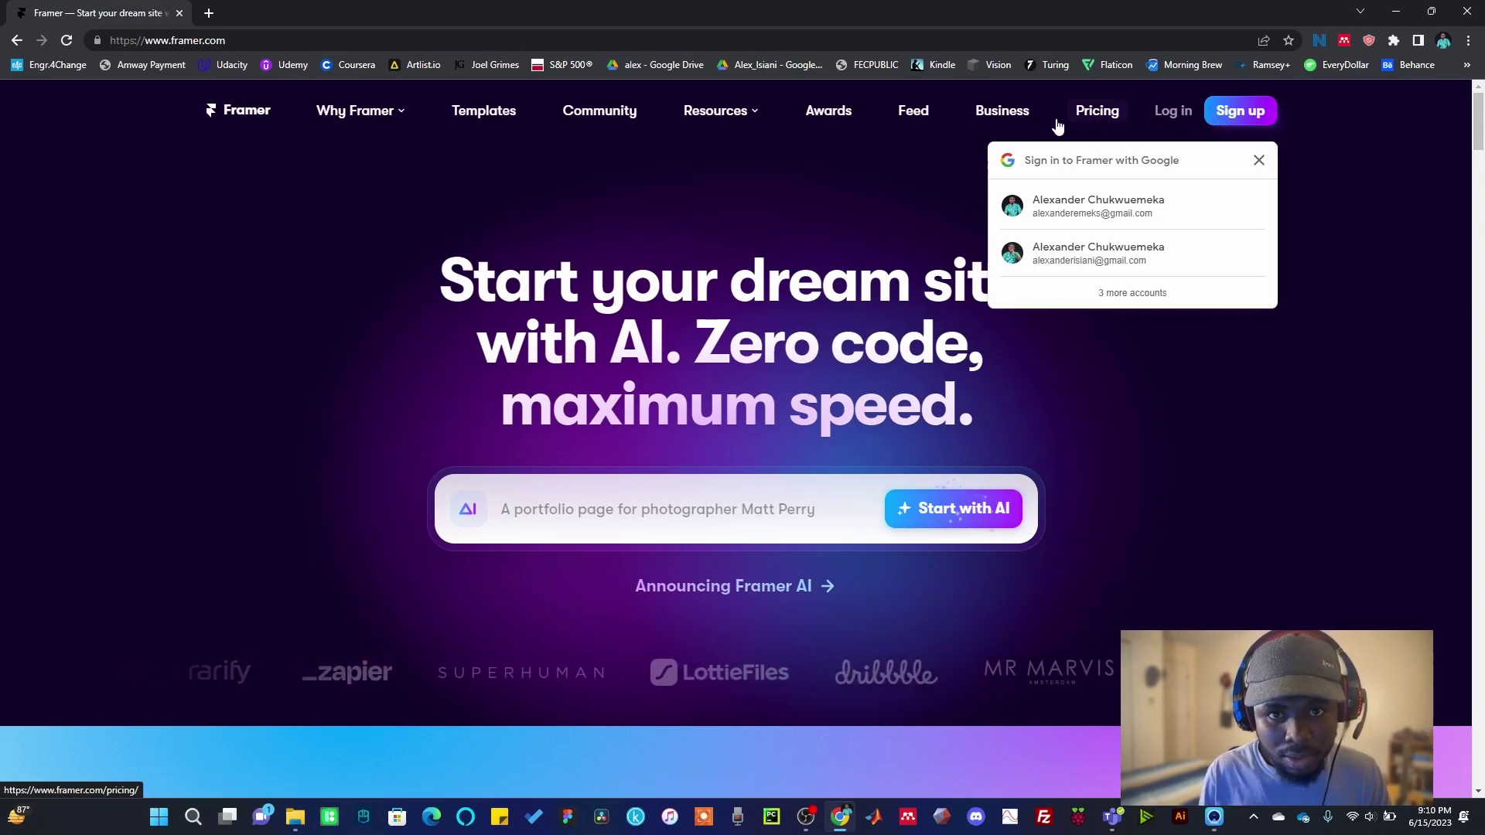
- Open Framer pricing in a new tab, review the Free, Mini, Basic and Pro plans, then return home
right_click(1108, 119)
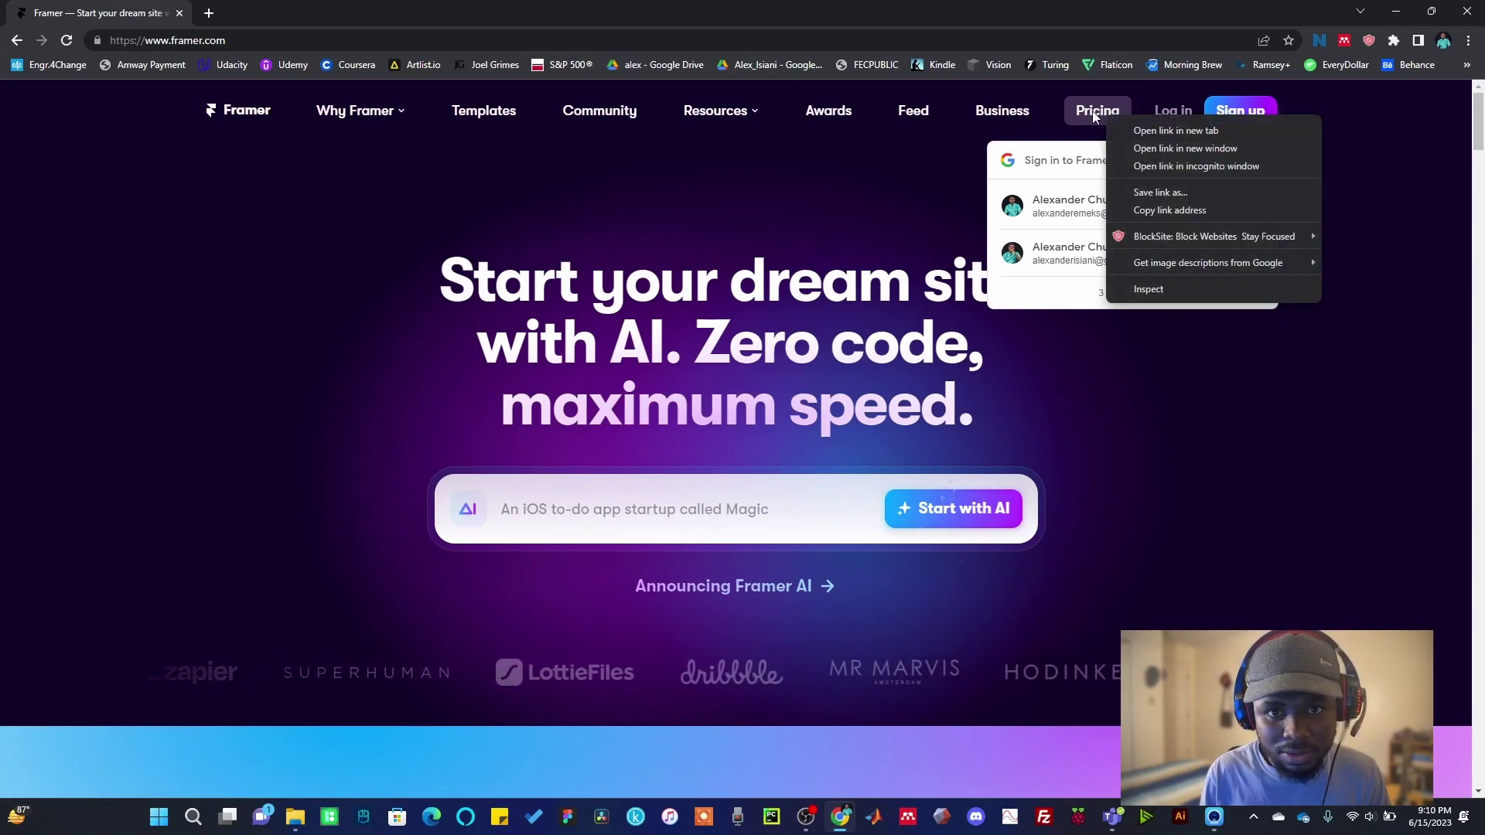
click(1126, 132)
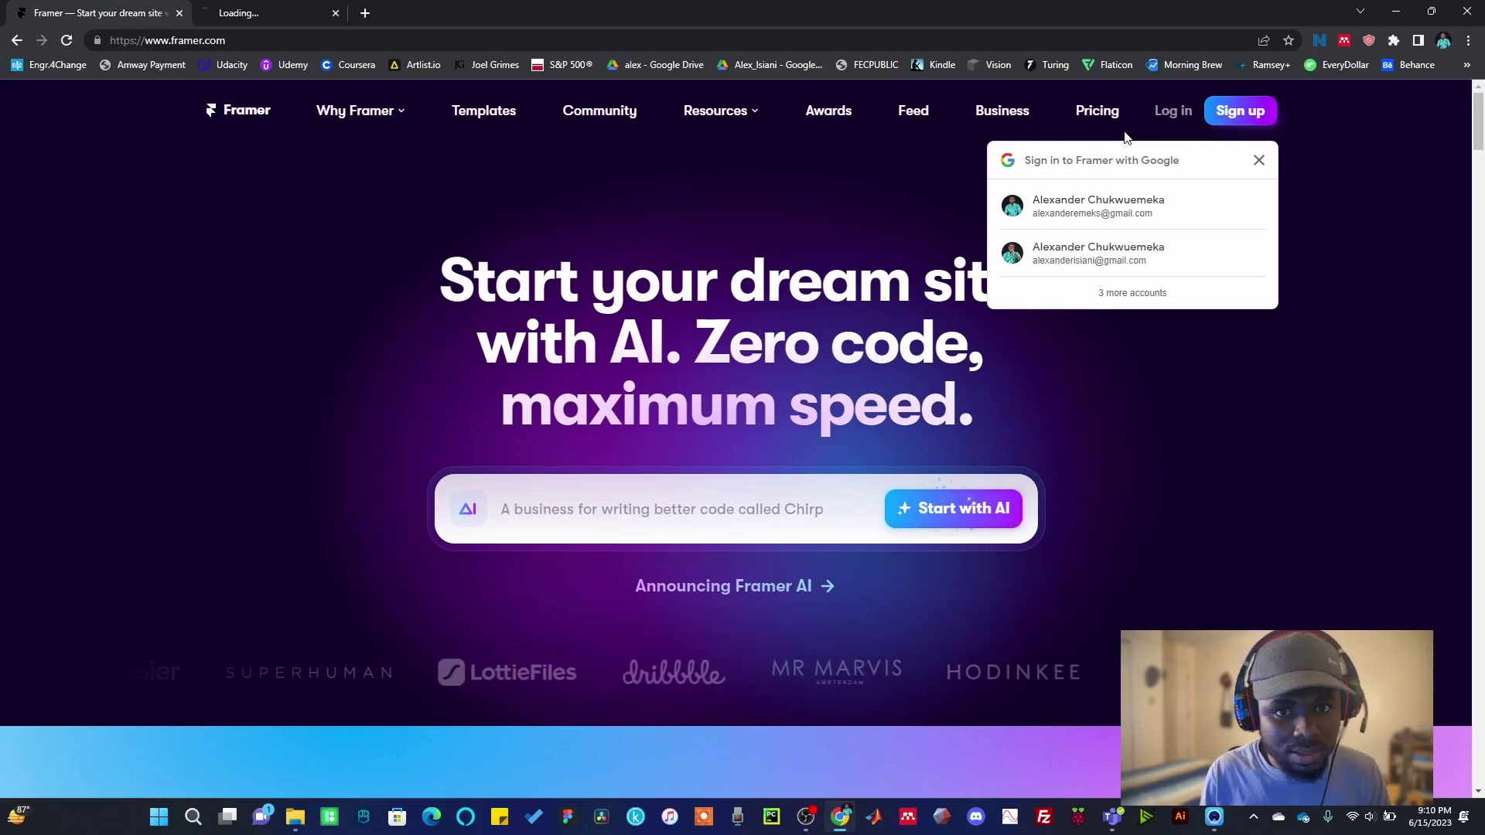
click(297, 10)
scroll(516, 541, down, 2)
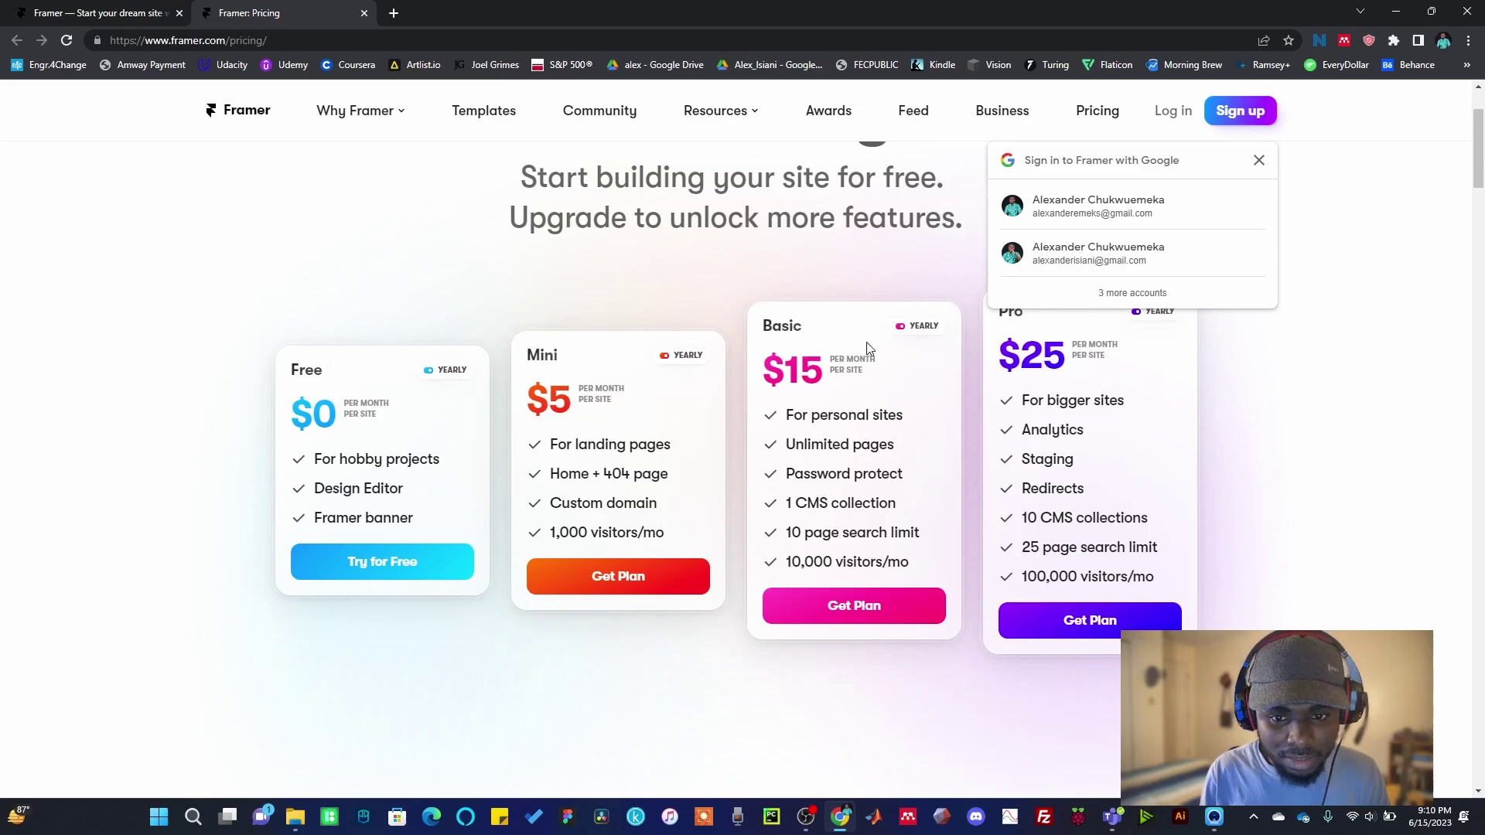
scroll(1021, 415, up, 1)
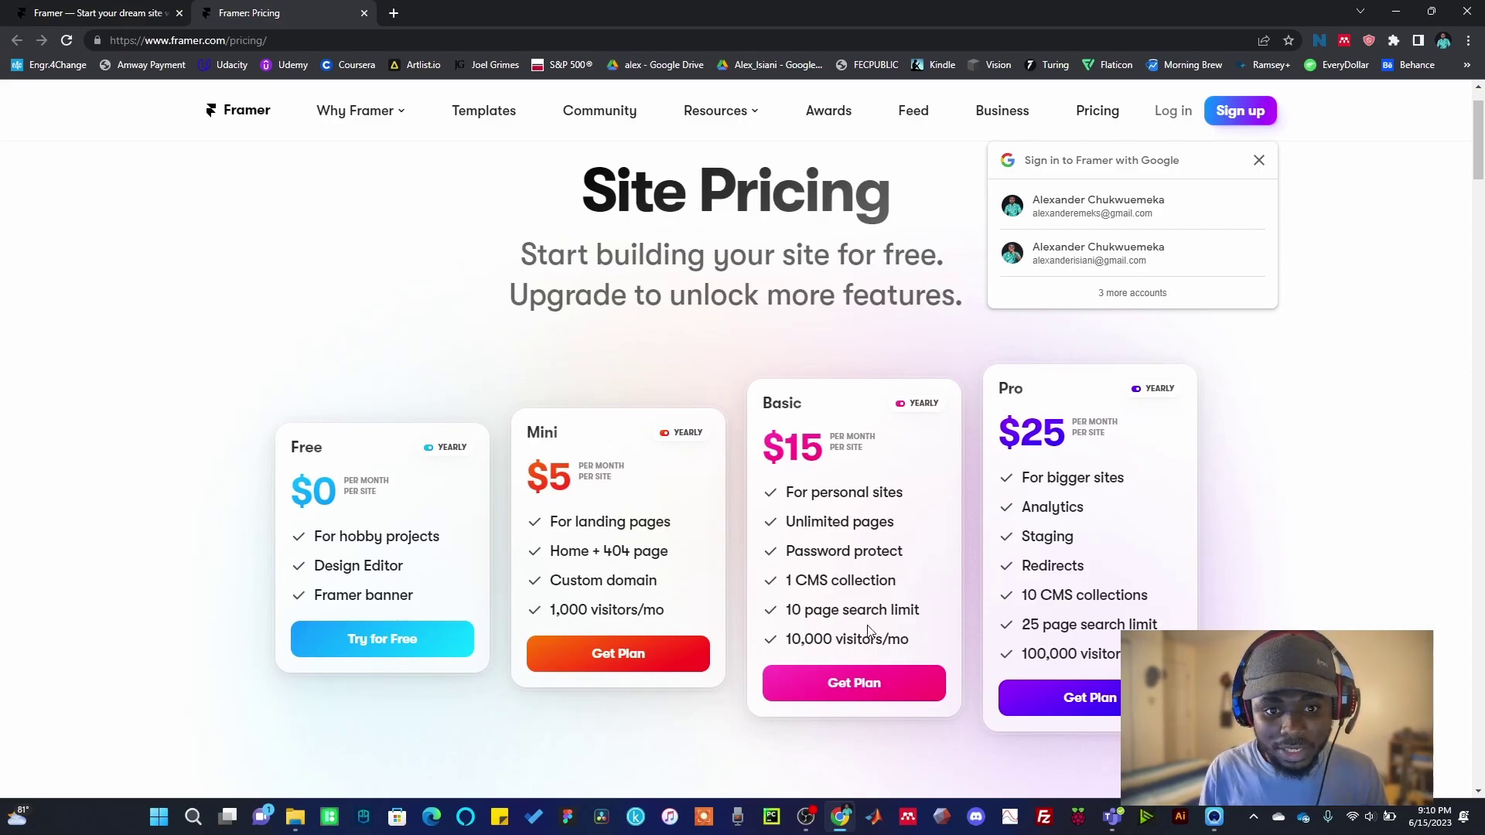
click(97, 13)
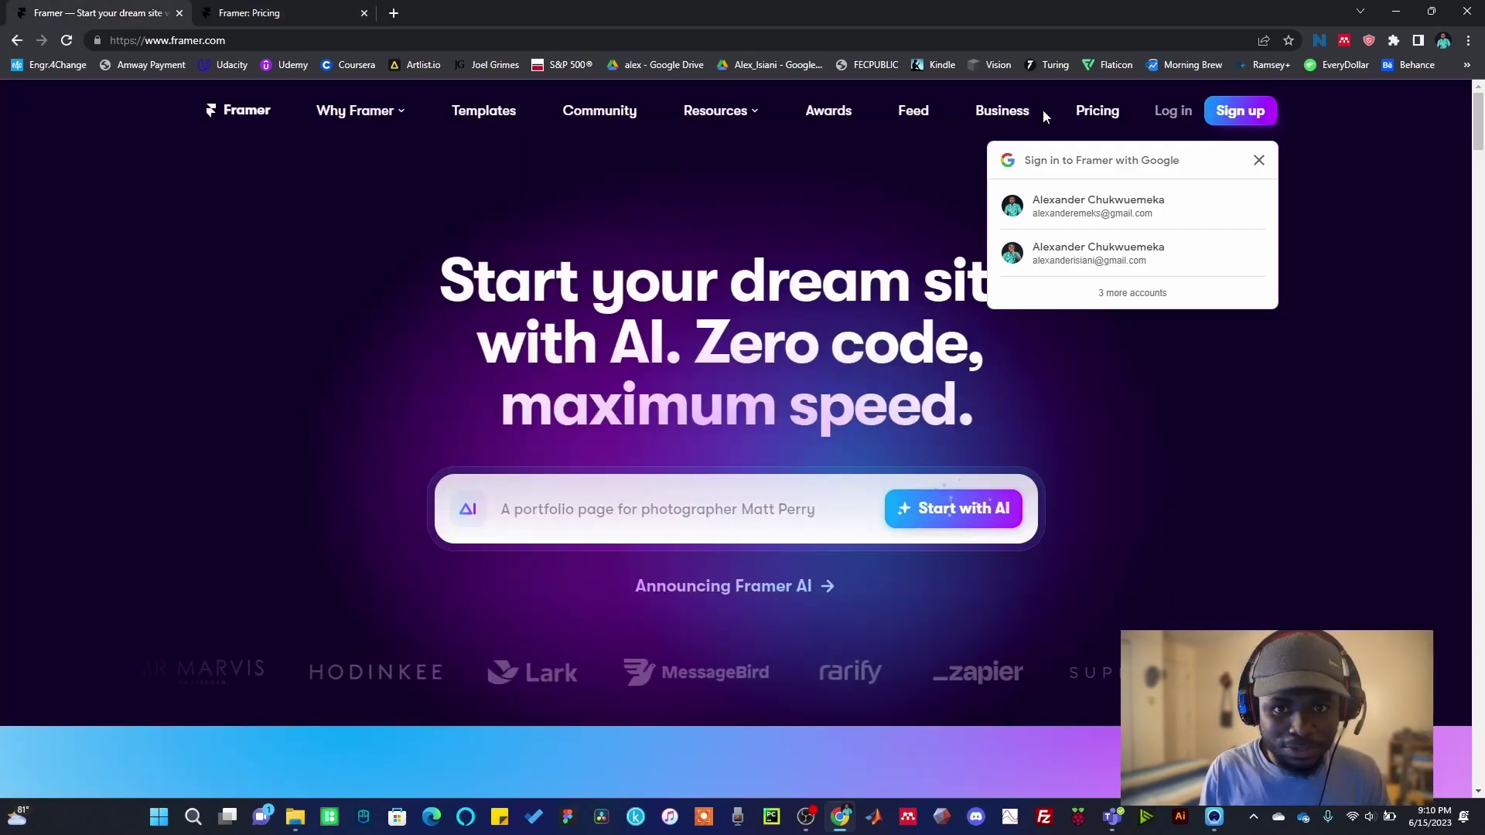
- Sign up for Framer with the Google account to reach a new untitled project
click(1242, 121)
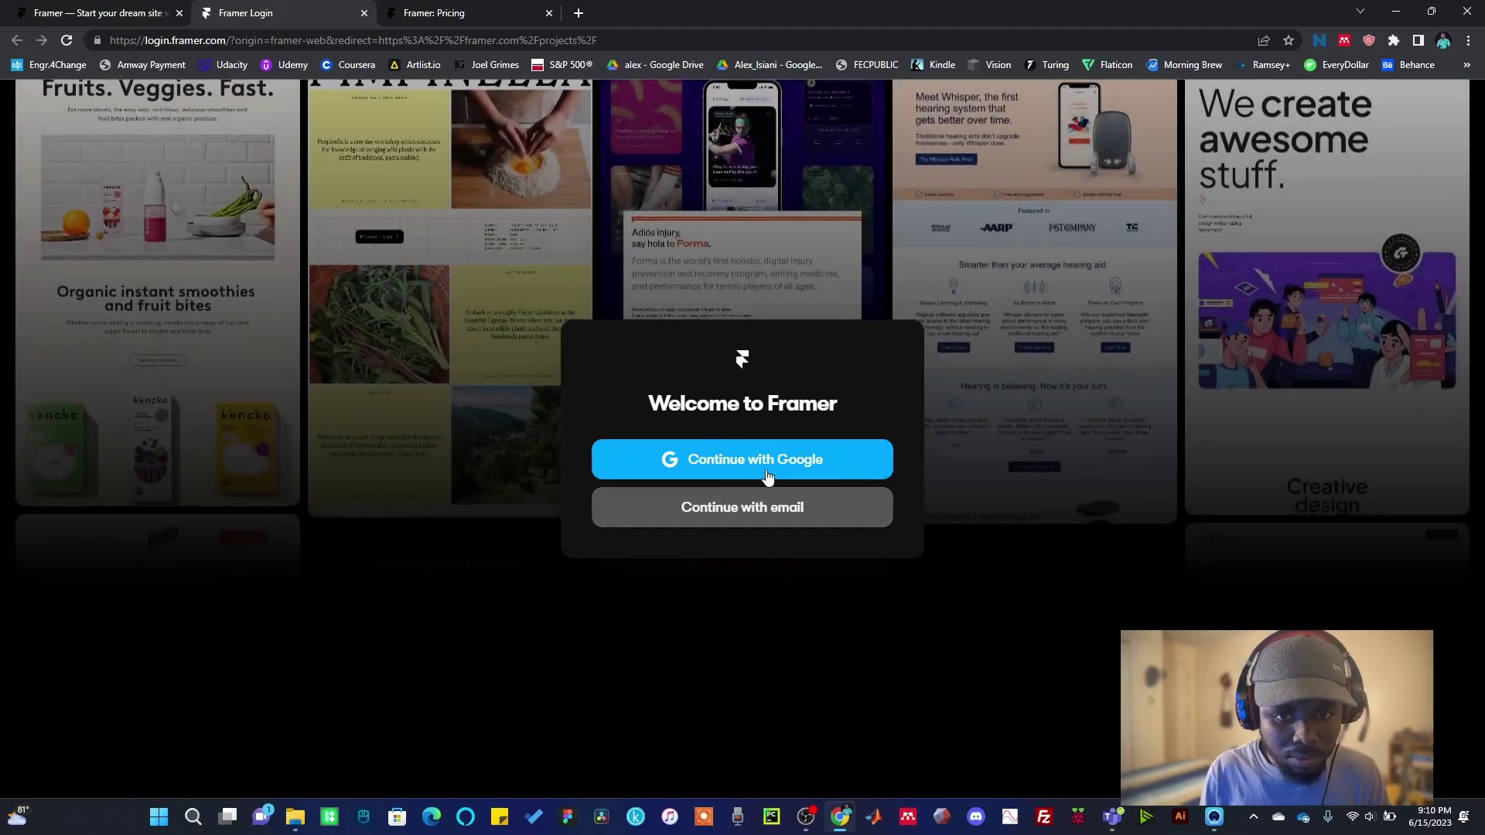
click(769, 459)
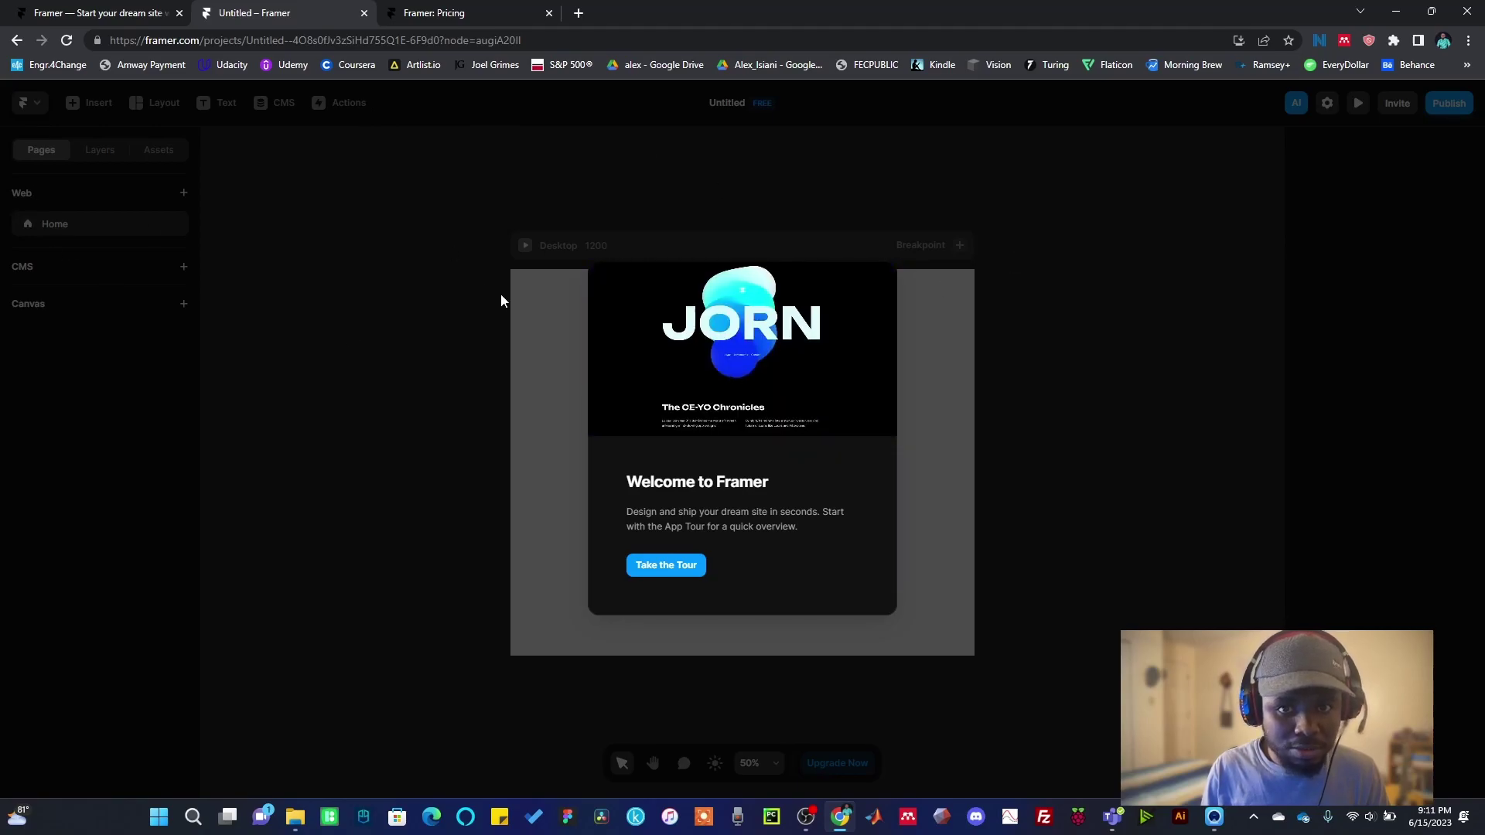
- Close the welcome dialog, select the Desktop frame and bring up the Start with AI prompt
click(667, 566)
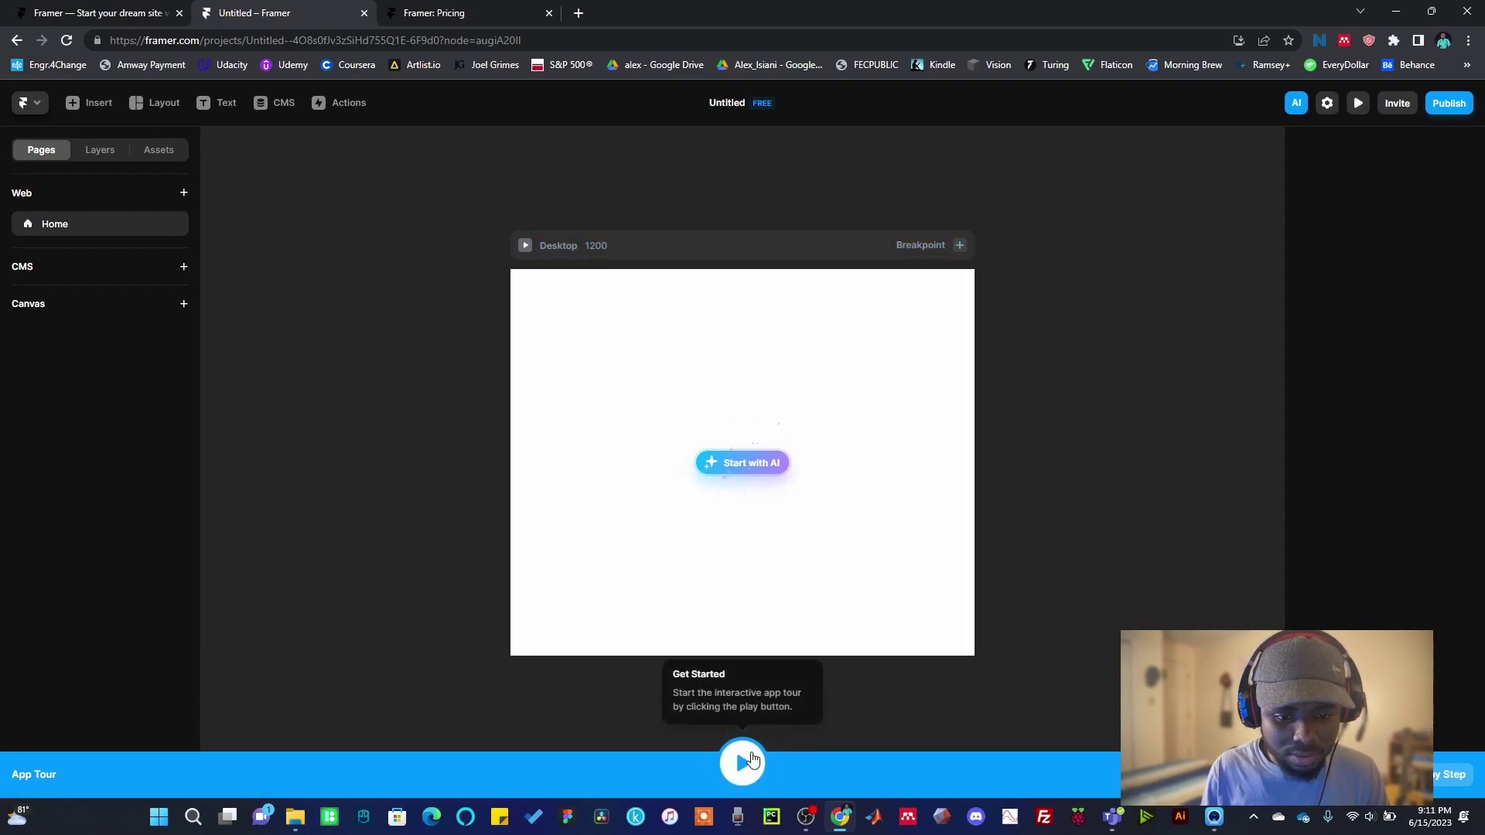
click(741, 447)
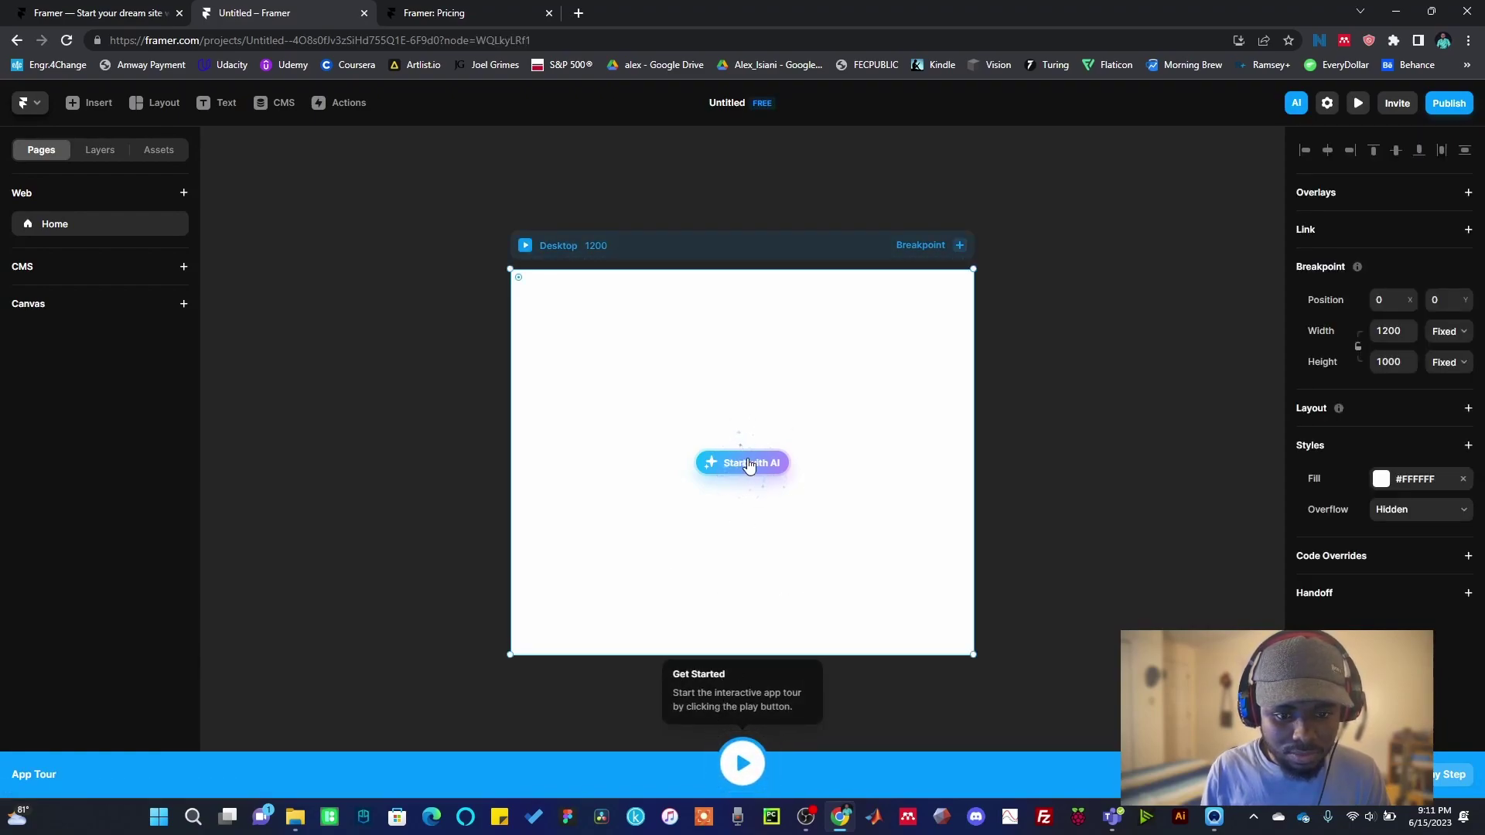
click(749, 465)
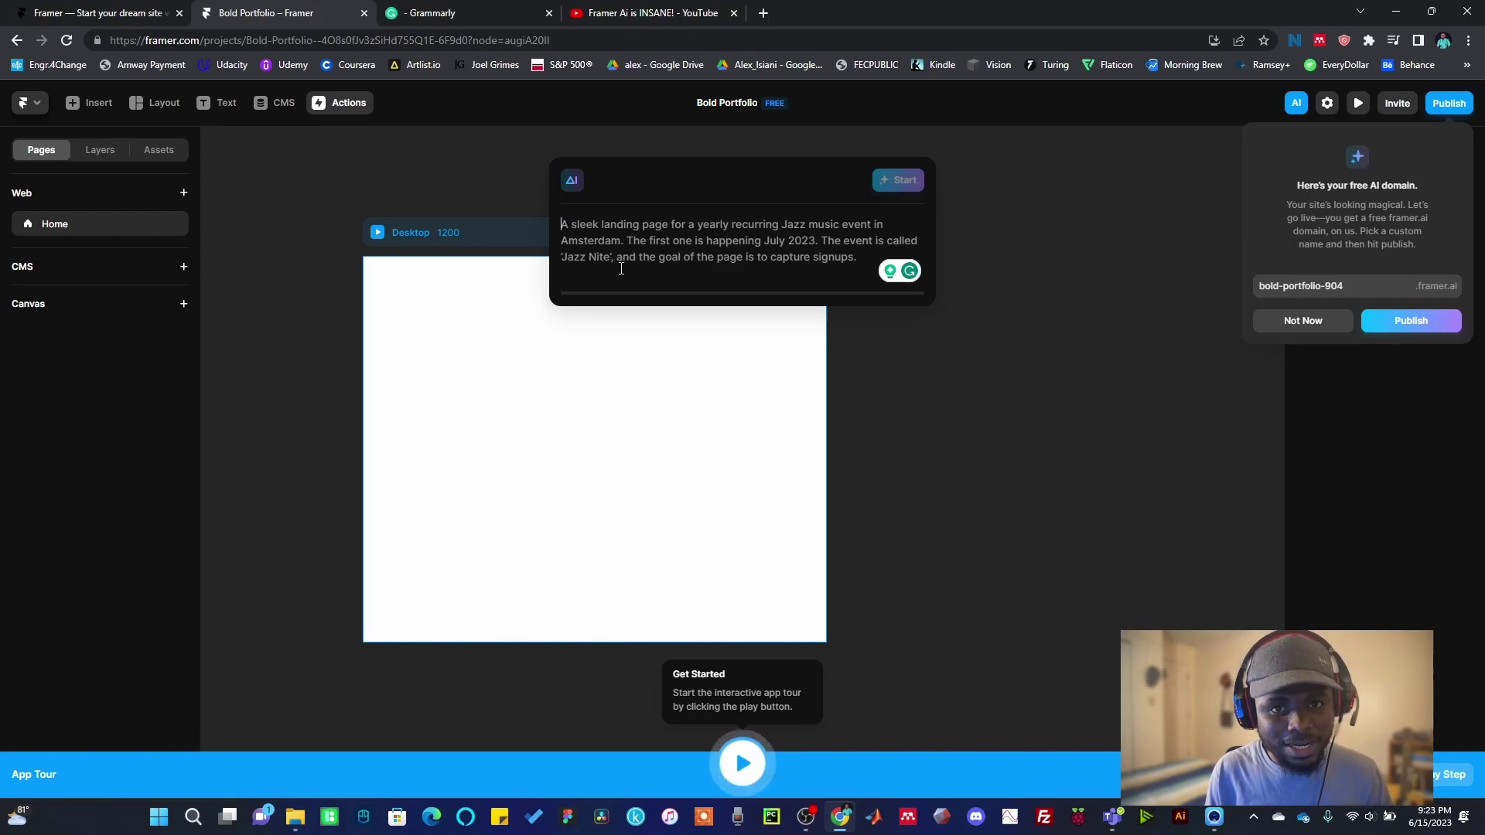
- In the Grammarly doc, correct 'names' to 'named' and select the whole Nineties prompt
click(466, 13)
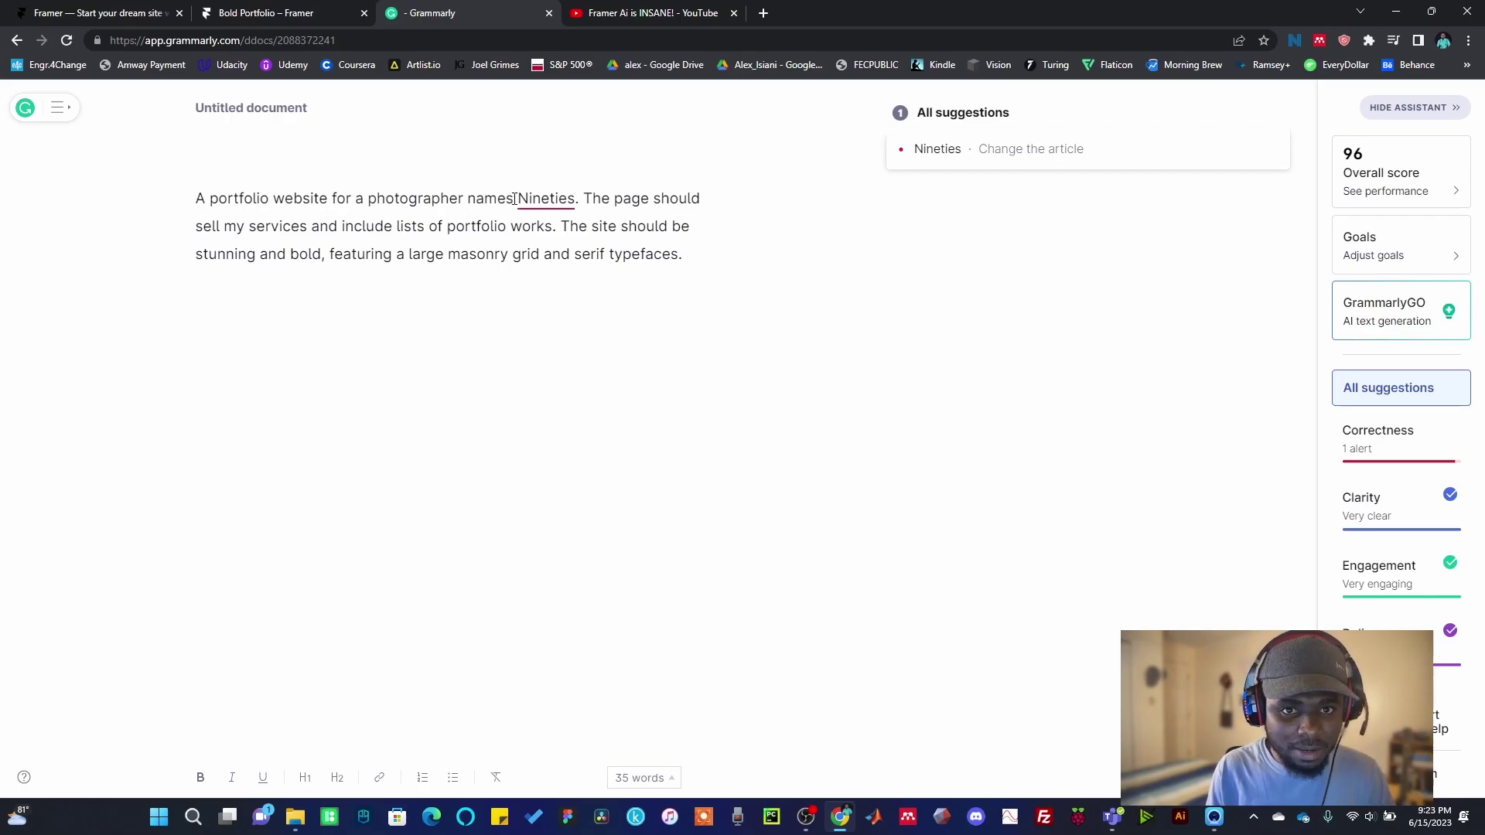
text(d)
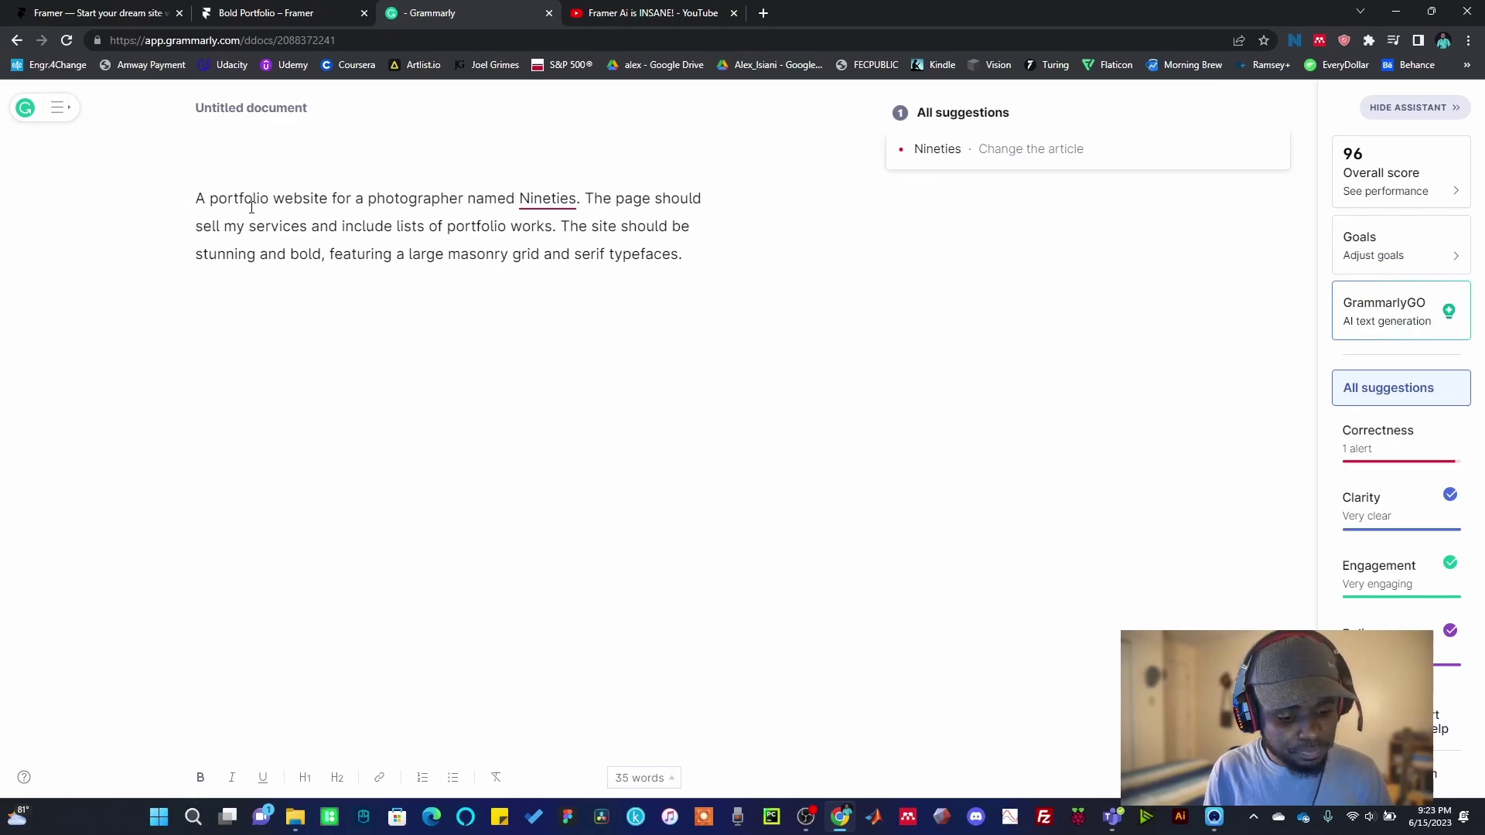
key(ctrl+a)
key(ctrl+c)
- Paste the copied Nineties prompt into Framer's AI prompt box and start generating
click(263, 13)
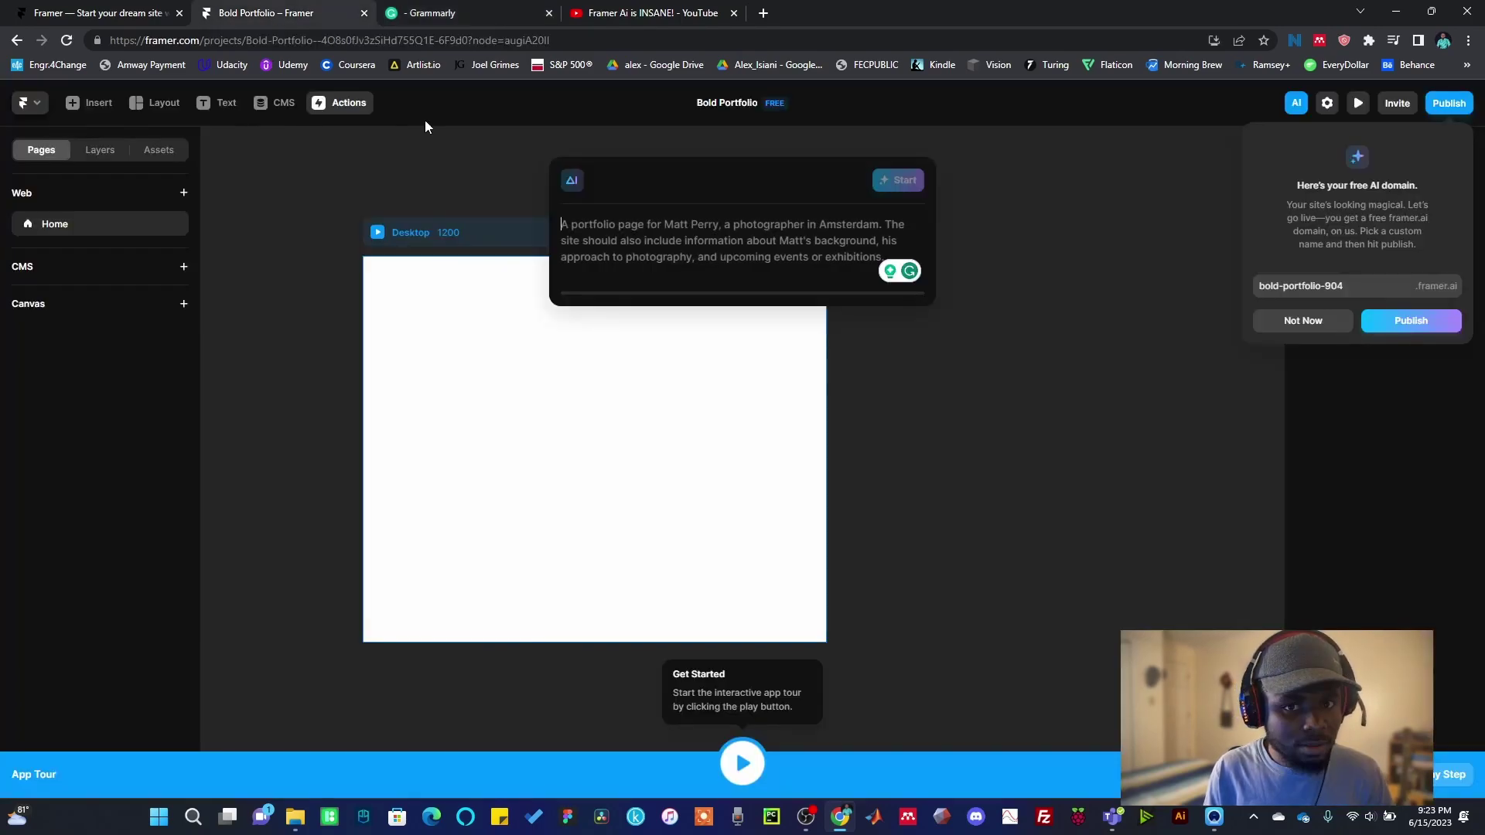
click(733, 229)
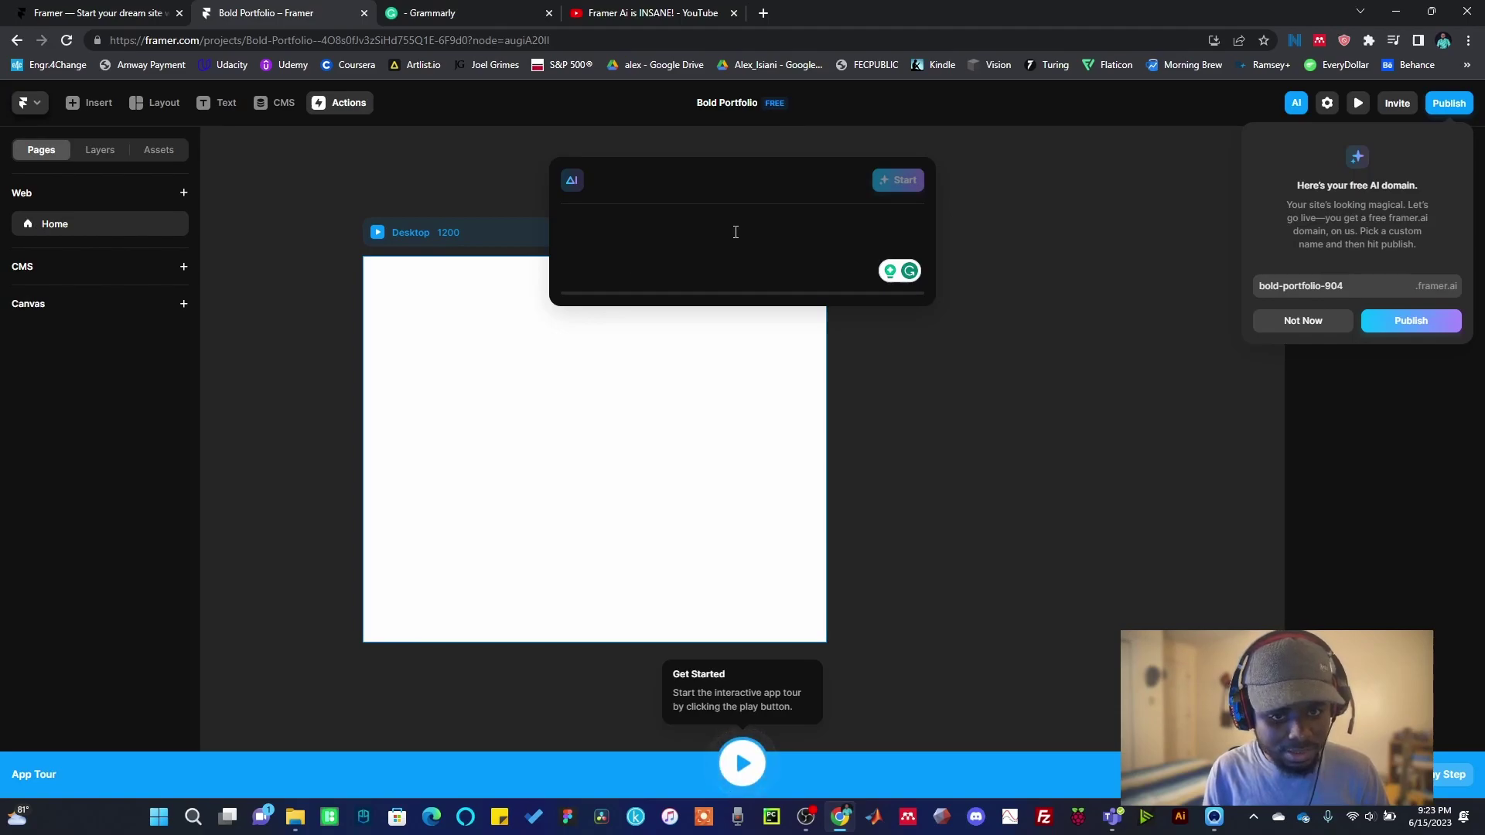
key(ctrl+v)
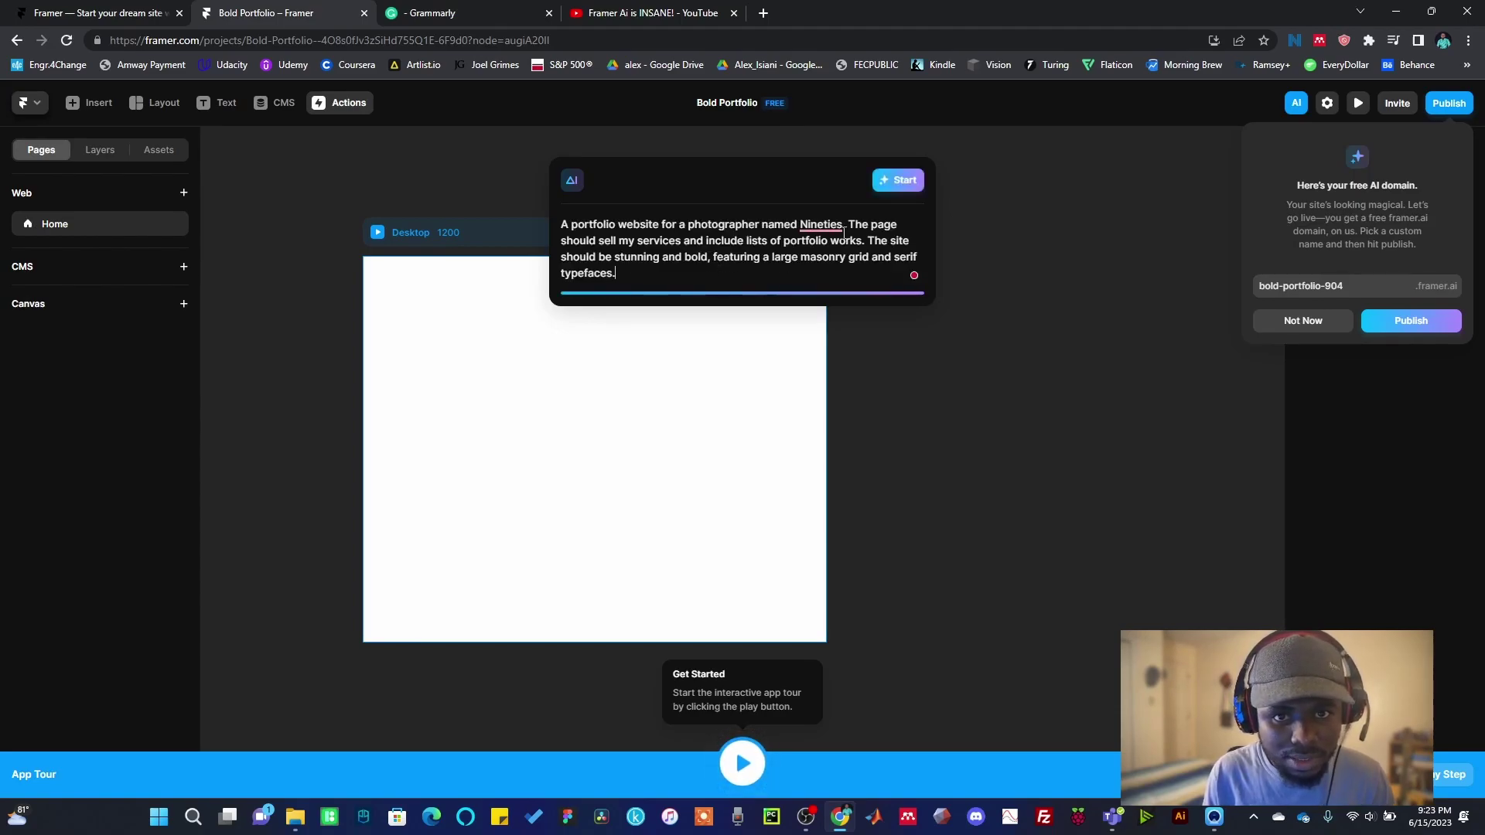
click(899, 184)
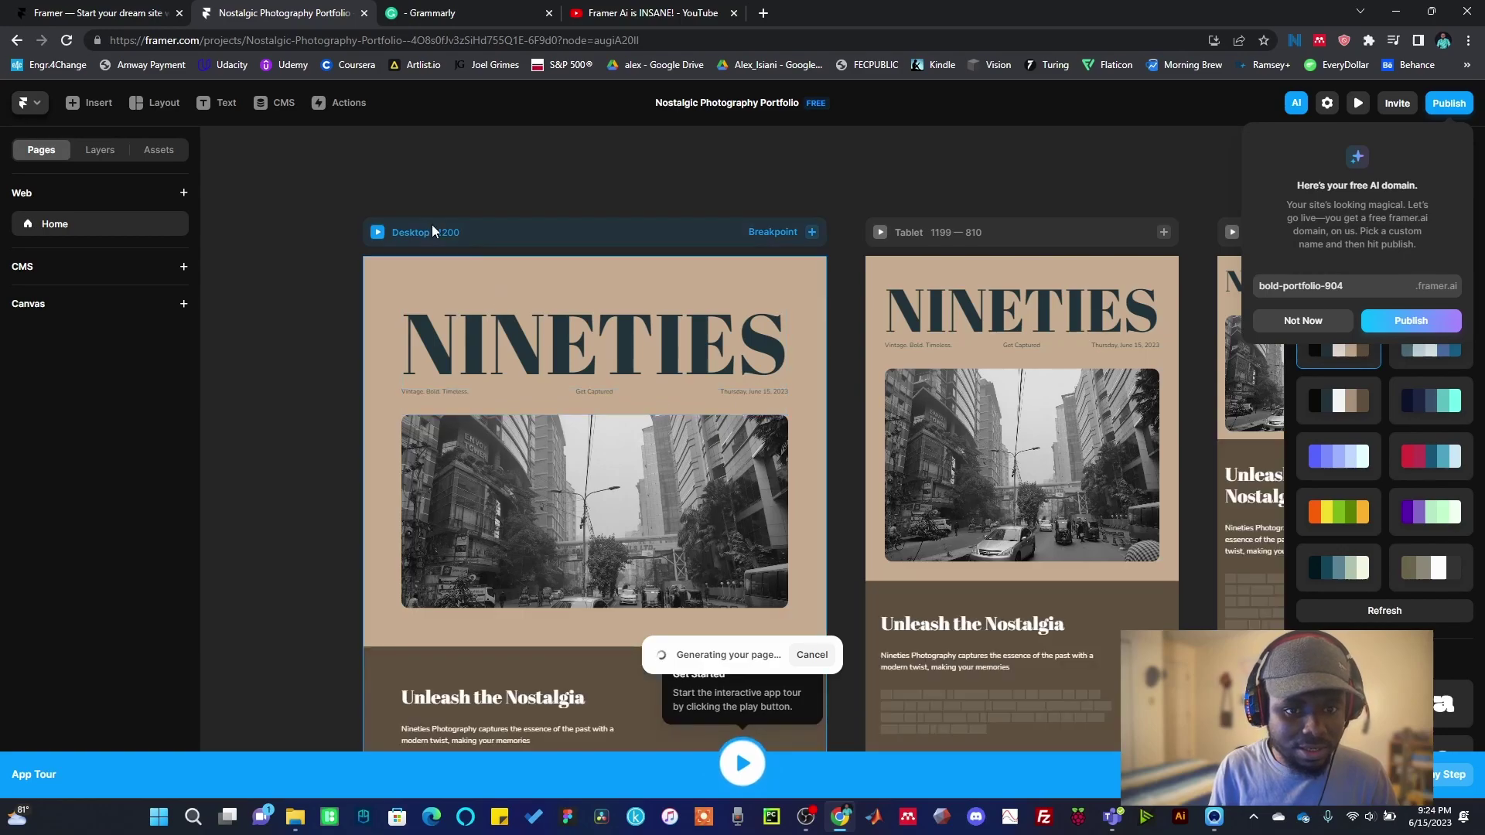
- Review the generating page, including the Phone breakpoint, down through testimonials, booking section and footer
drag(920, 234, 642, 236)
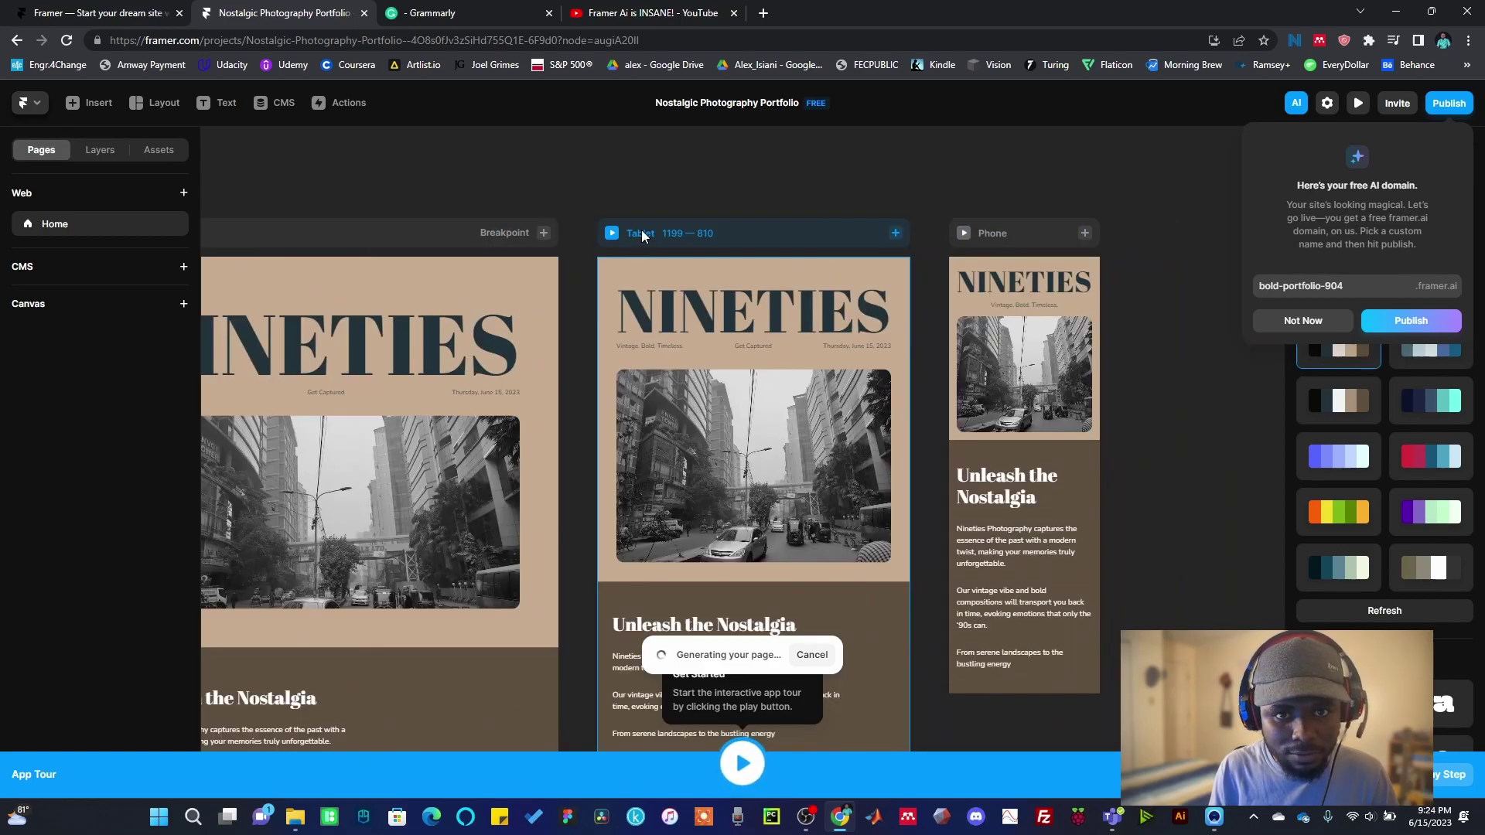
click(982, 235)
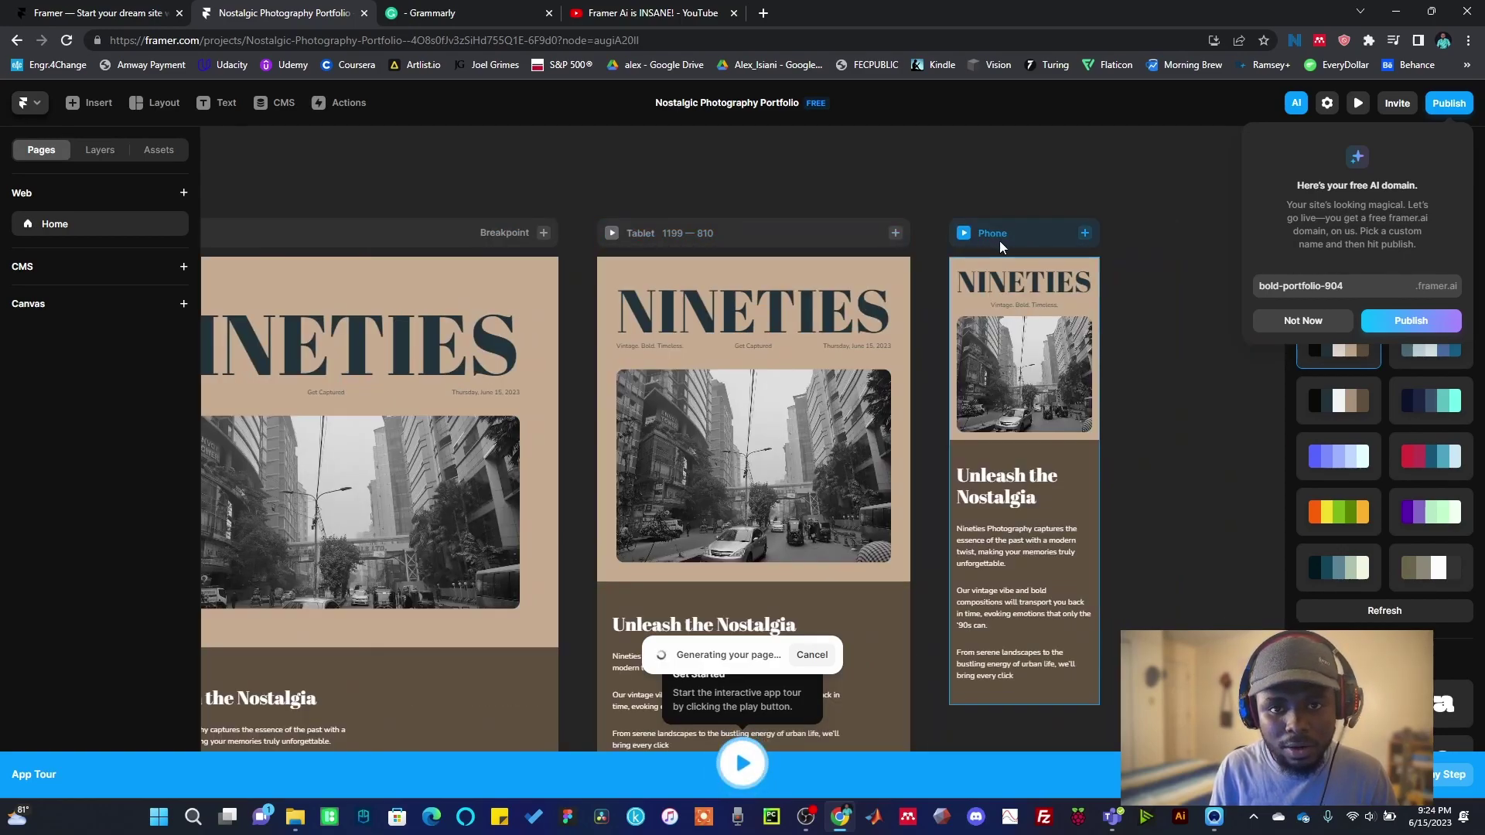
key(Escape)
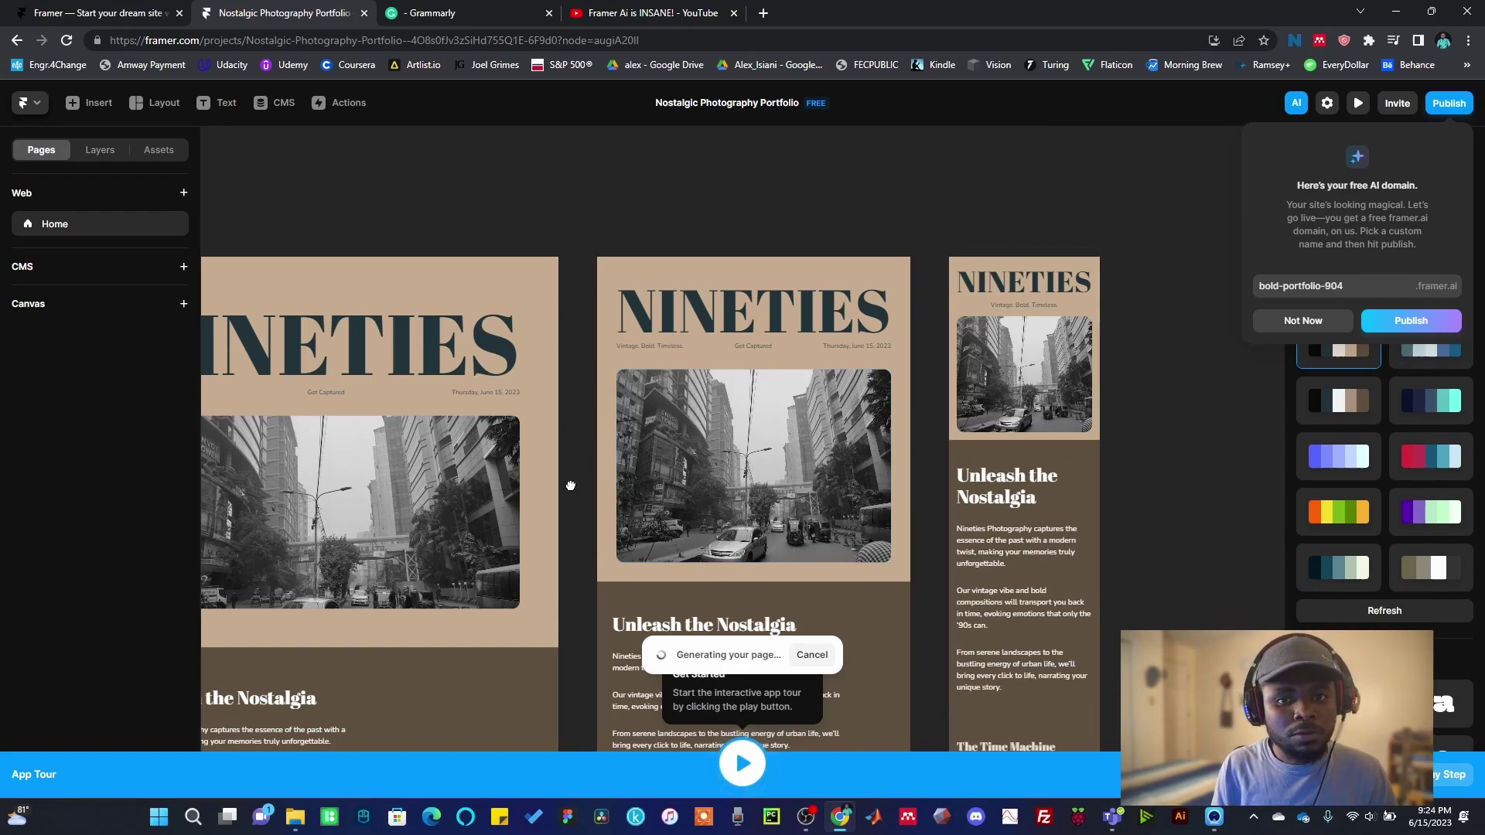
drag(571, 484, 772, 364)
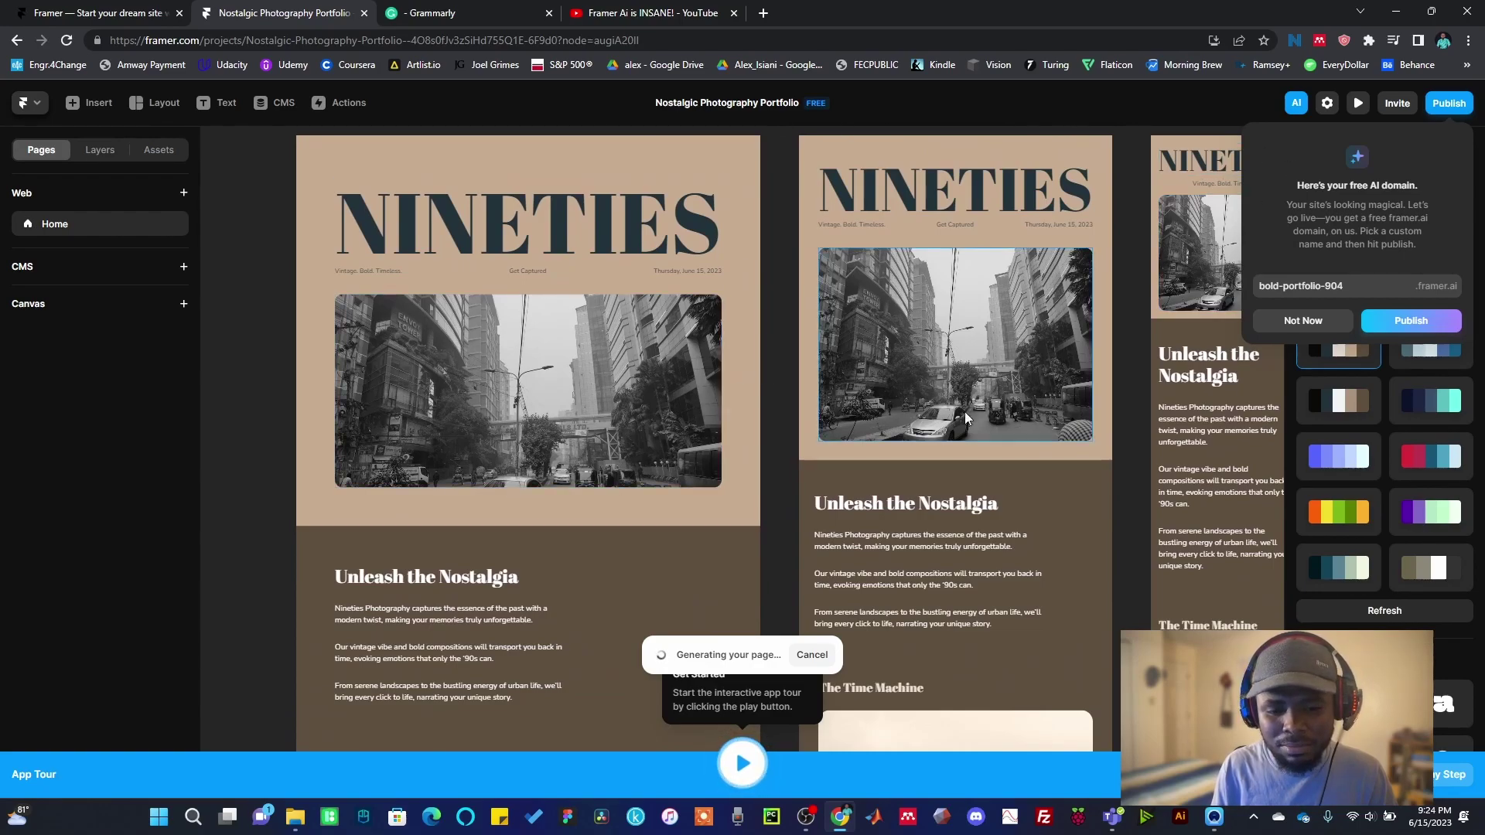
scroll(759, 518, down, 10)
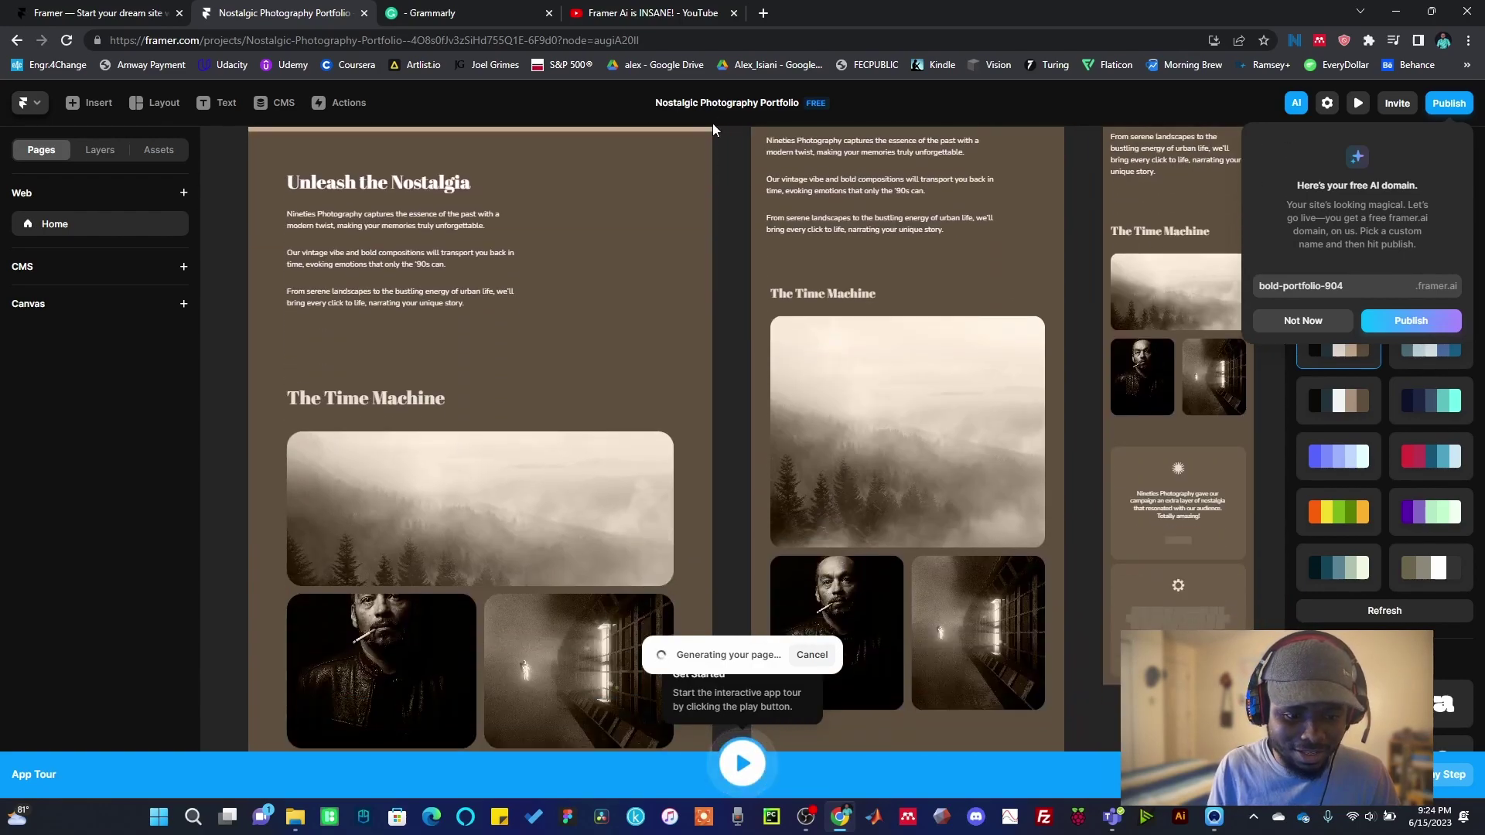
scroll(669, 400, down, 3)
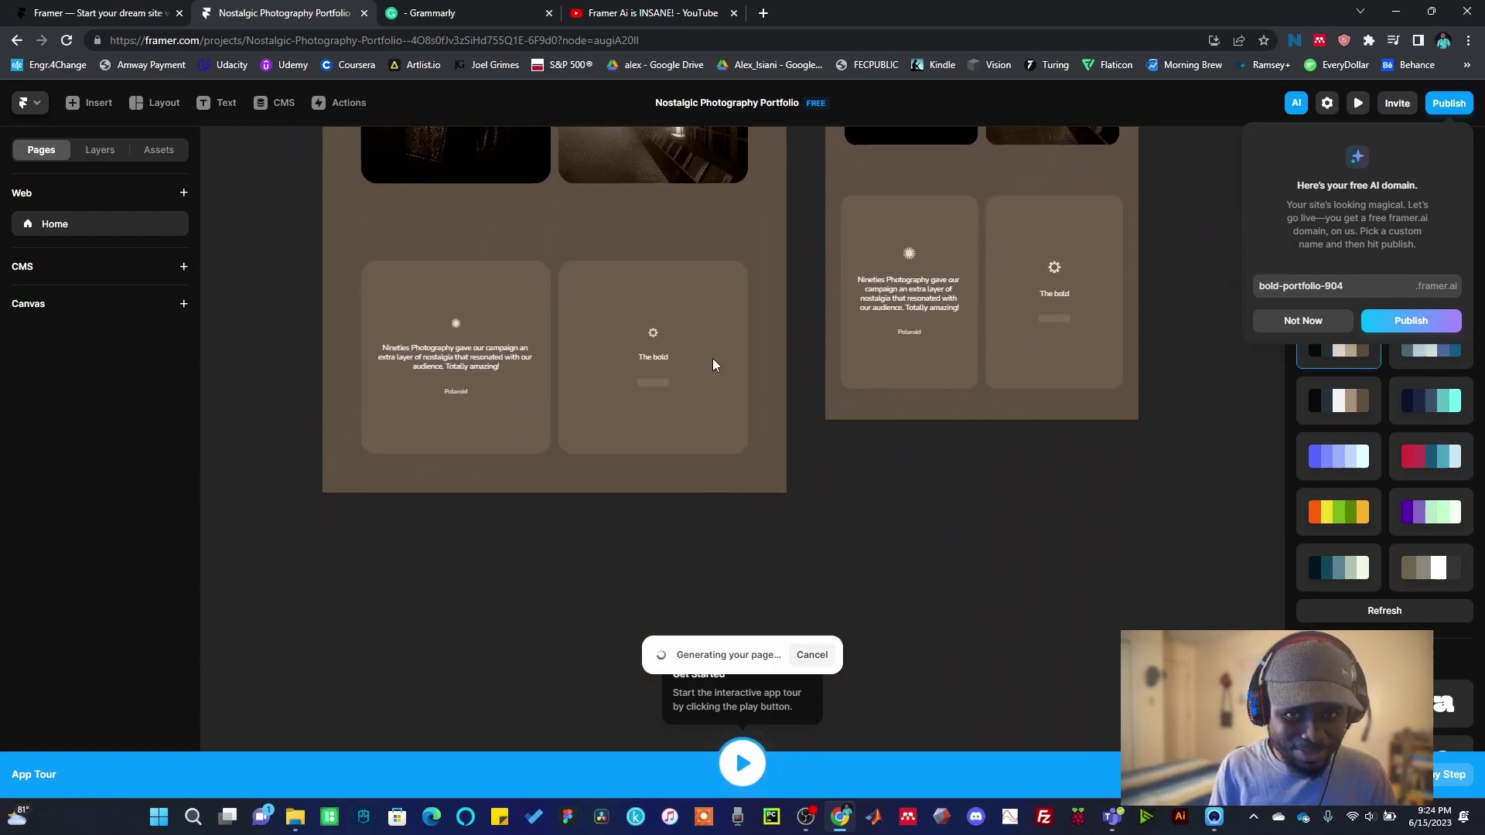
scroll(712, 358, up, 3)
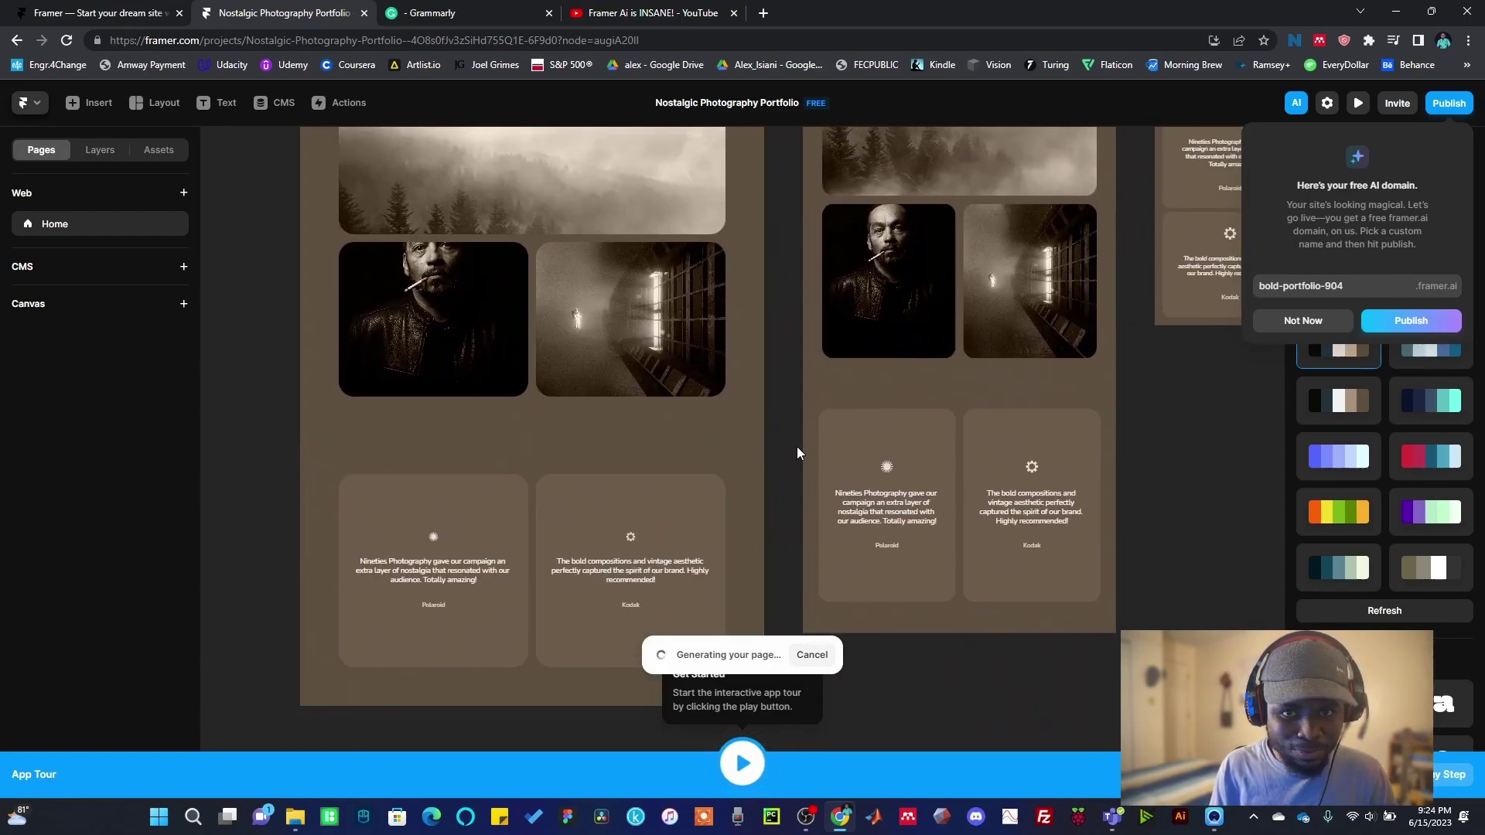
scroll(793, 348, down, 4)
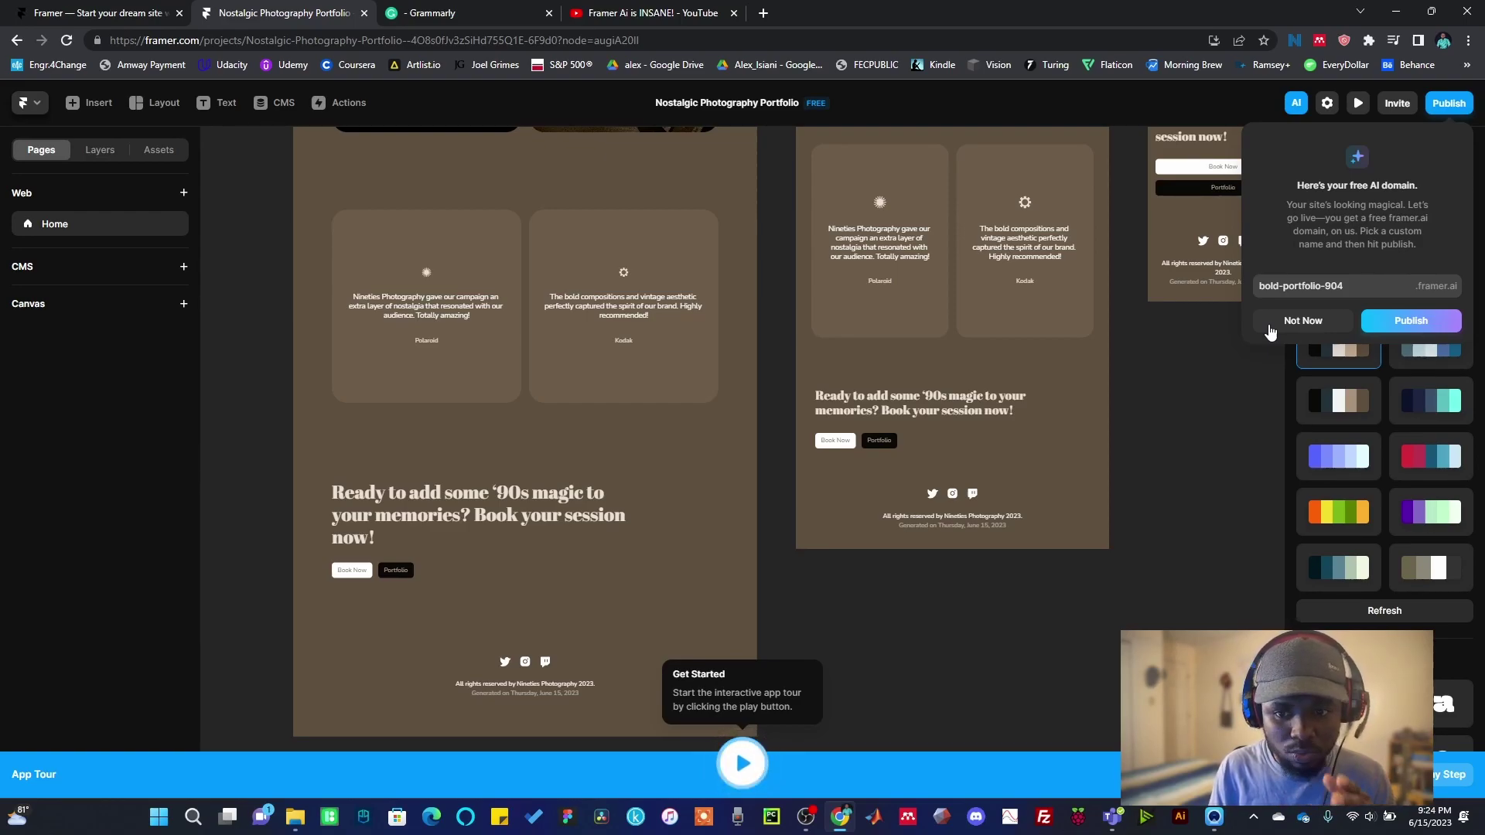
- Decline the free domain offer and try blue, brown, navy-teal and black-sepia palettes
click(1304, 322)
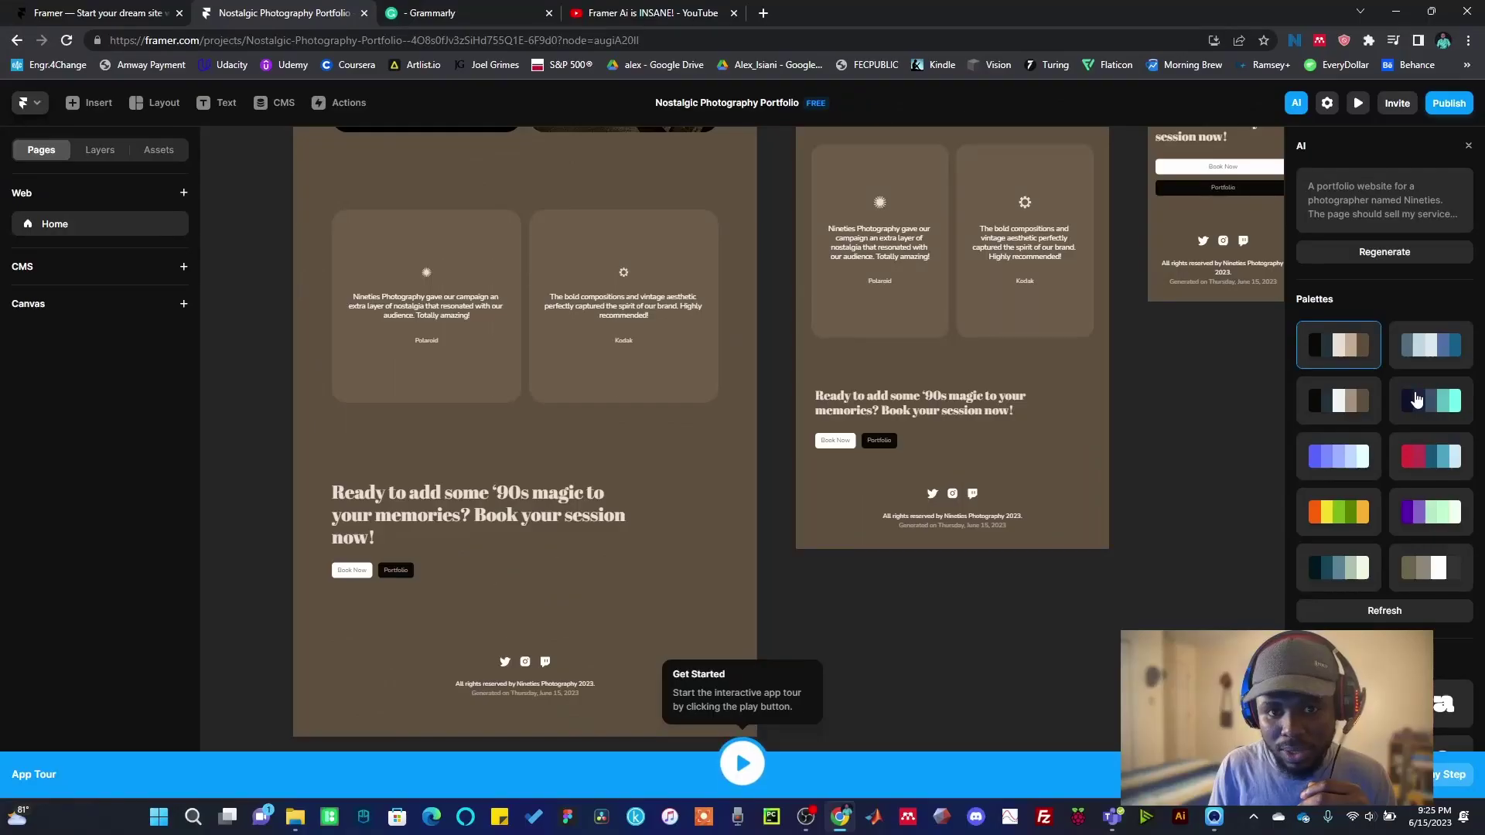
scroll(782, 291, up, 15)
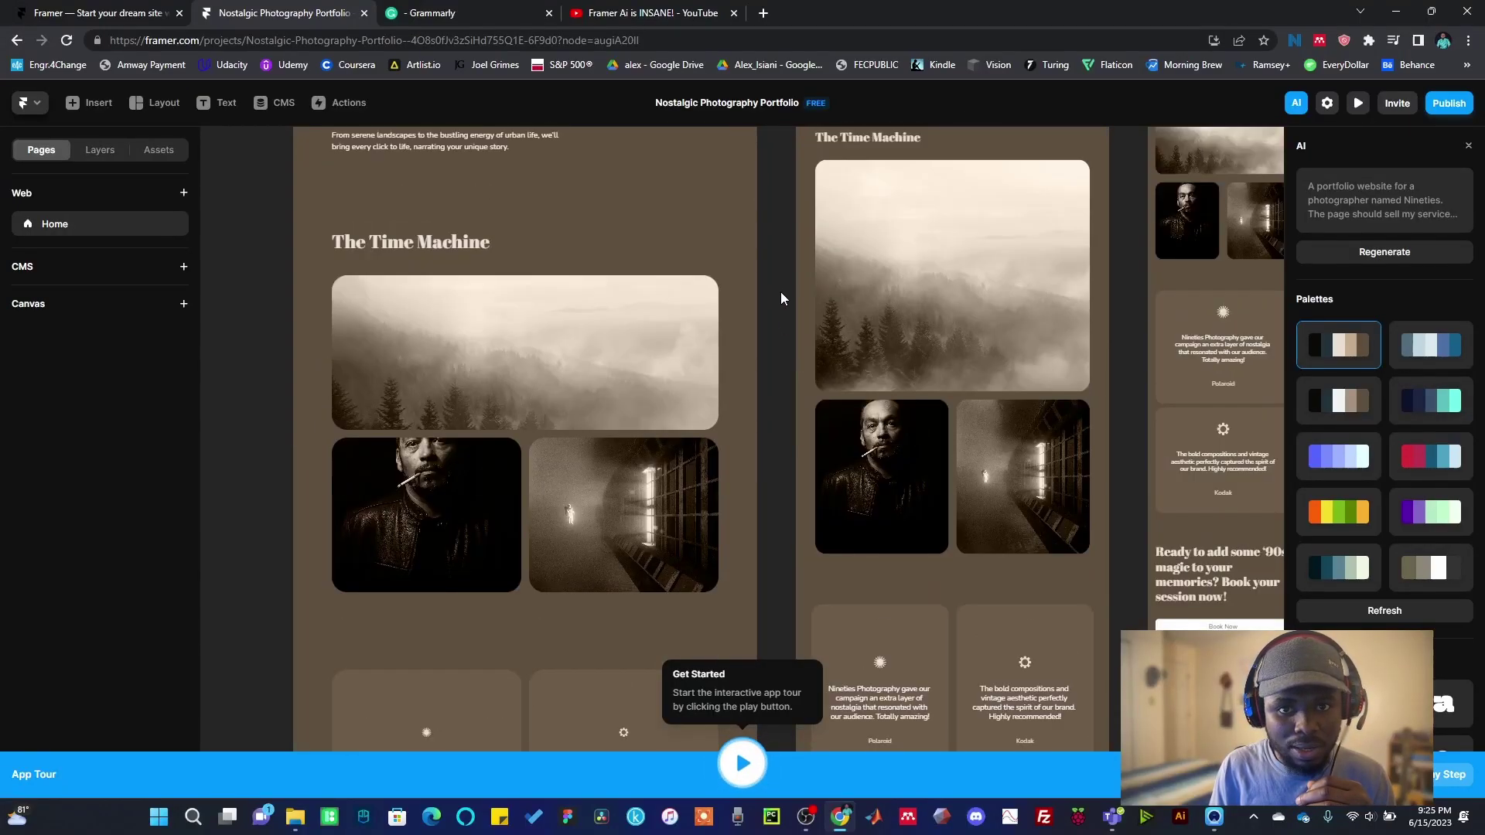
scroll(781, 291, up, 3)
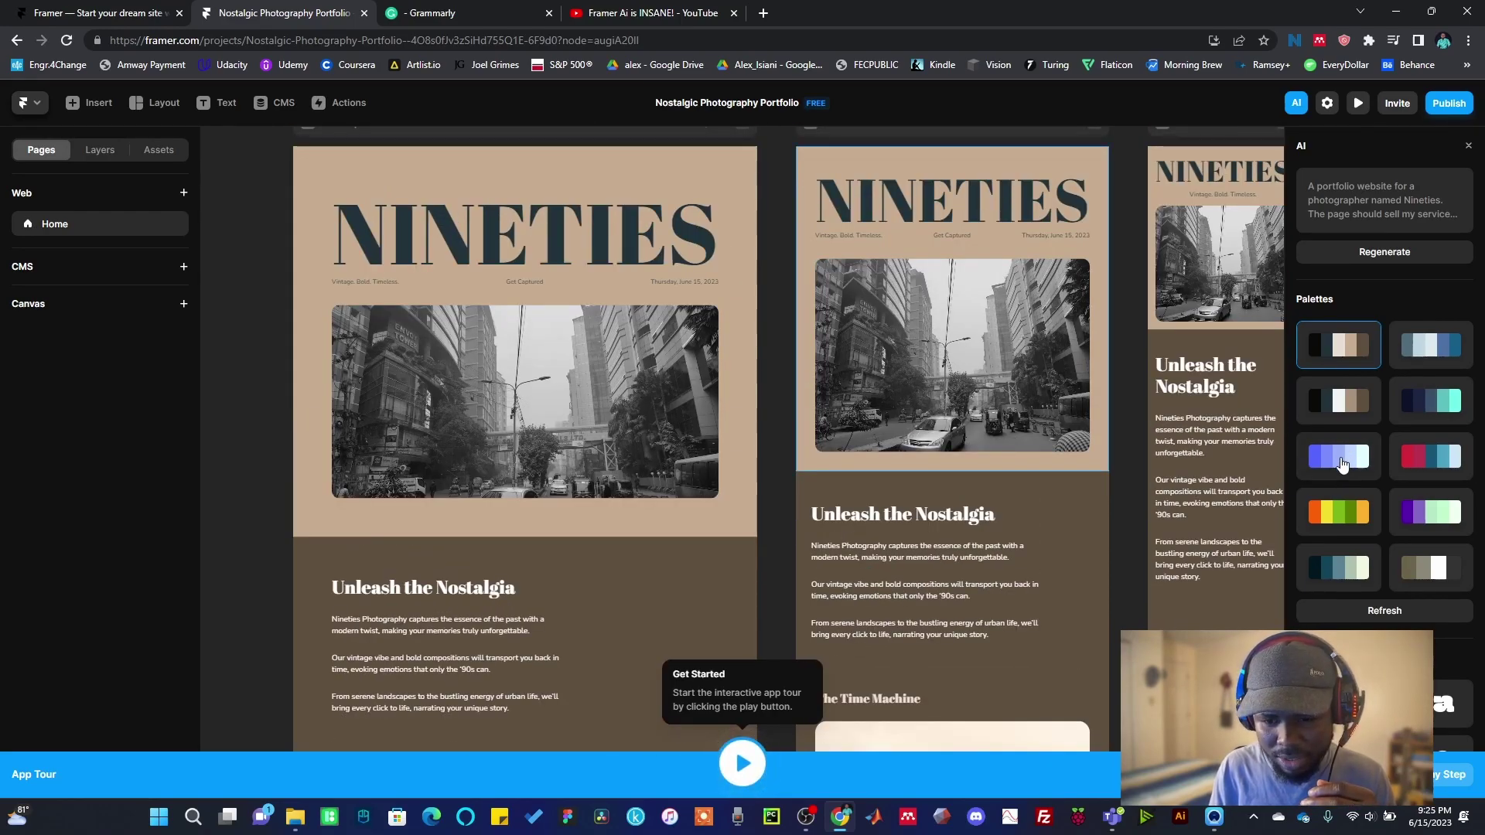
click(1342, 462)
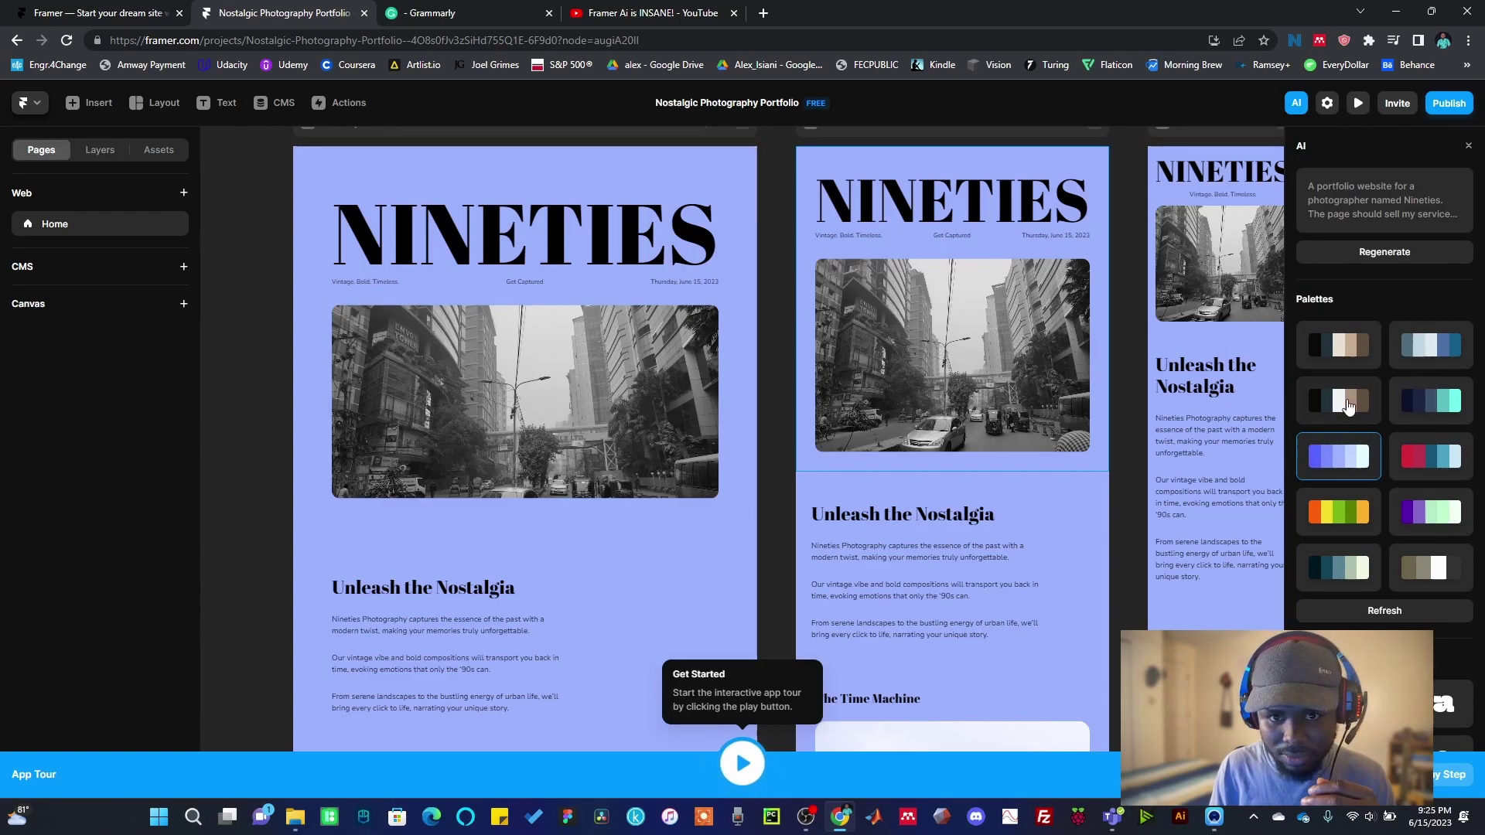
click(1349, 403)
click(1416, 407)
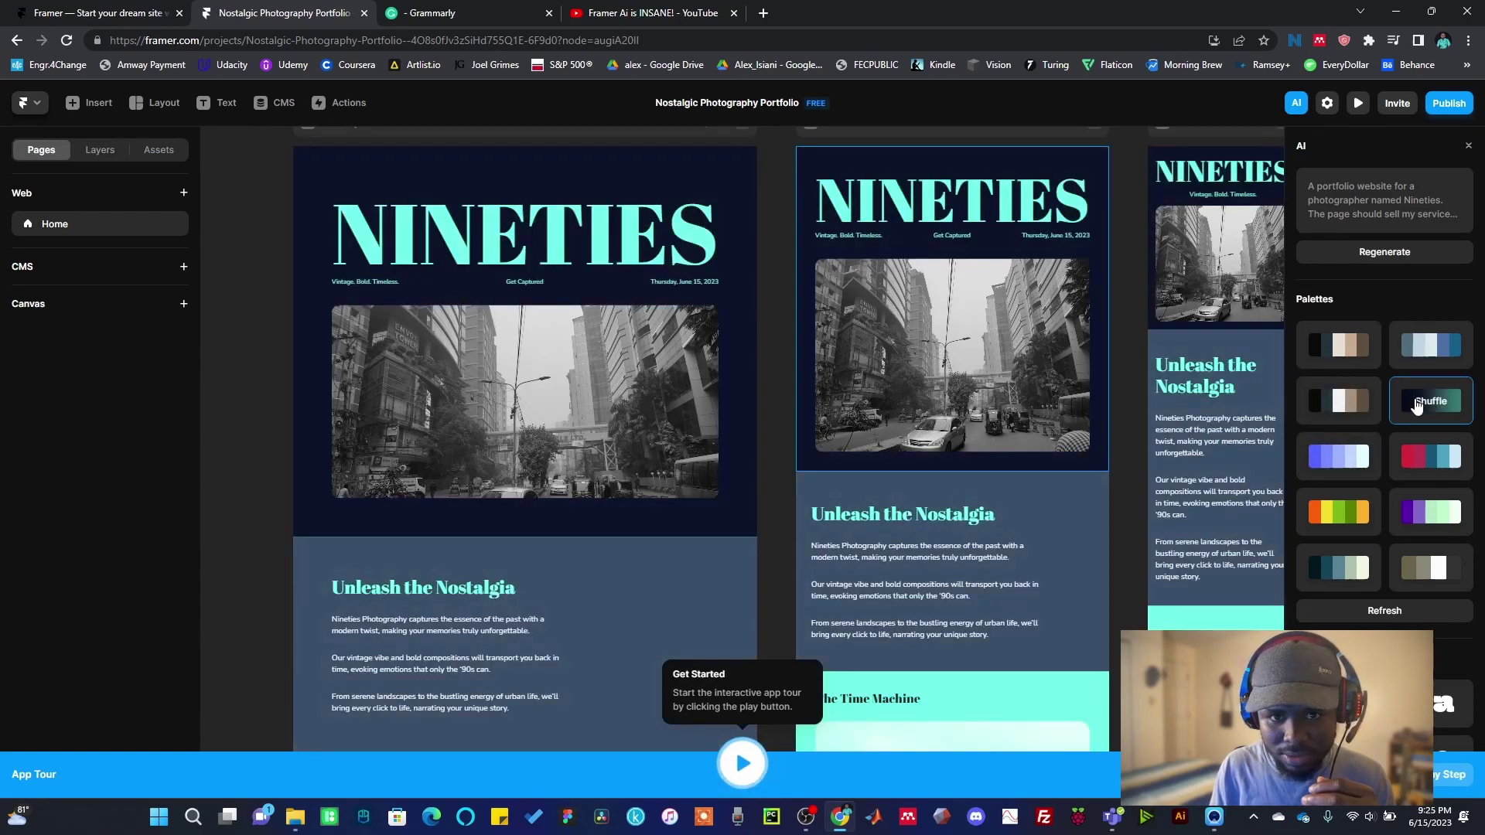
scroll(989, 551, down, 5)
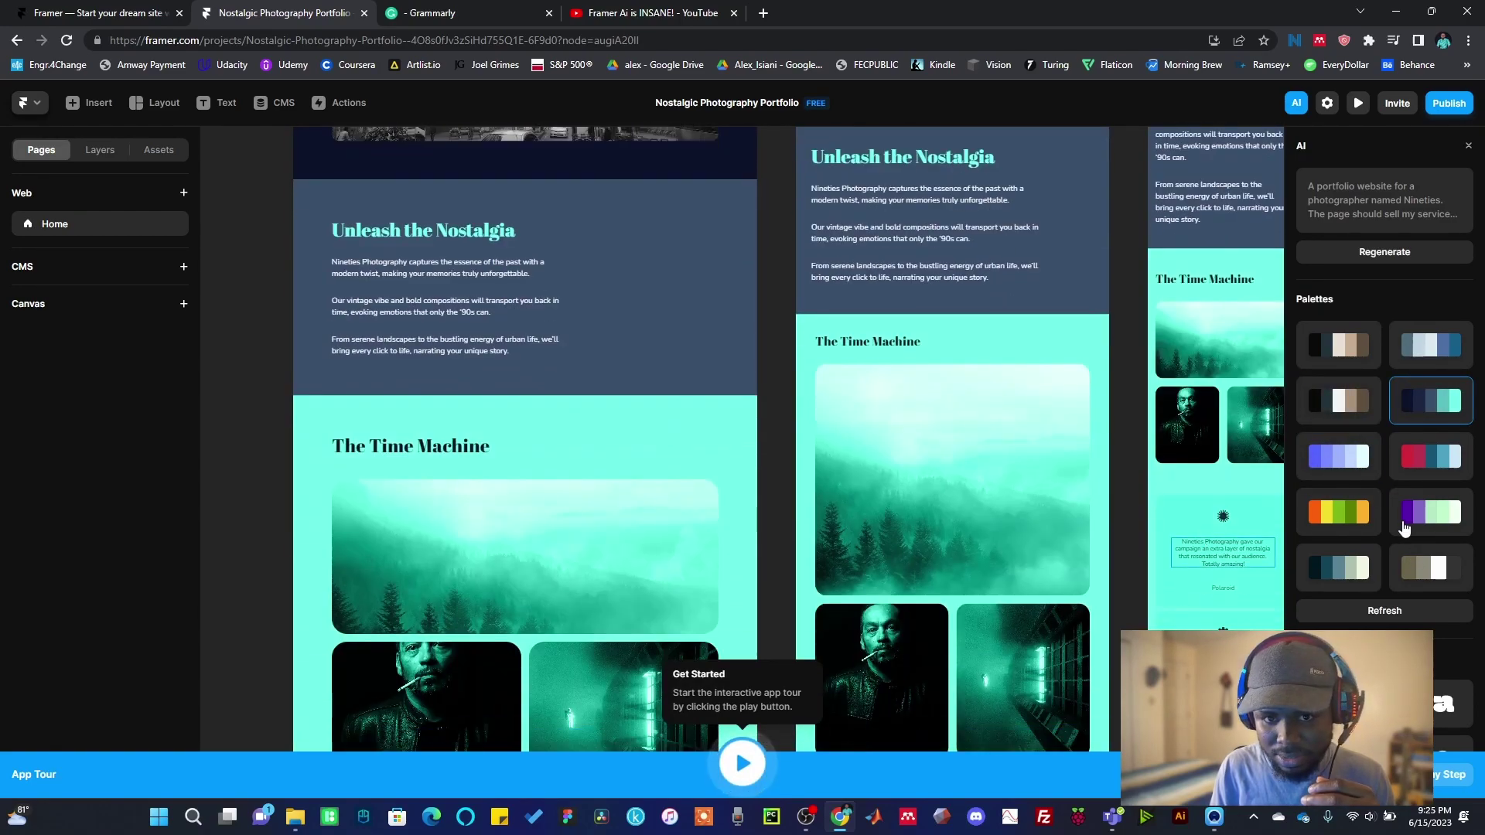
click(1422, 570)
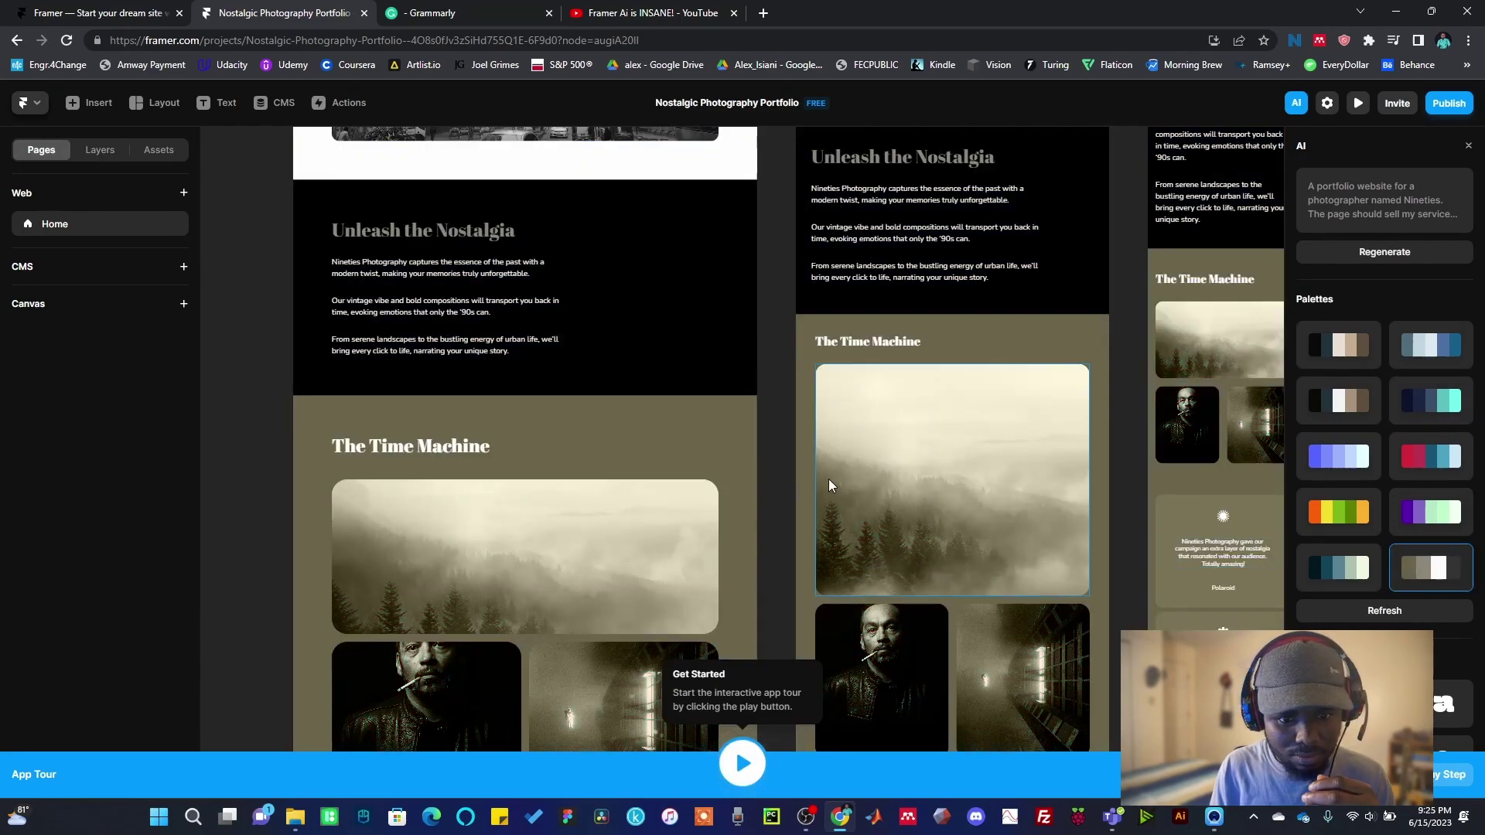
scroll(828, 479, up, 5)
scroll(828, 479, down, 5)
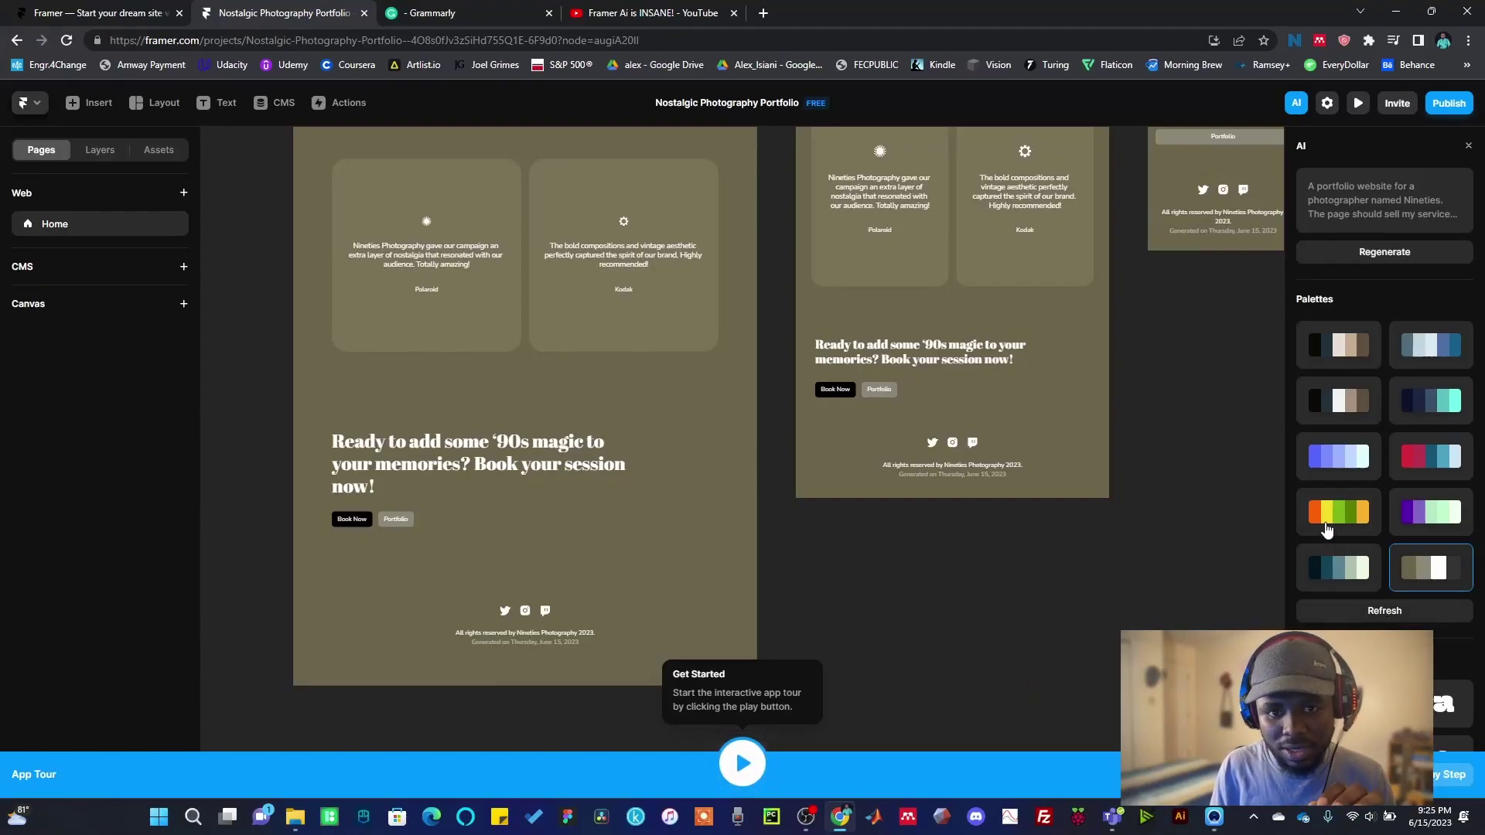
- Try orange-yellow-green, refresh the palette set, and apply the white and navy palette
click(1327, 529)
click(1369, 614)
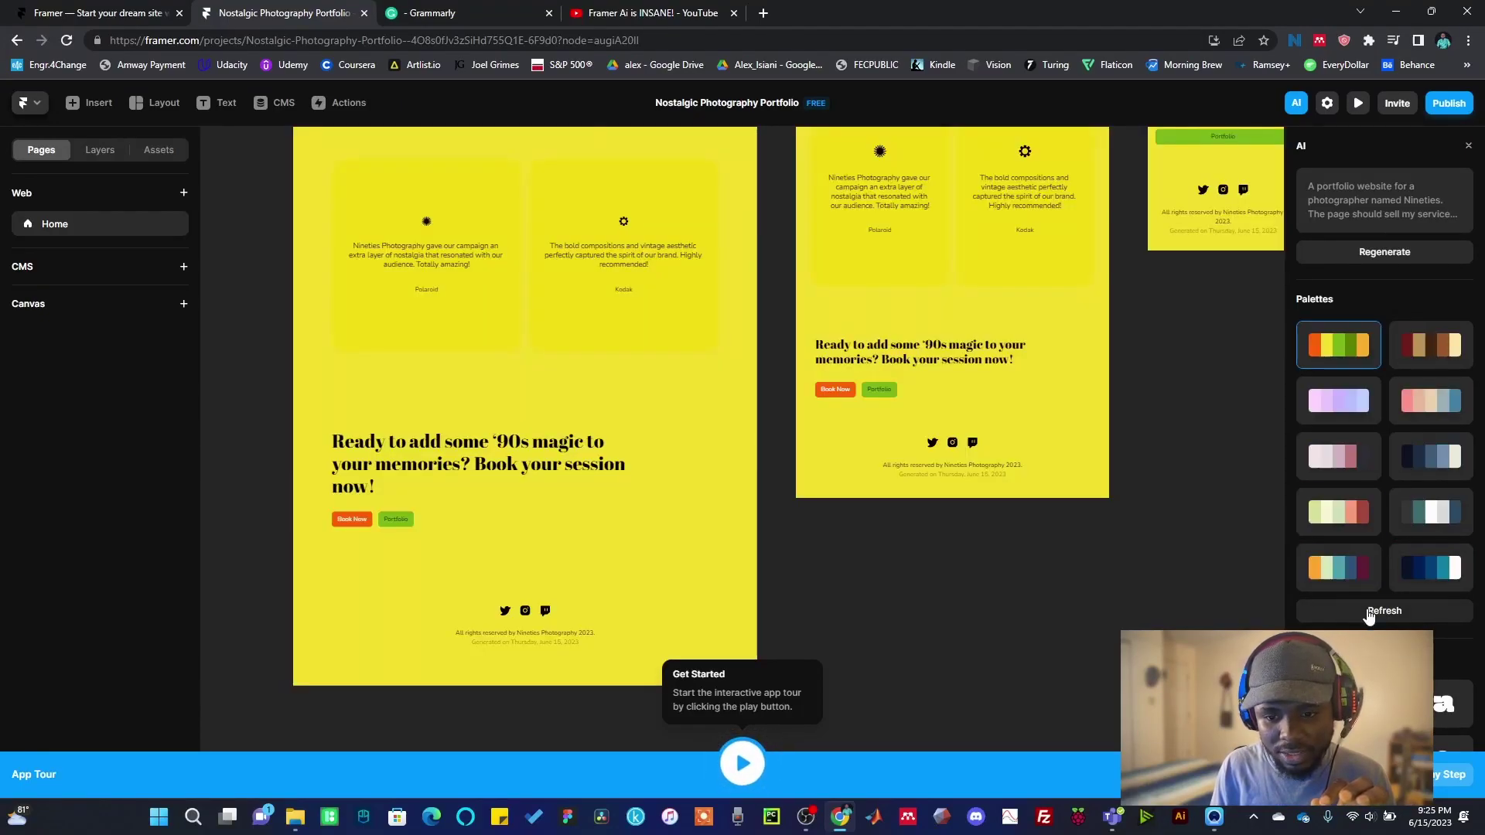
click(1415, 570)
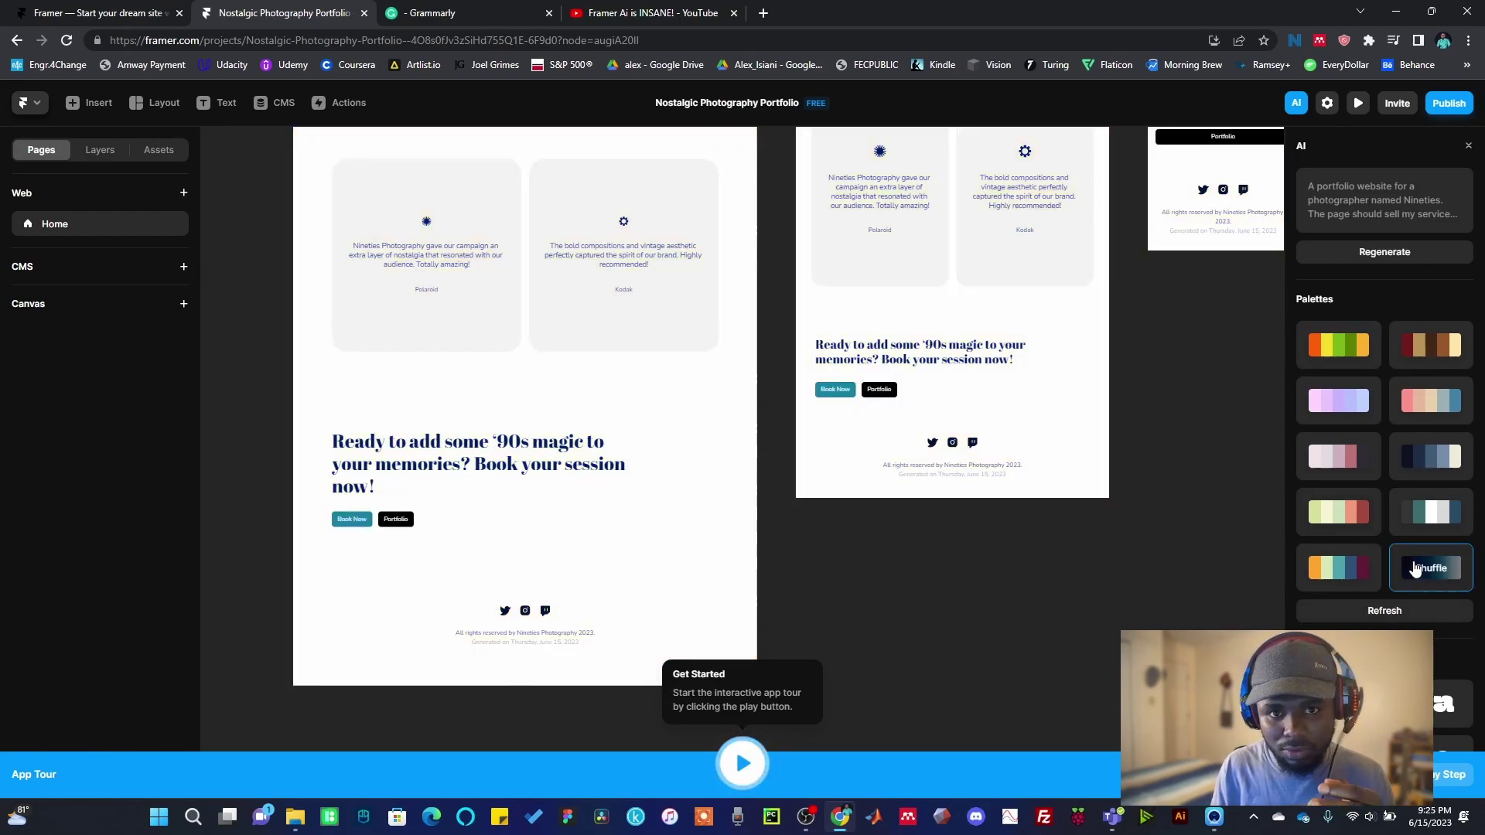
scroll(1052, 466, up, 6)
scroll(1054, 470, up, 10)
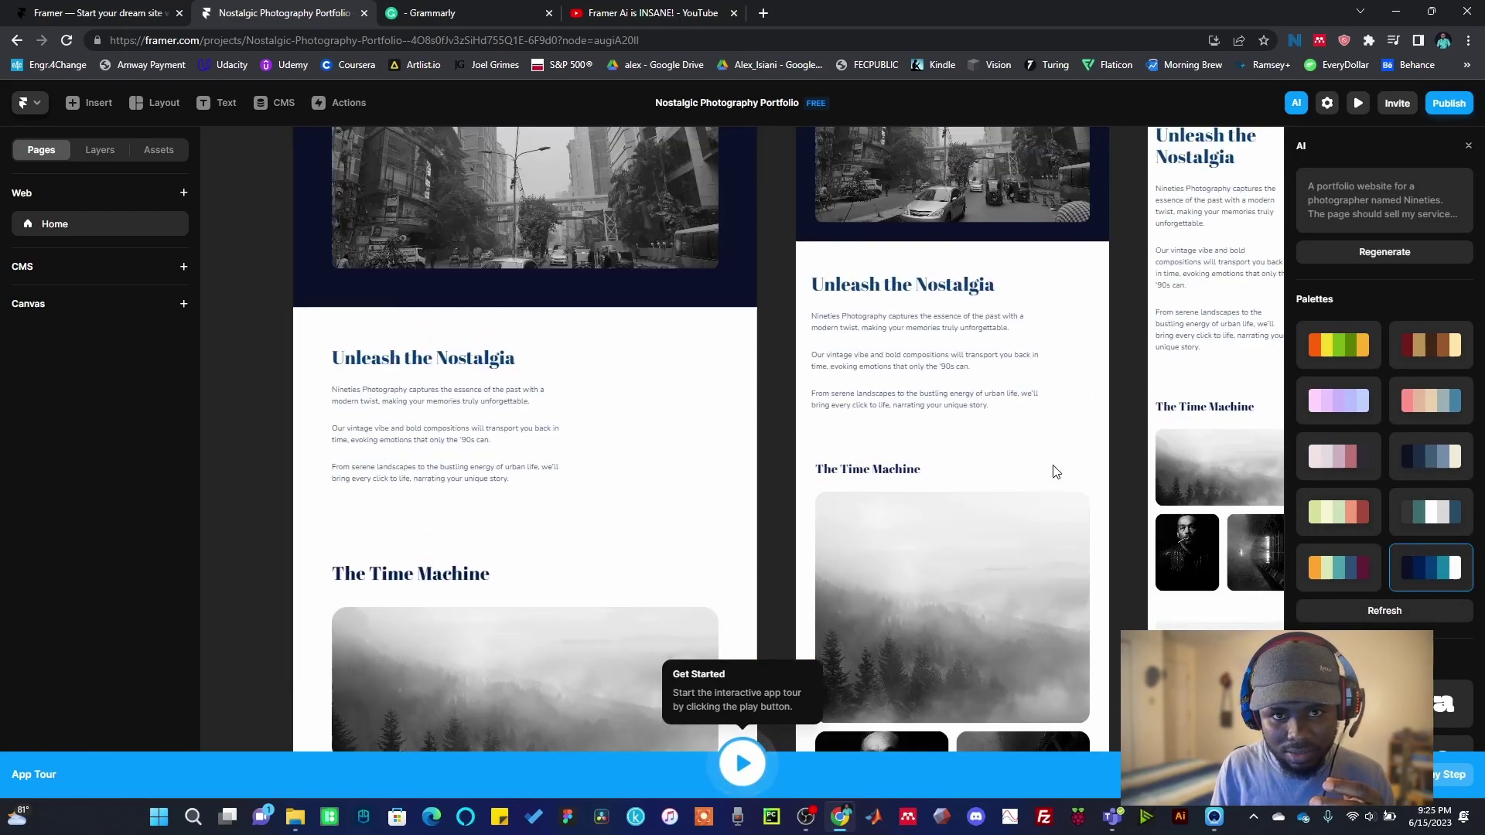
scroll(1056, 471, down, 2)
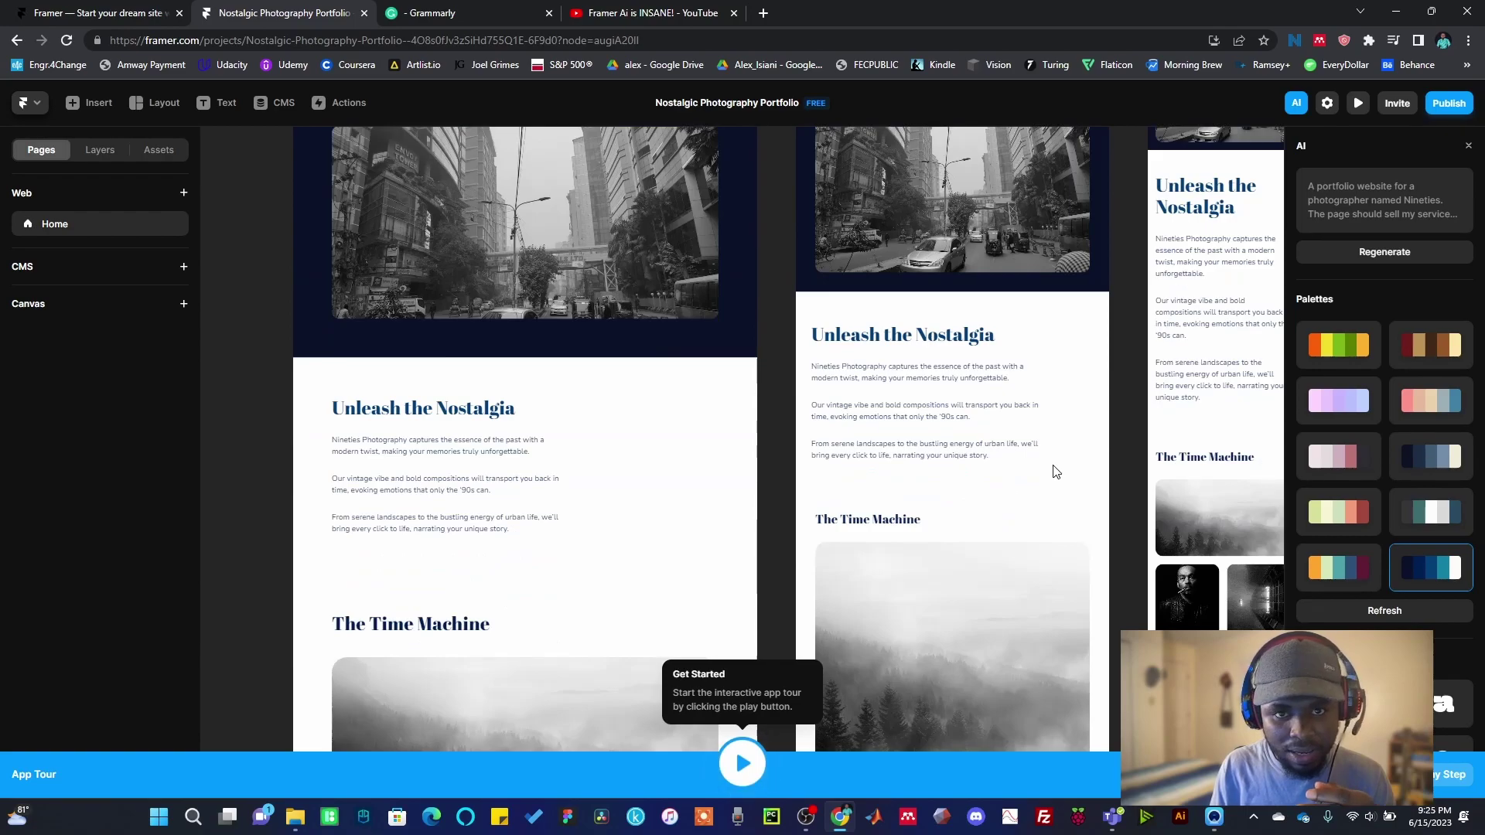
scroll(1053, 468, up, 4)
scroll(1053, 468, down, 2)
scroll(1060, 486, down, 3)
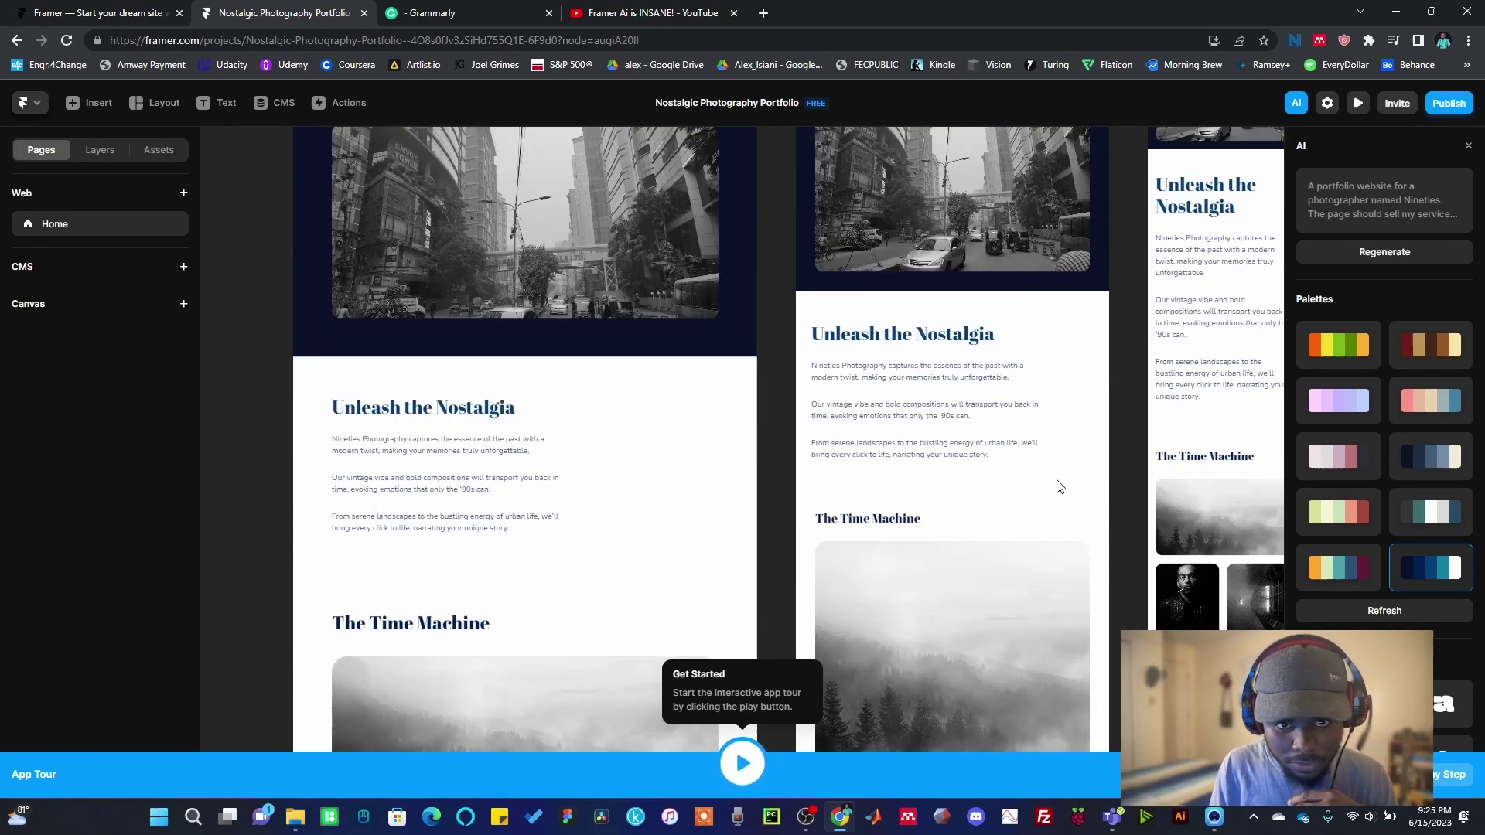
scroll(1347, 630, down, 3)
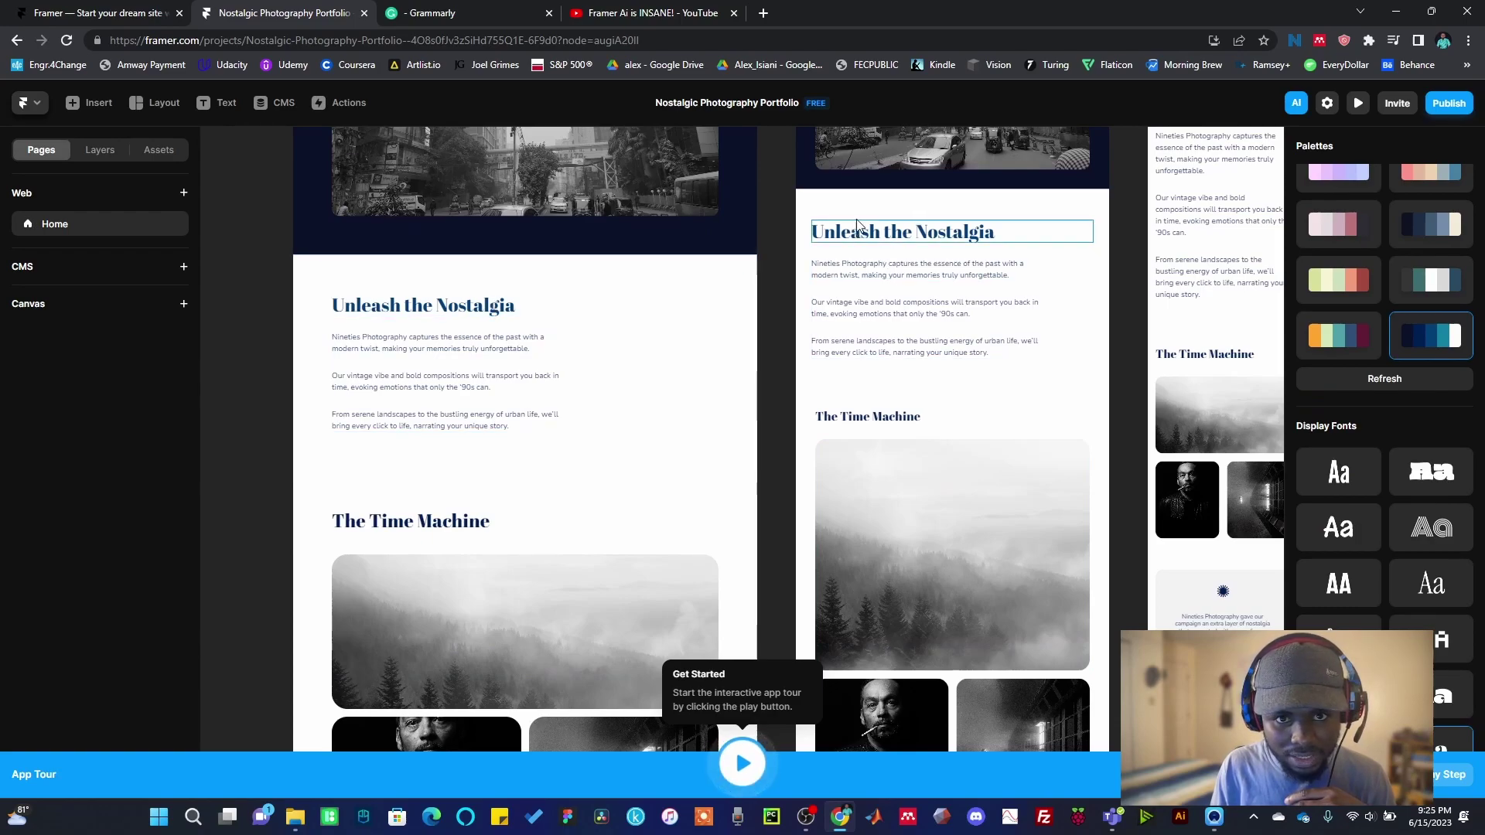
- Try heading fonts: a sans, a heavier wide font, then a lighter geometric sans
scroll(1422, 577, down, 4)
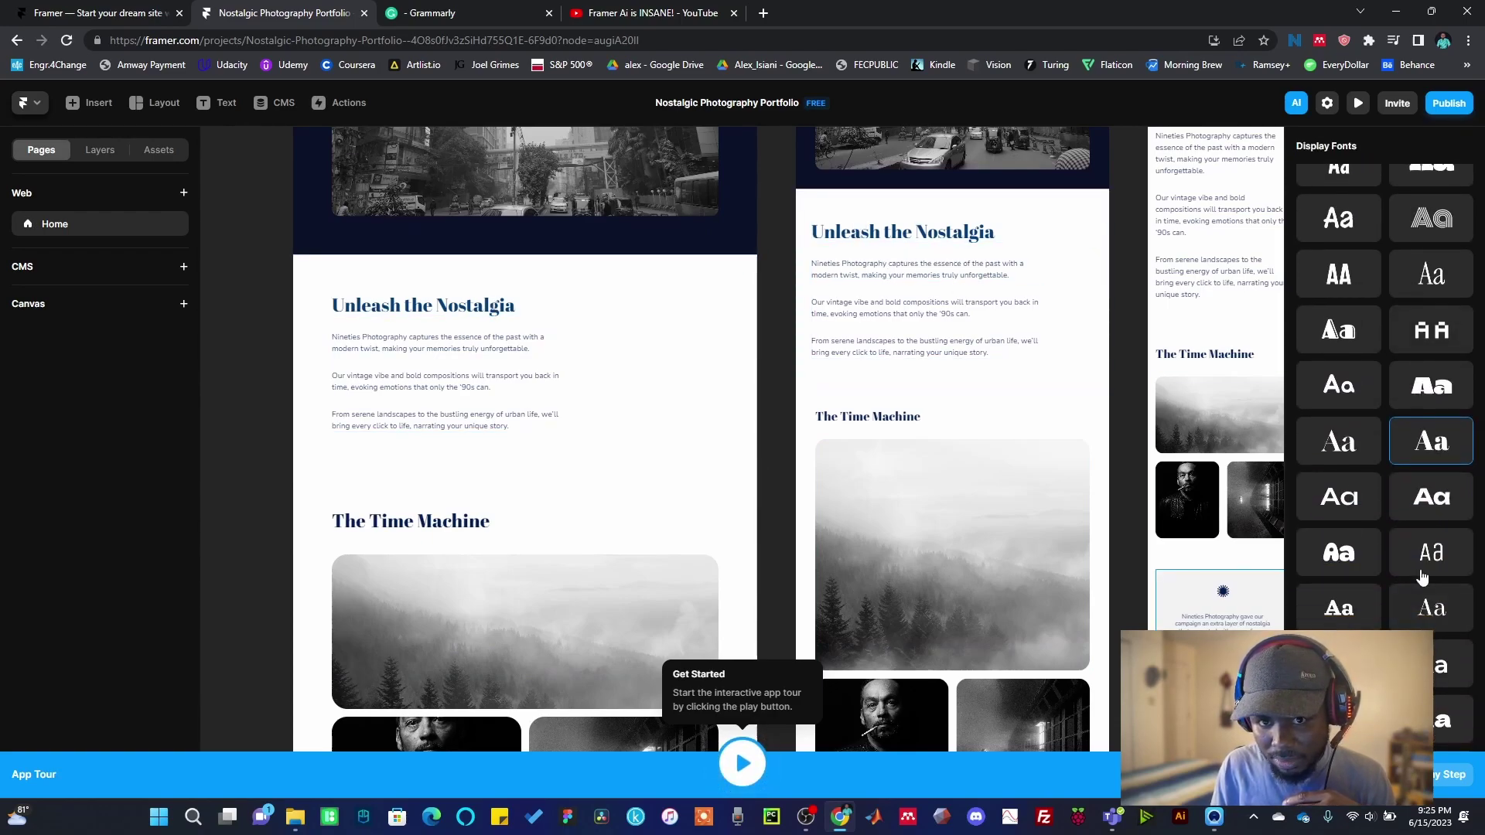
click(1437, 670)
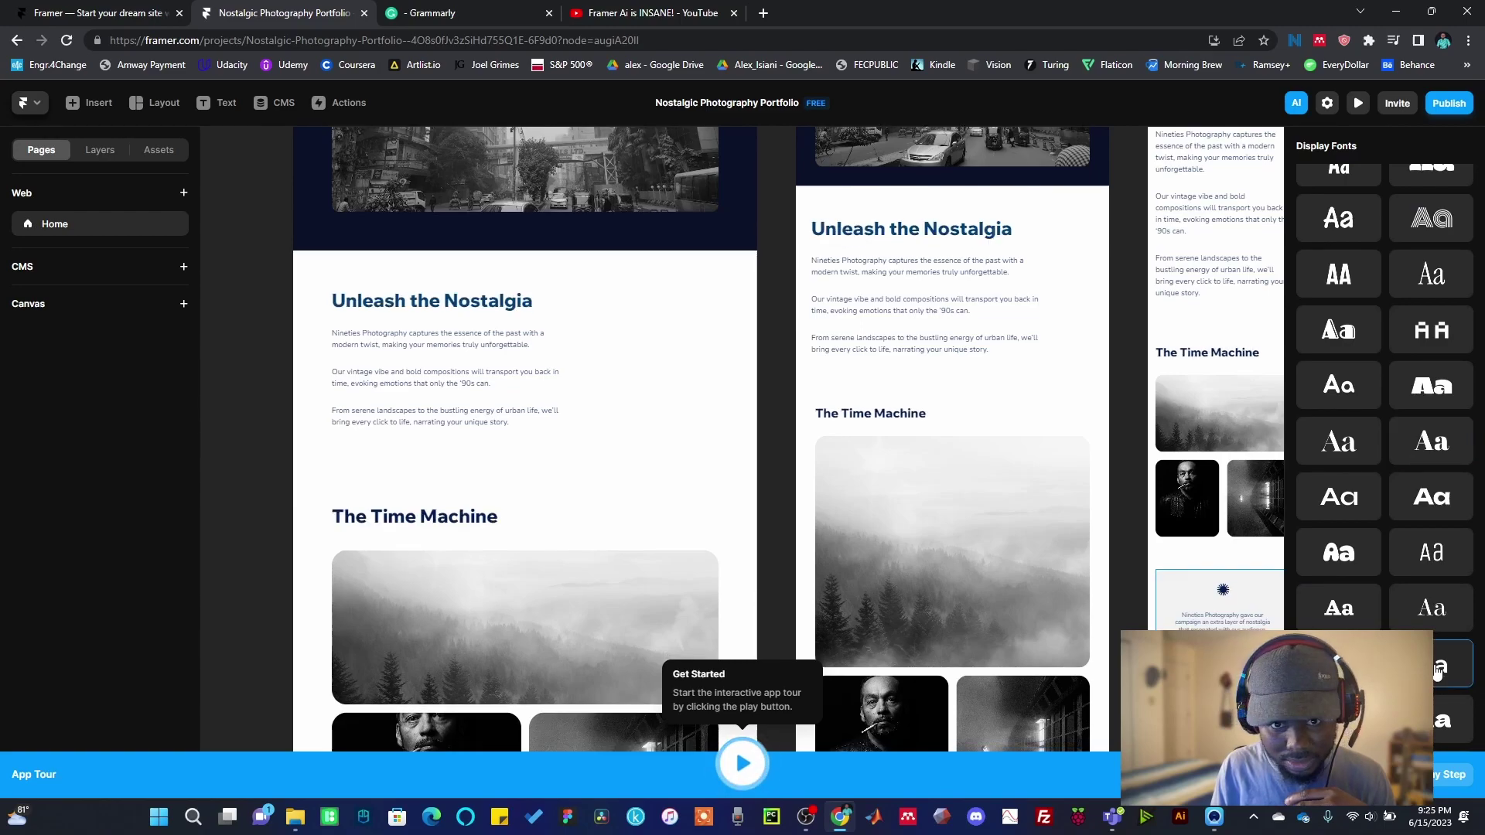
scroll(667, 222, up, 5)
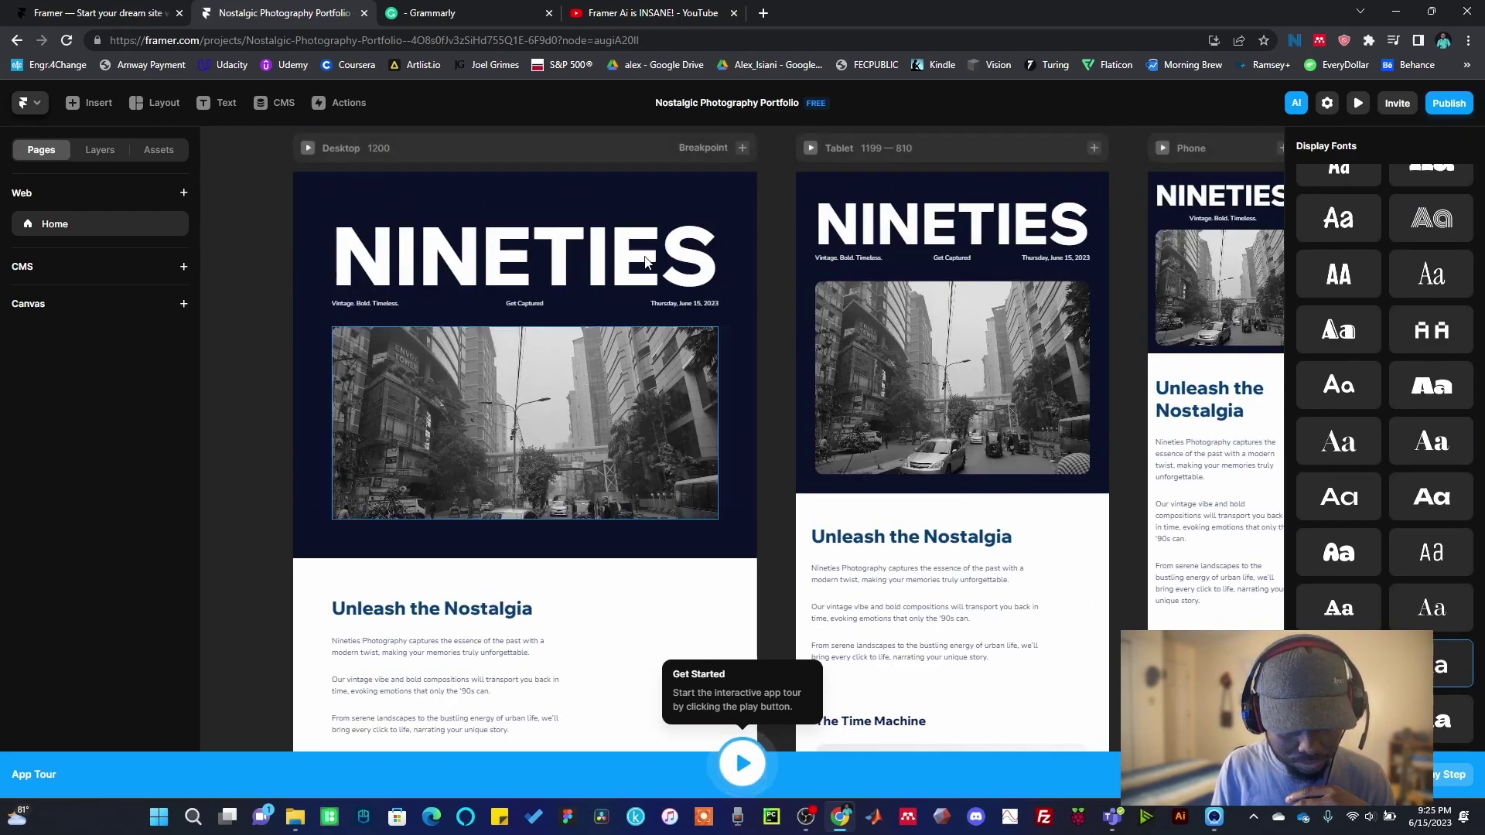
click(1437, 724)
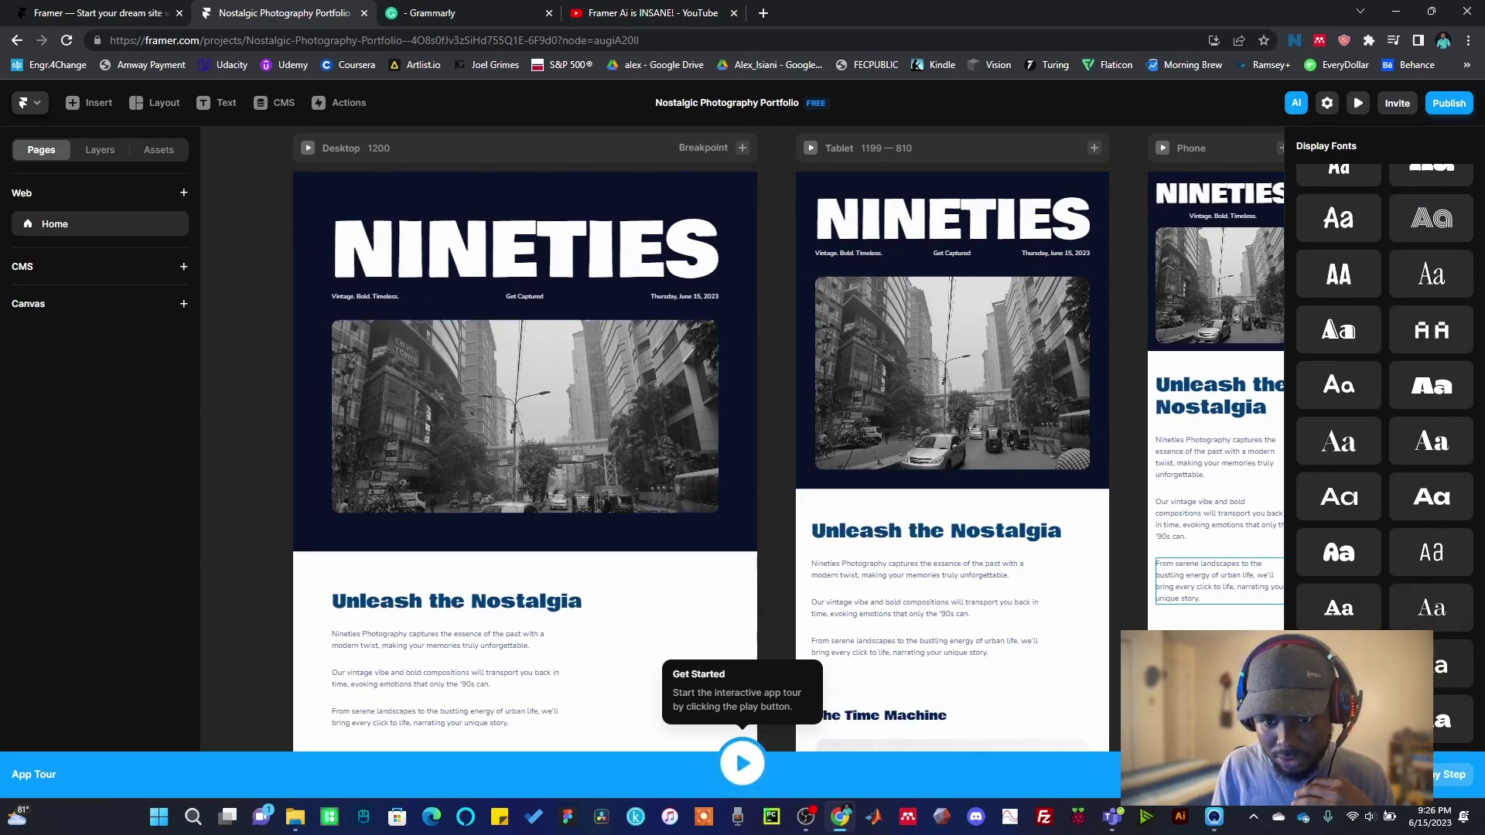
click(1441, 664)
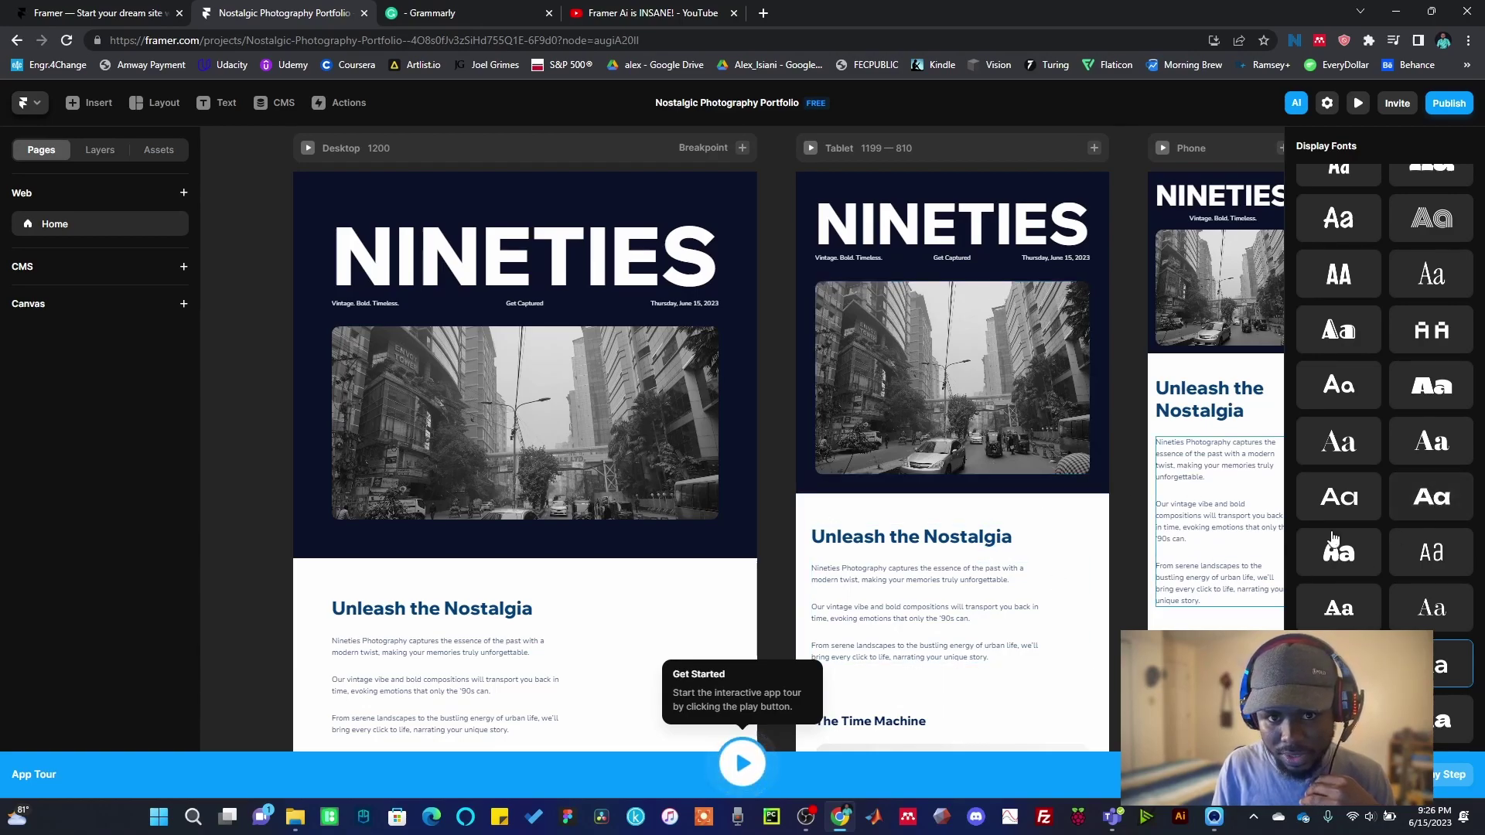
scroll(1423, 537, down, 6)
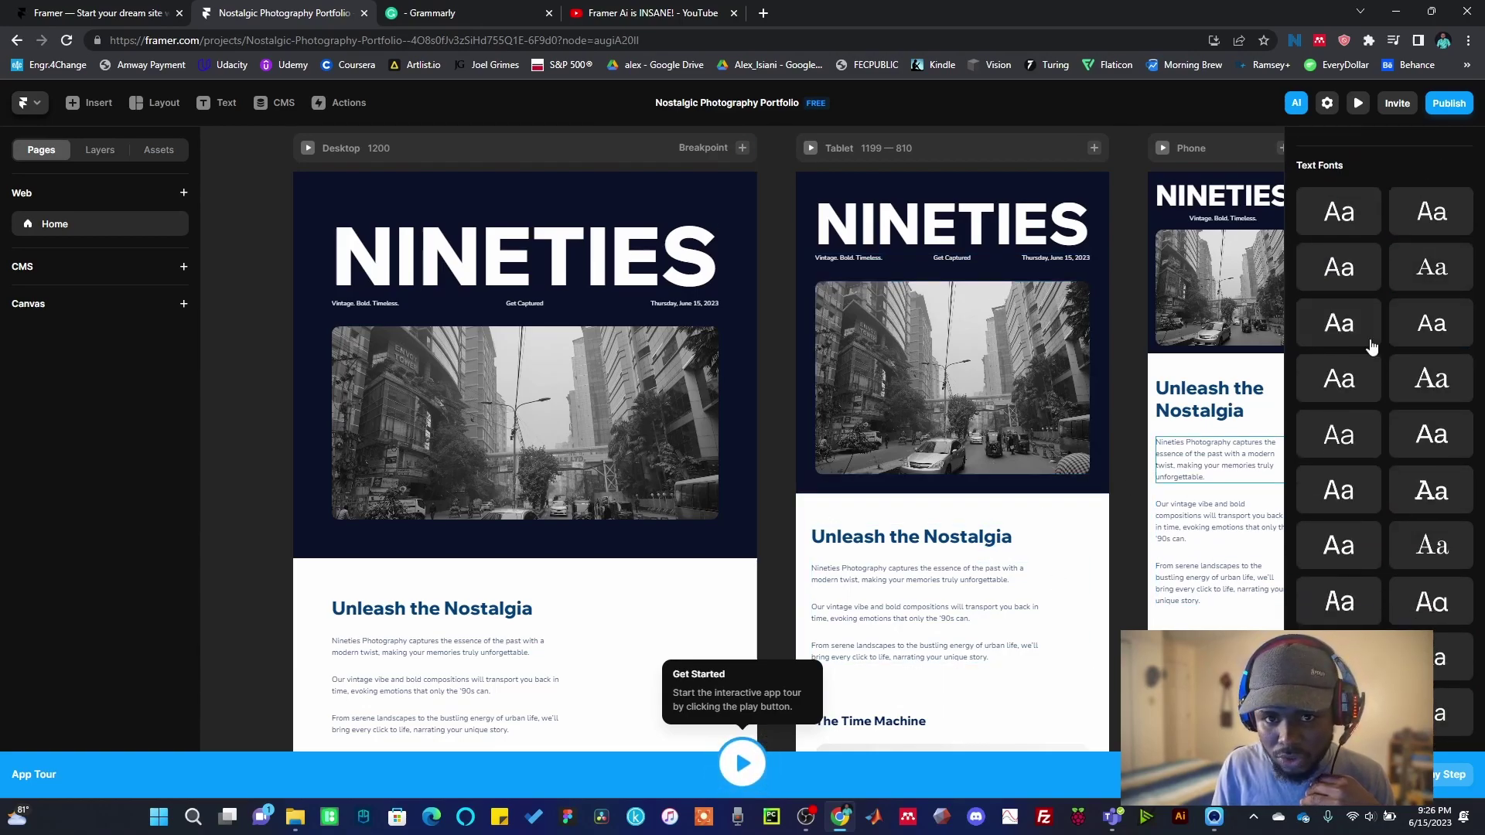
scroll(1372, 347, up, 3)
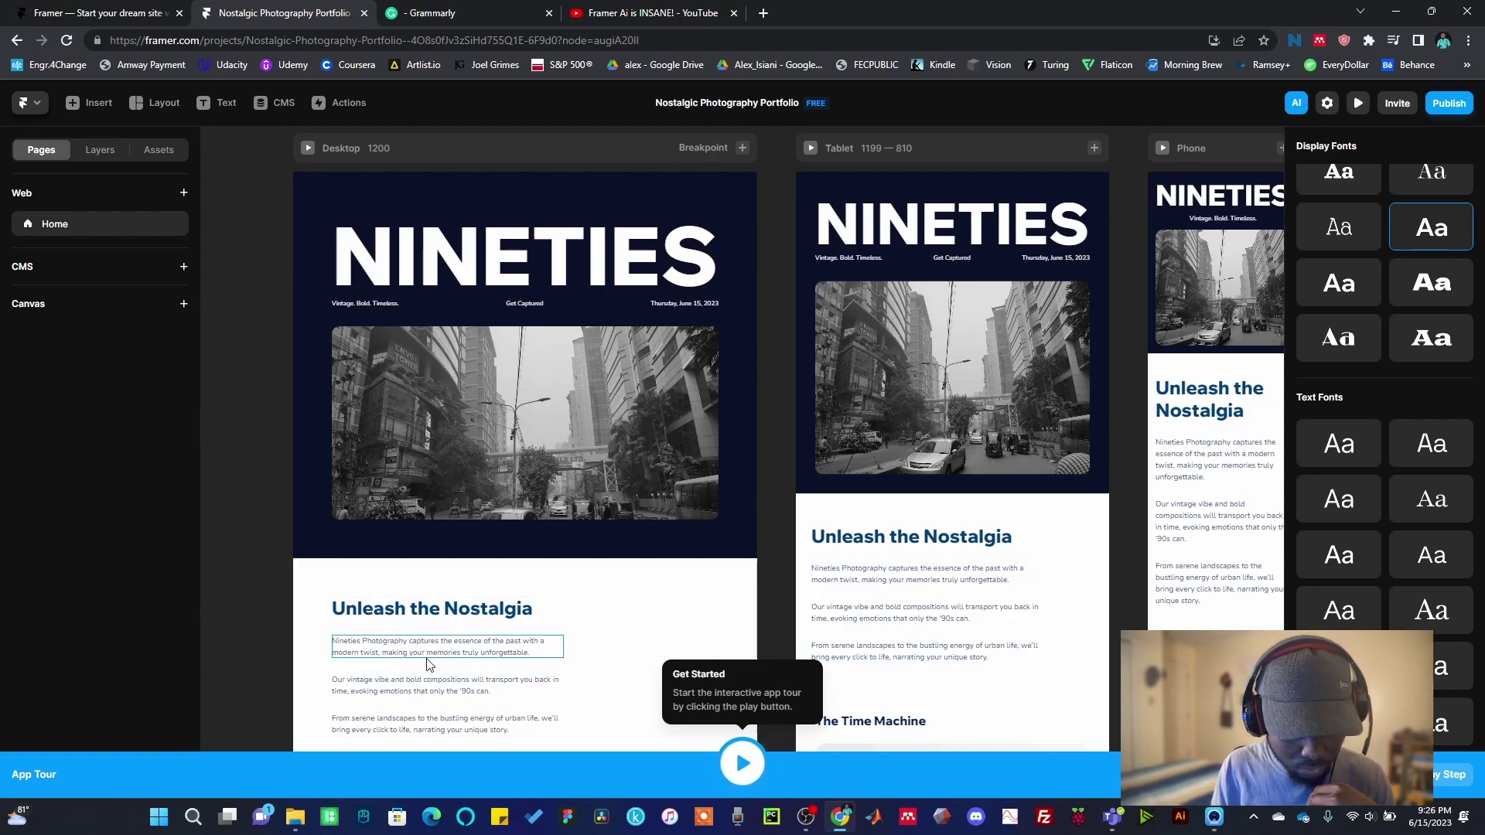
scroll(1392, 622, down, 3)
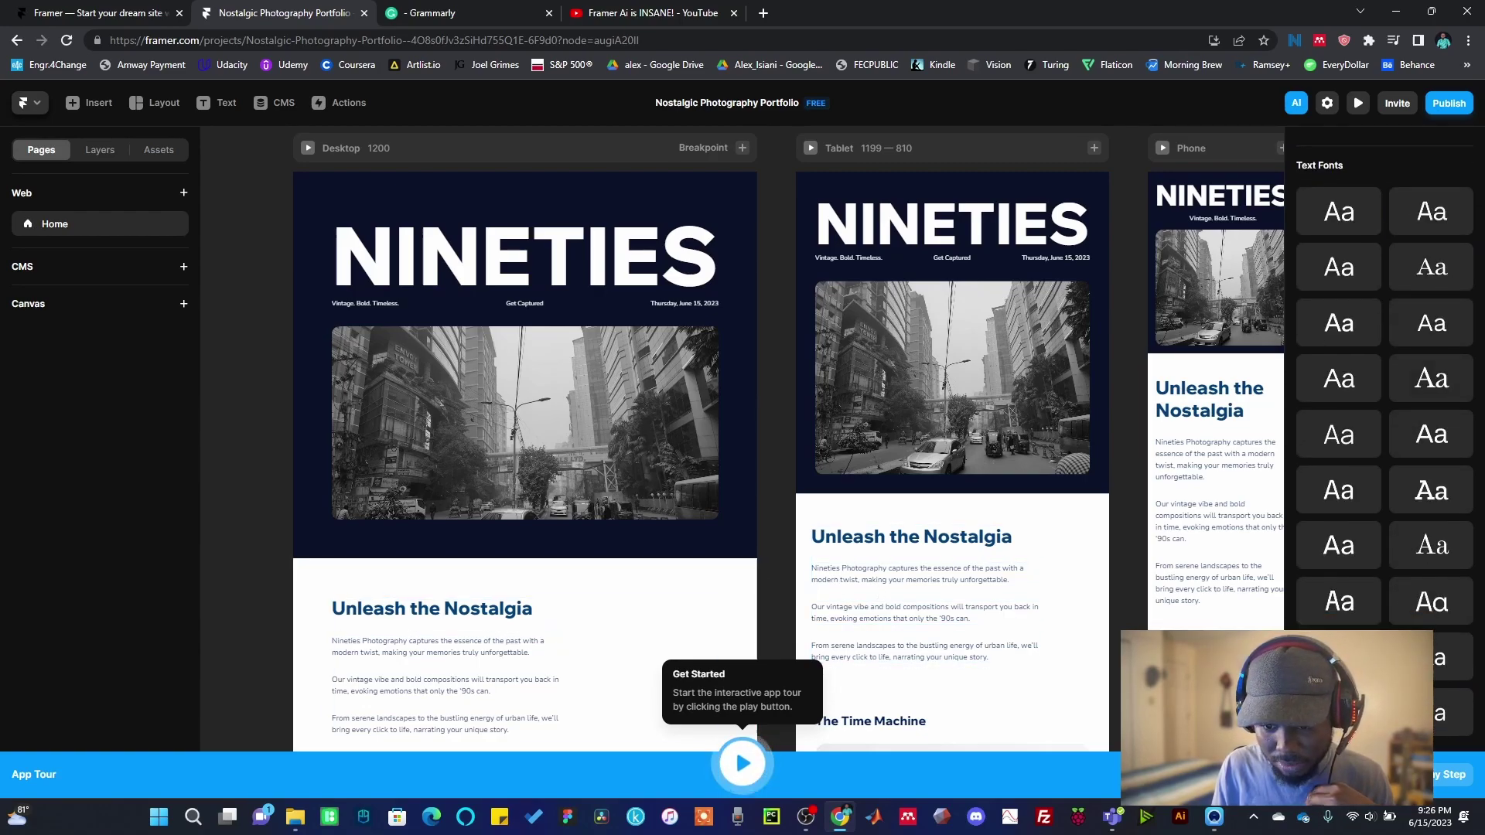
- Set the body text font to Manrope after trying Figtree, then review the page downward
click(1437, 657)
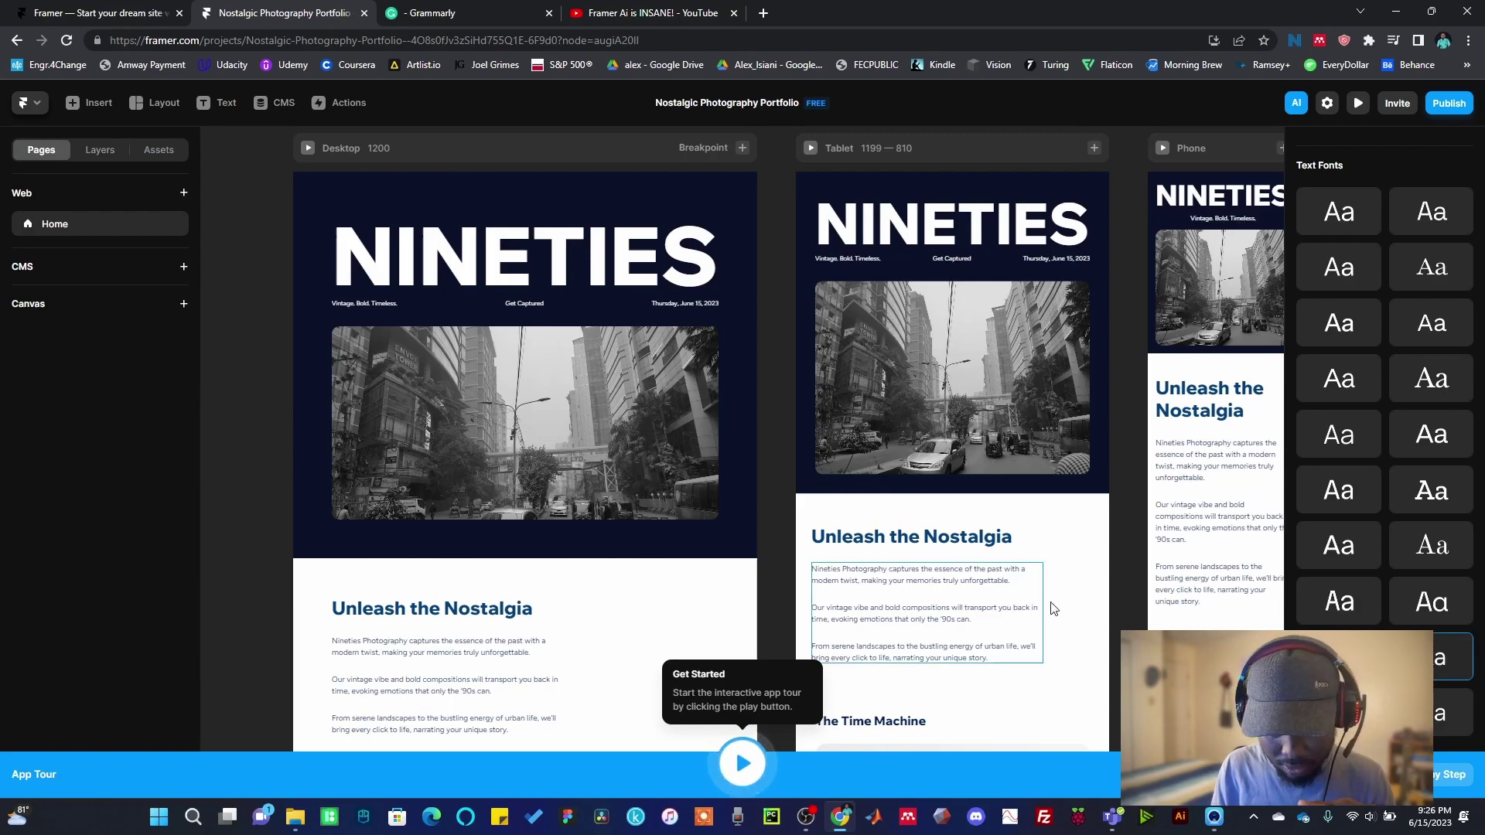
click(1337, 438)
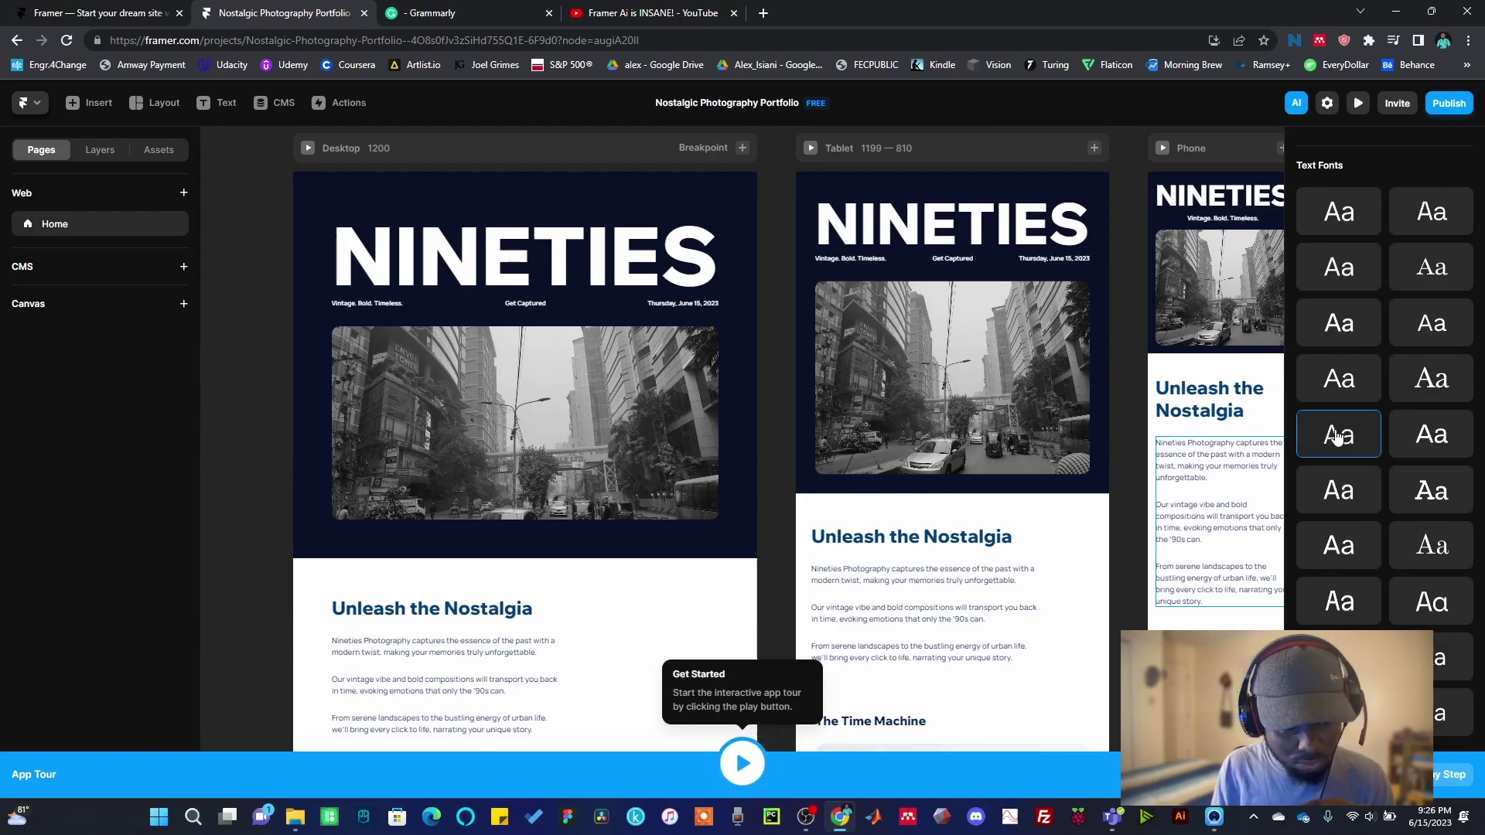
scroll(984, 640, down, 3)
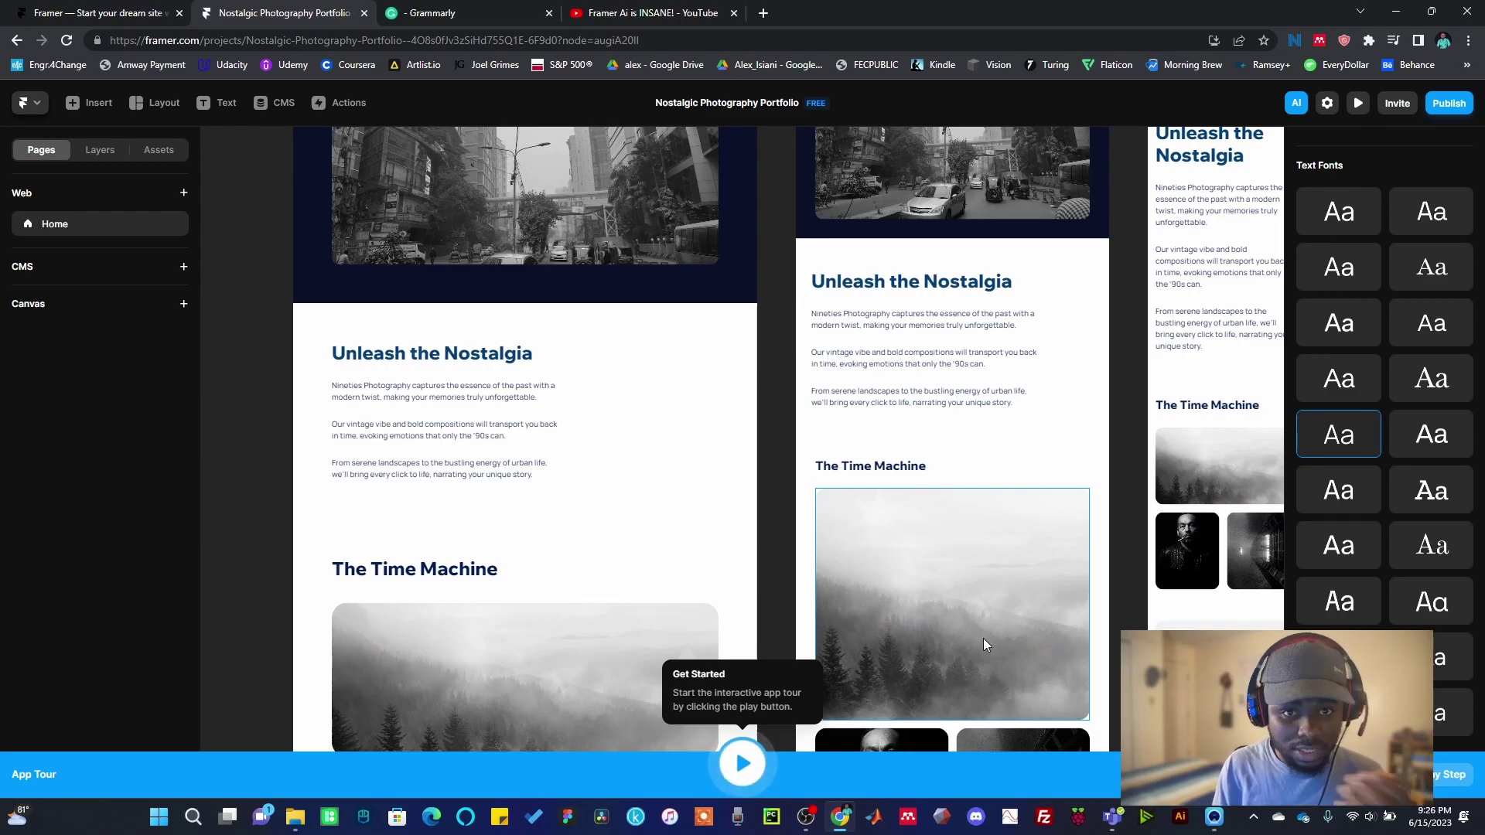
scroll(982, 638, down, 6)
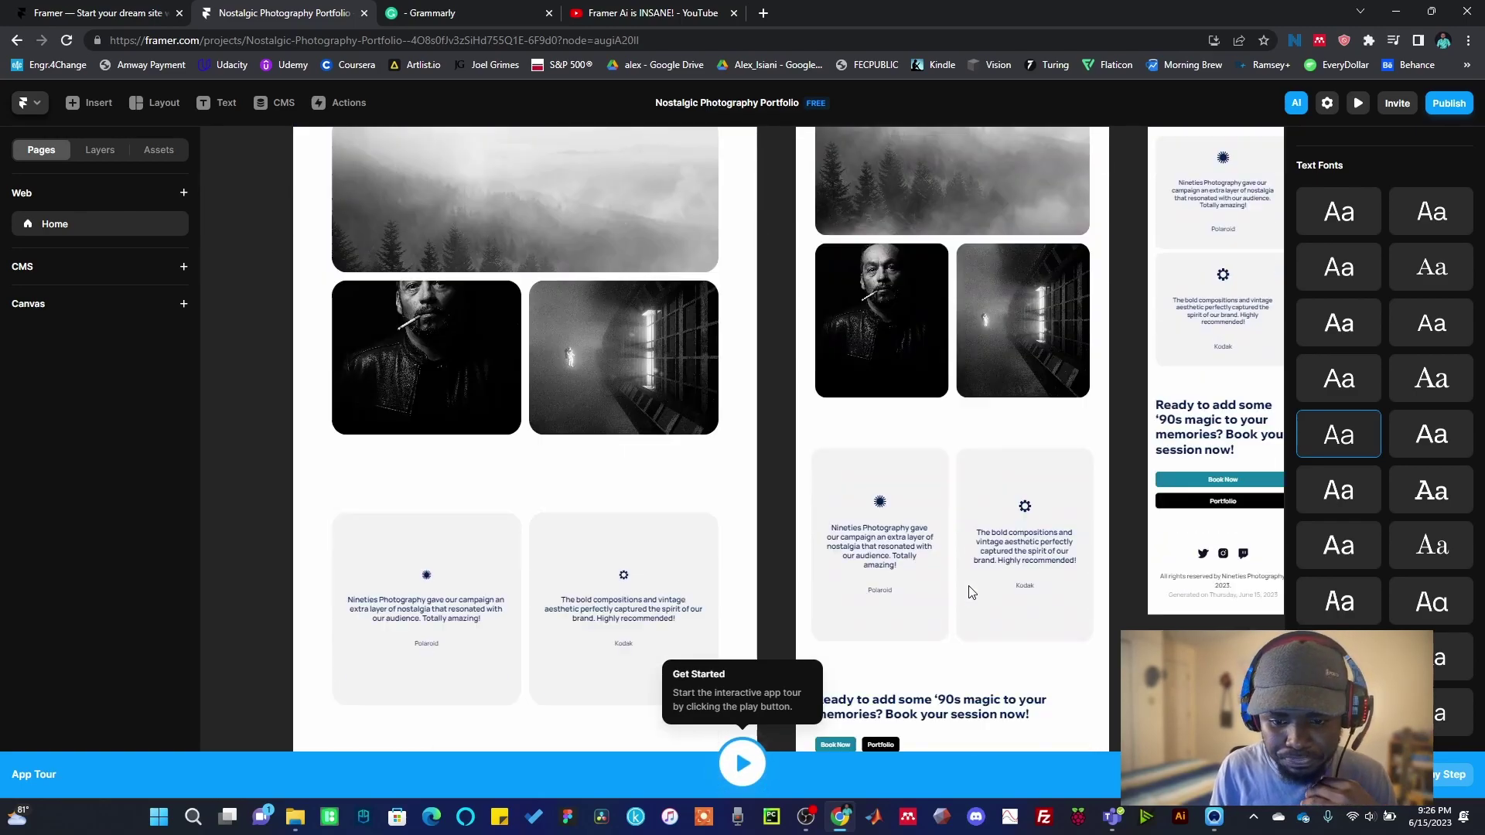
scroll(972, 593, down, 3)
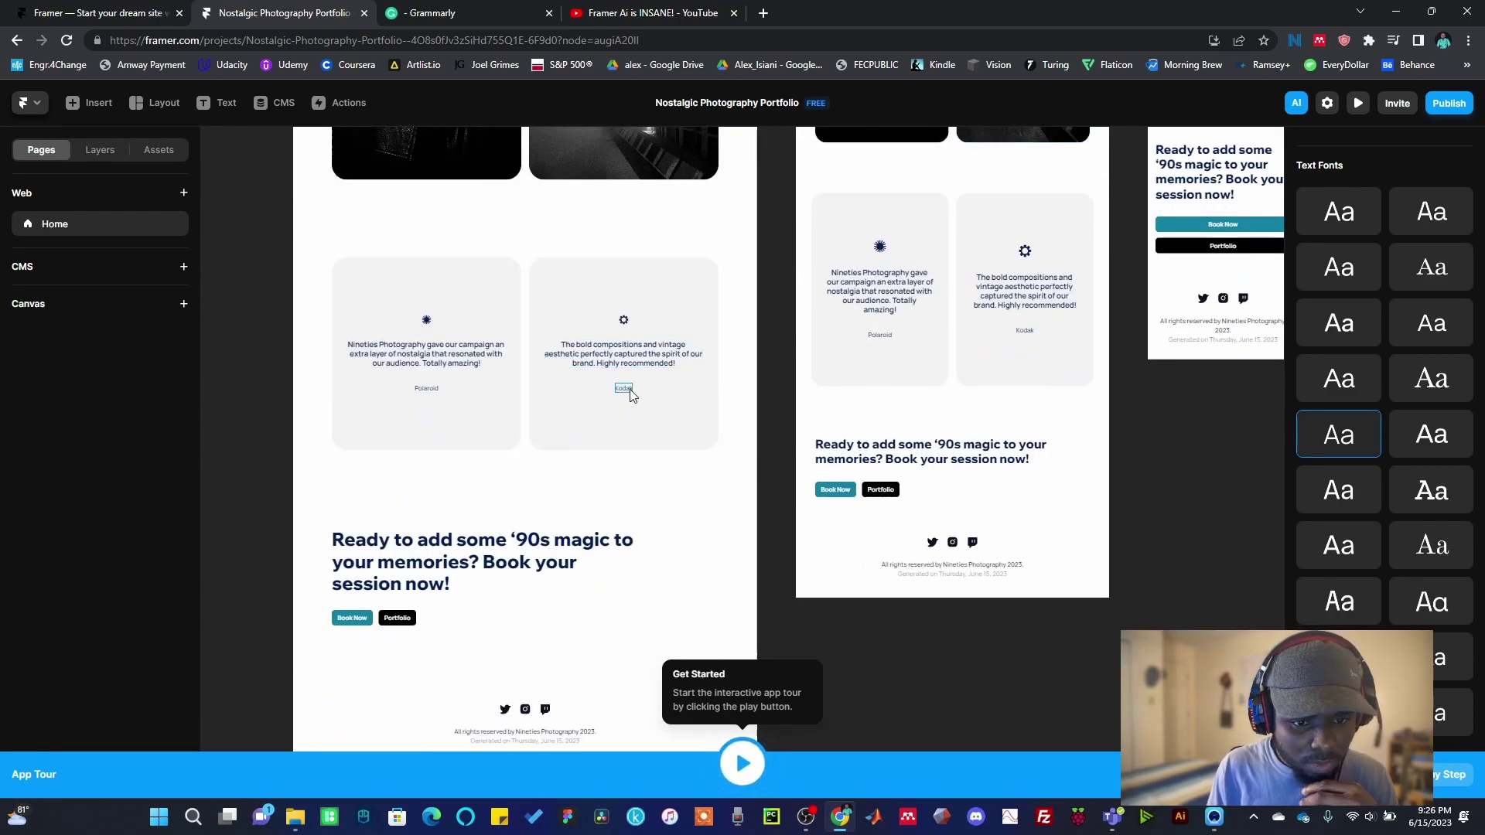
- Add 'I highly recommend him.' after 'Totally amazing!' in the Polaroid testimonial
click(431, 360)
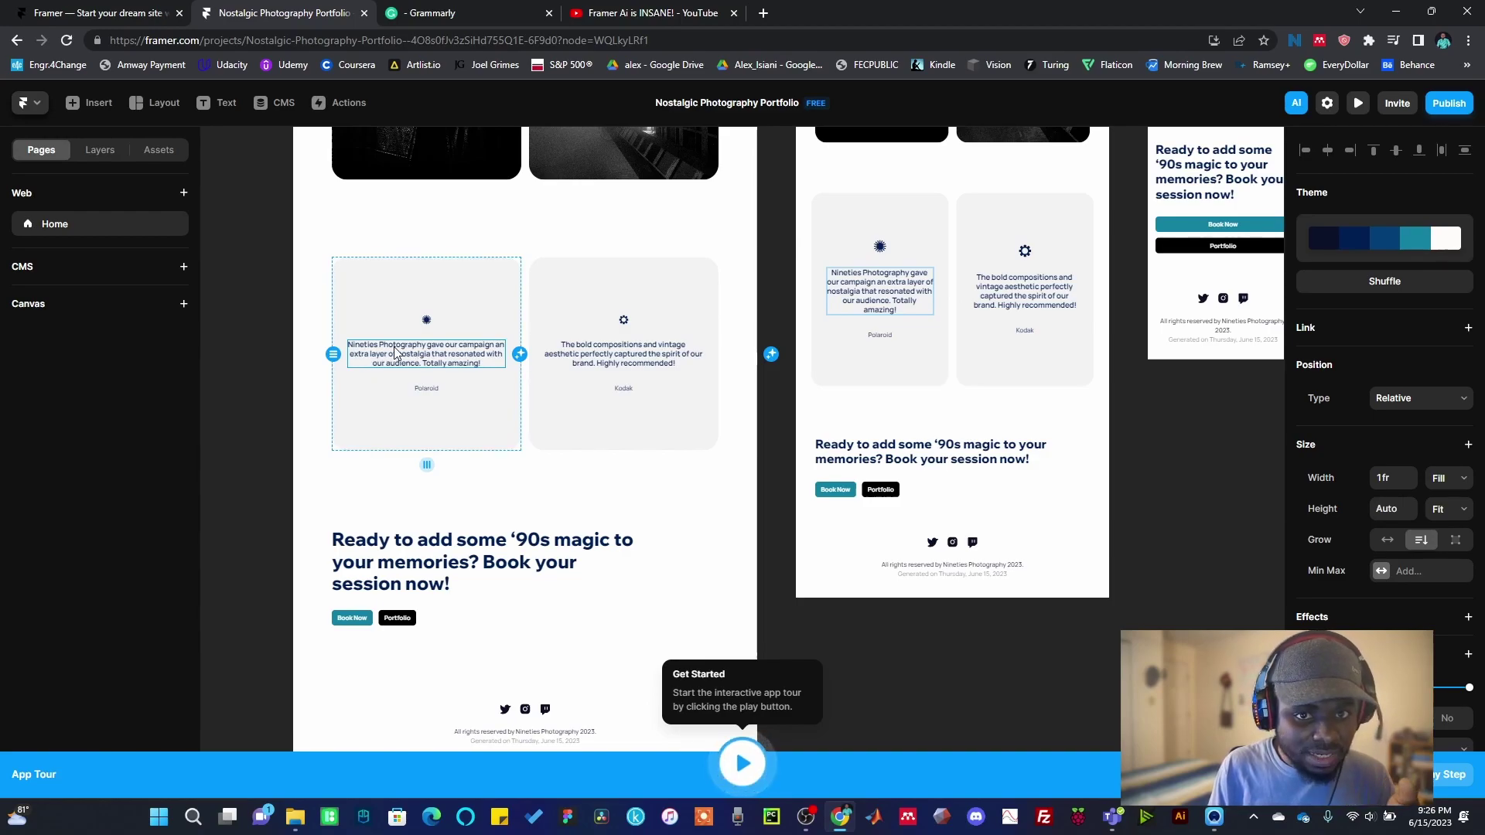
double_click(411, 357)
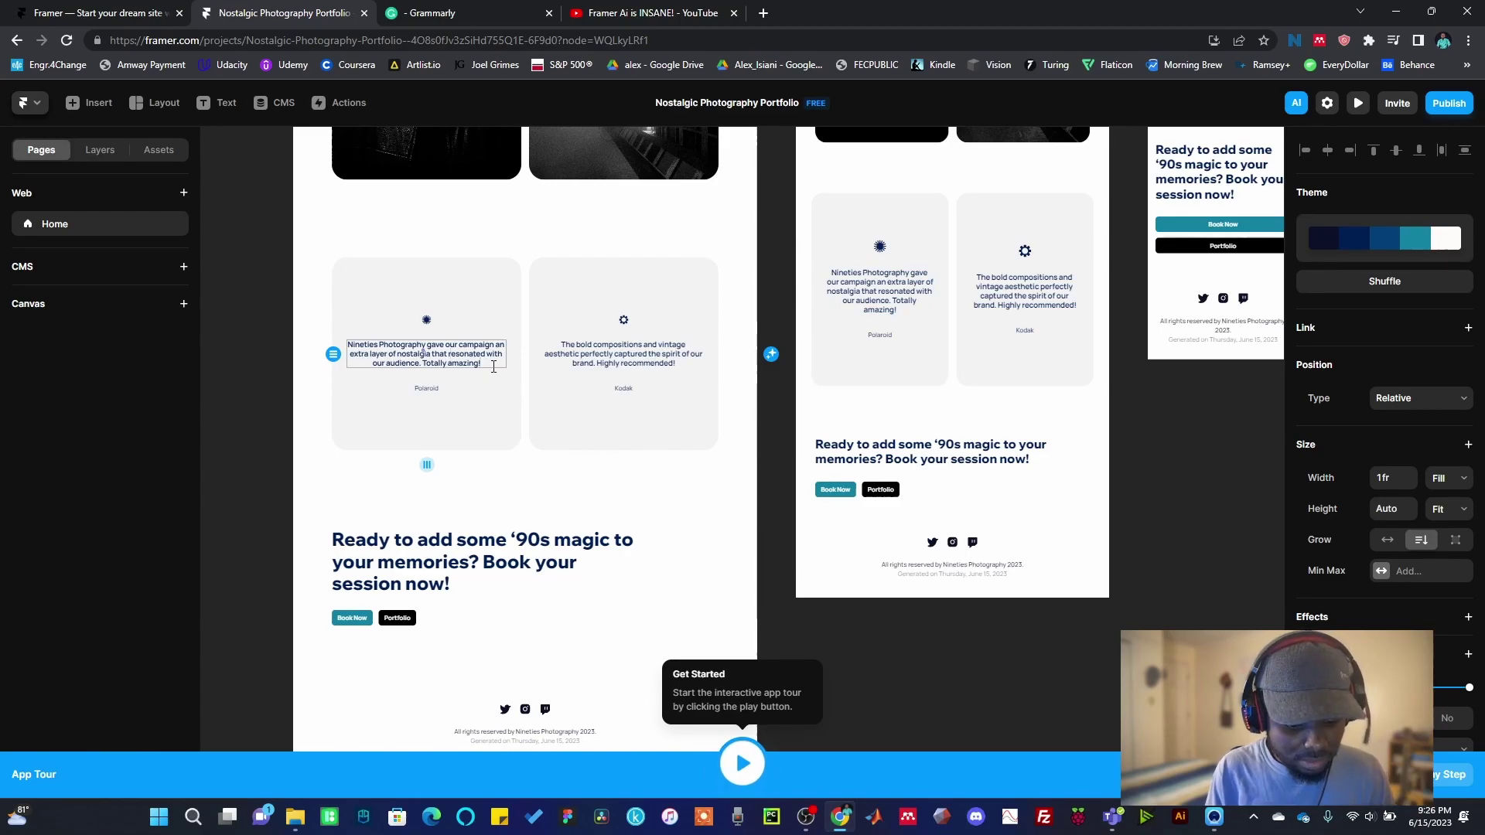
text(I hig)
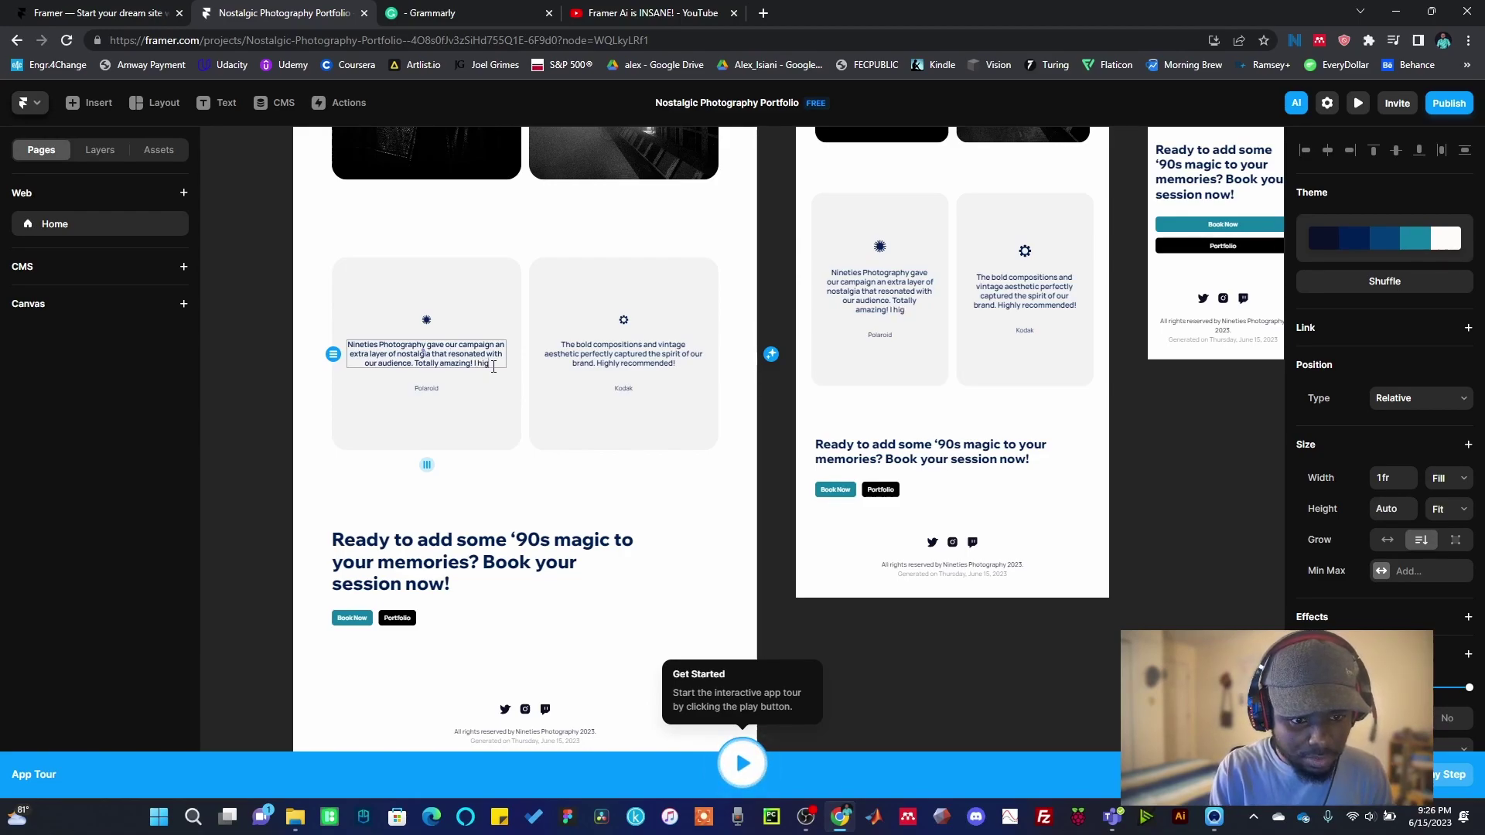
text(hly)
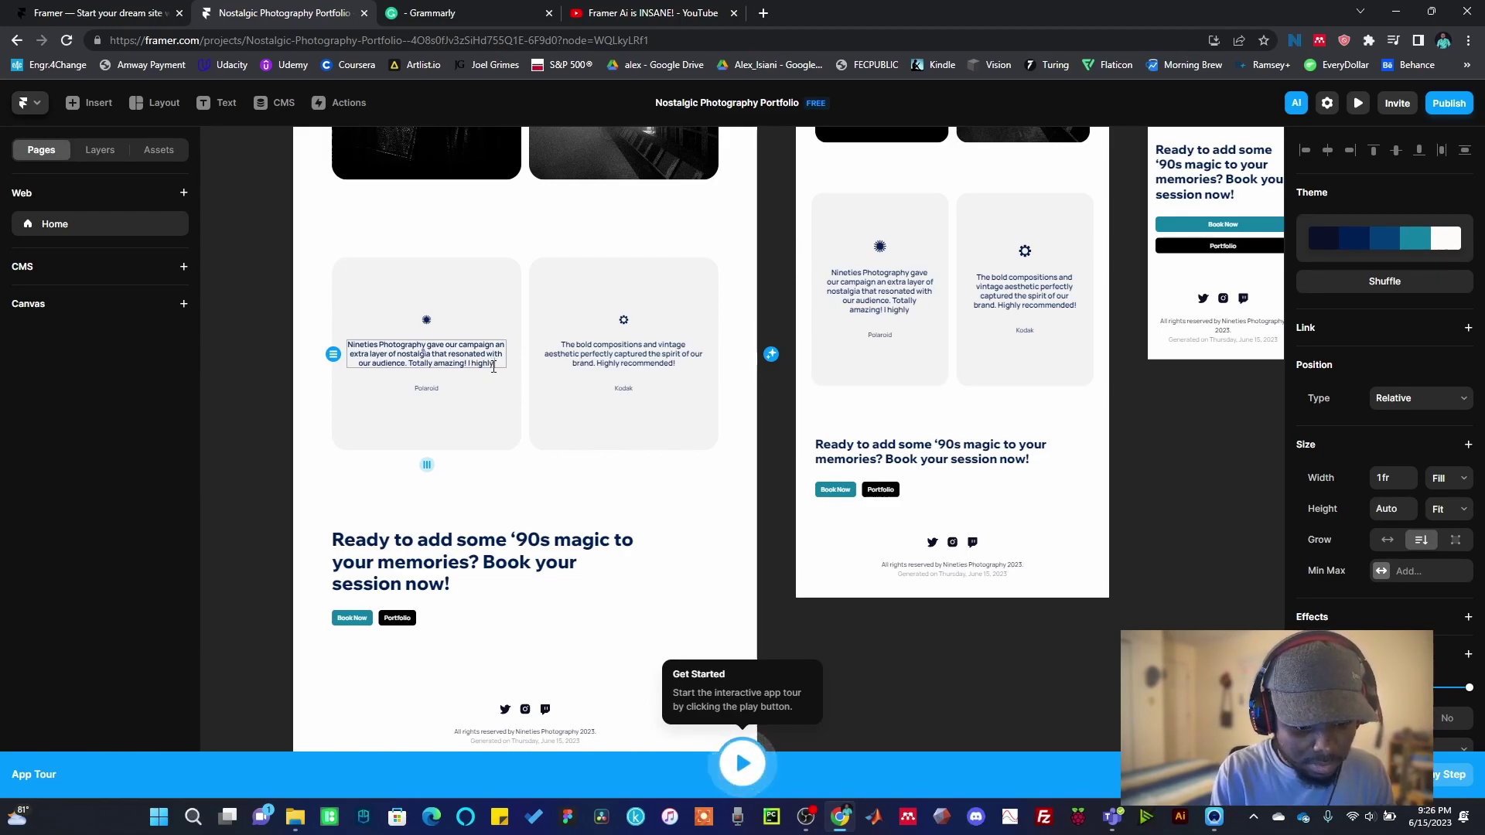
text( rem)
key(BackSpace)
text(c)
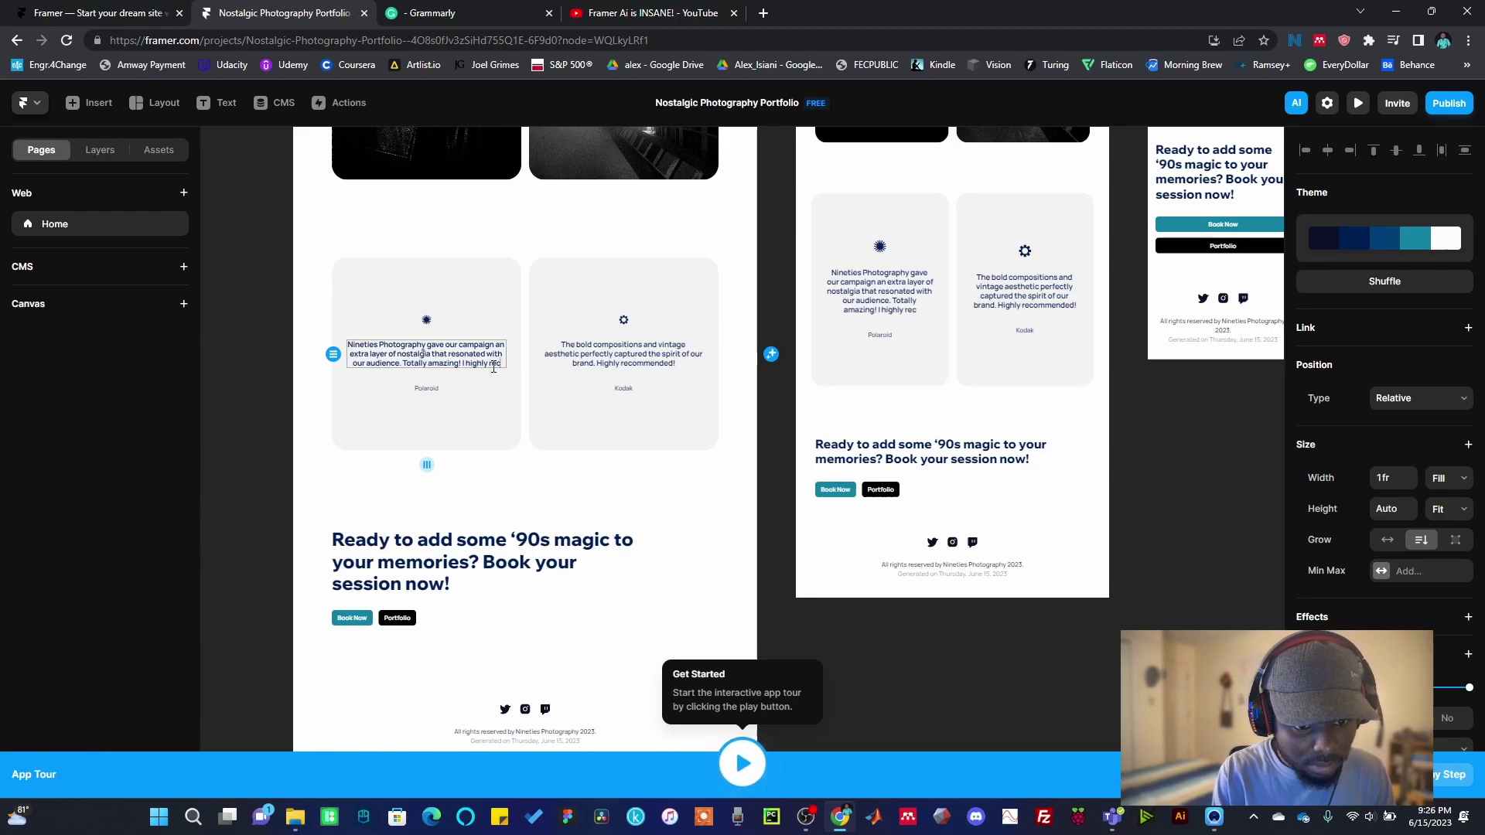
text(ommend)
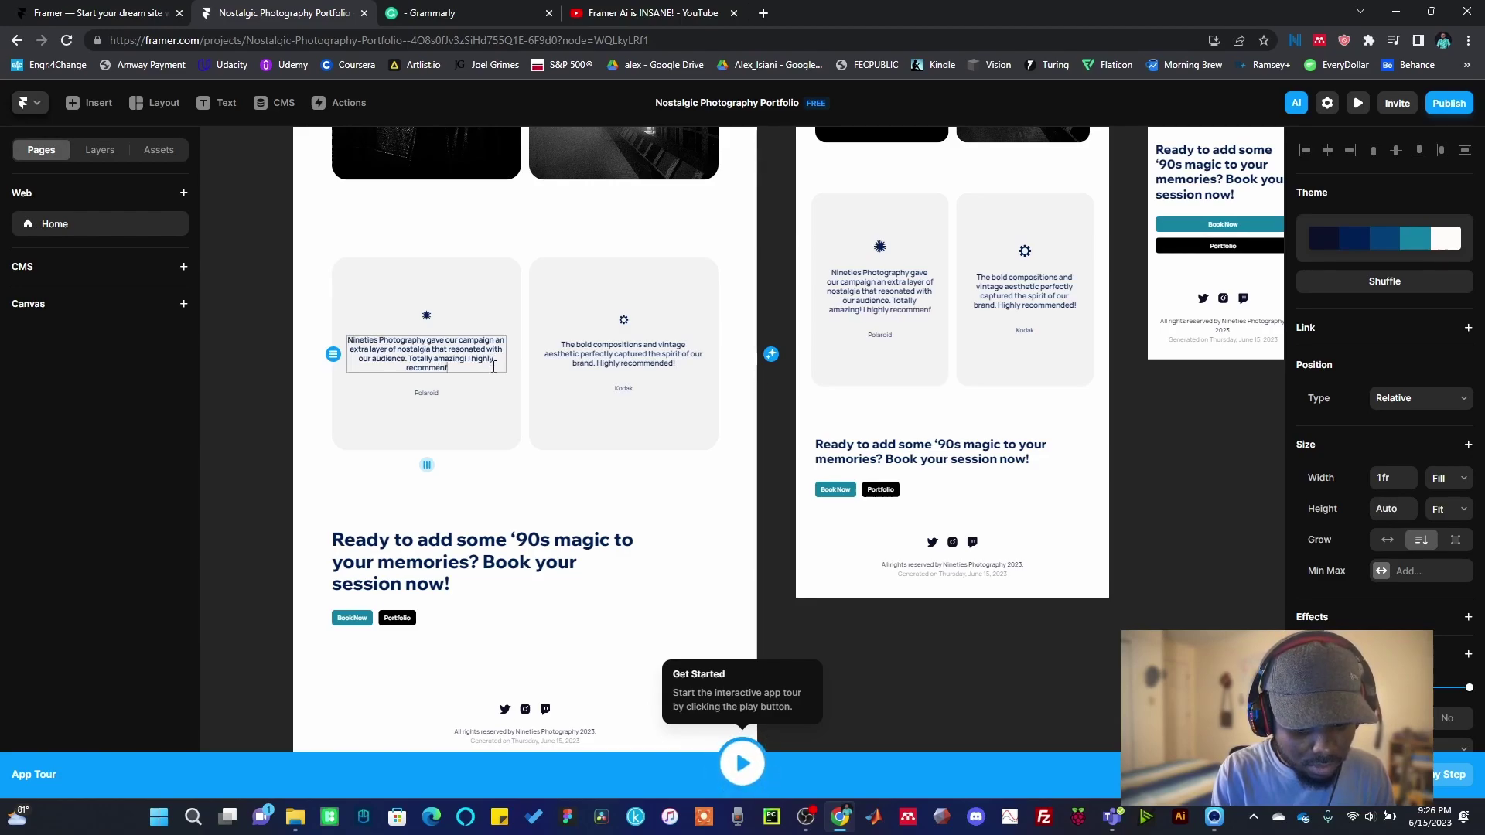
text( him.)
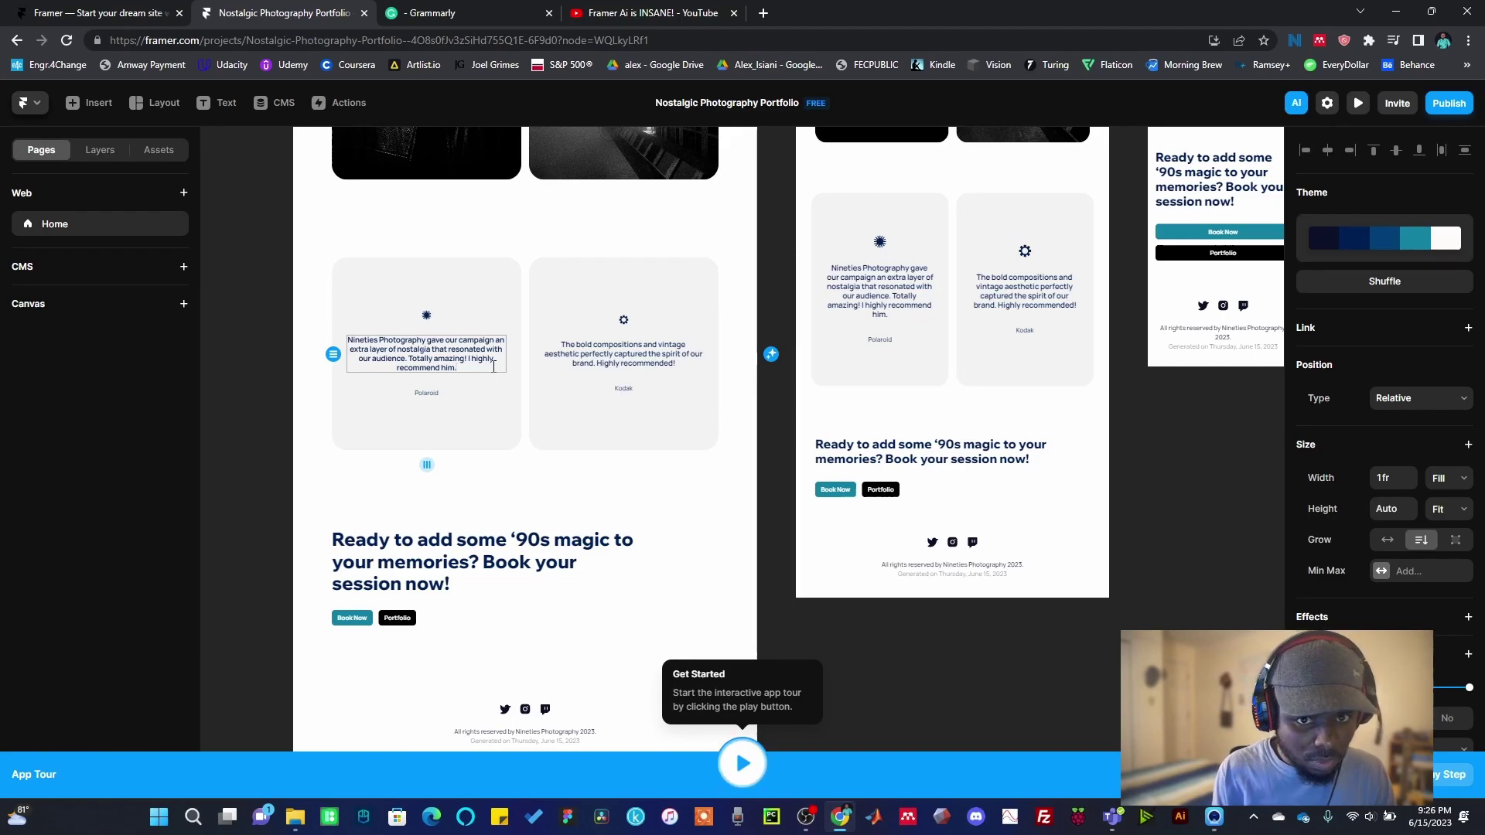
key(Escape)
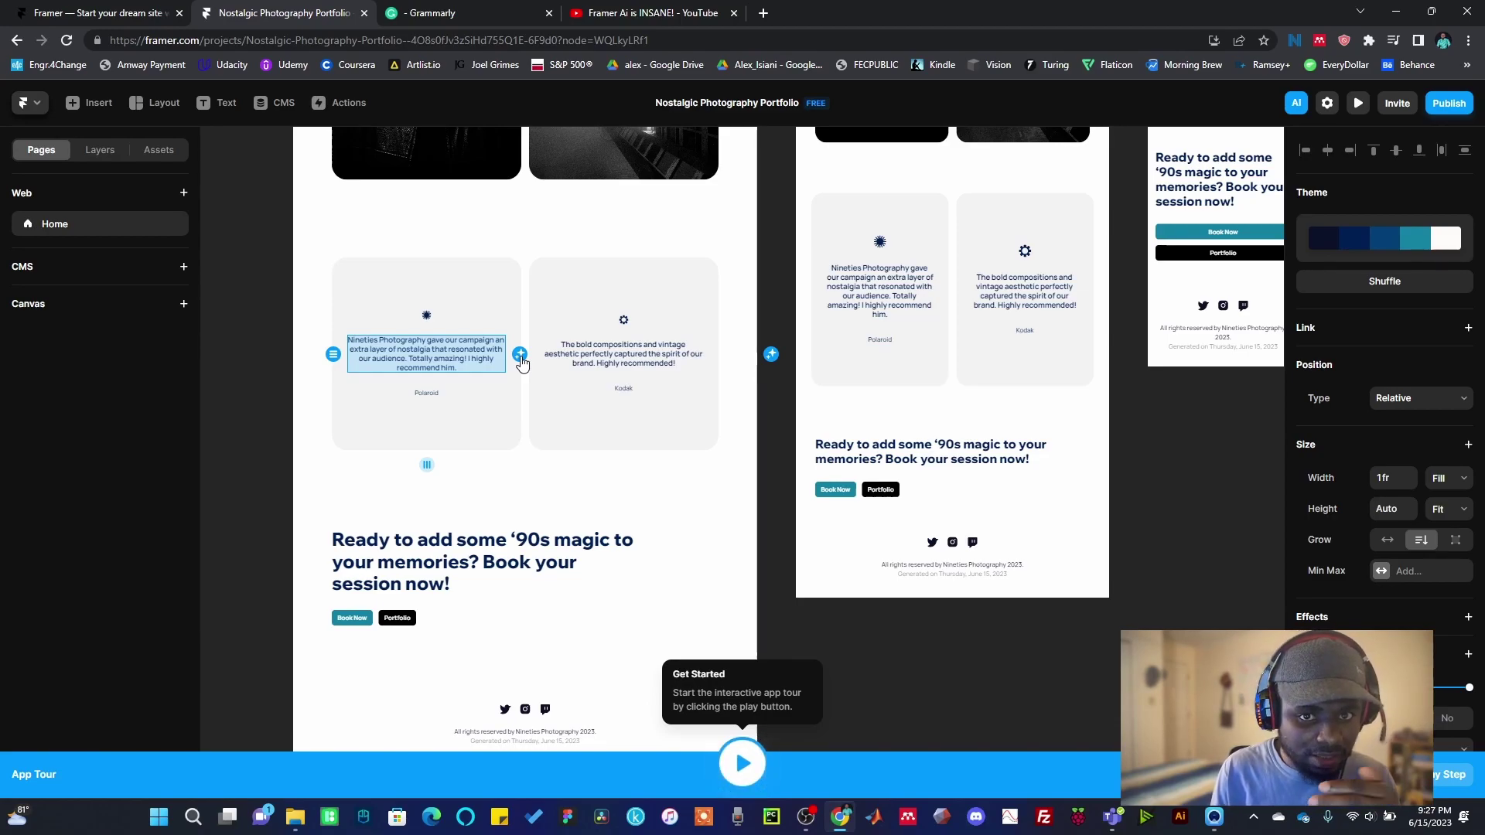
- Keep the AI-rewritten Polaroid testimonial ending 'I strongly endorse them.'
key(Escape)
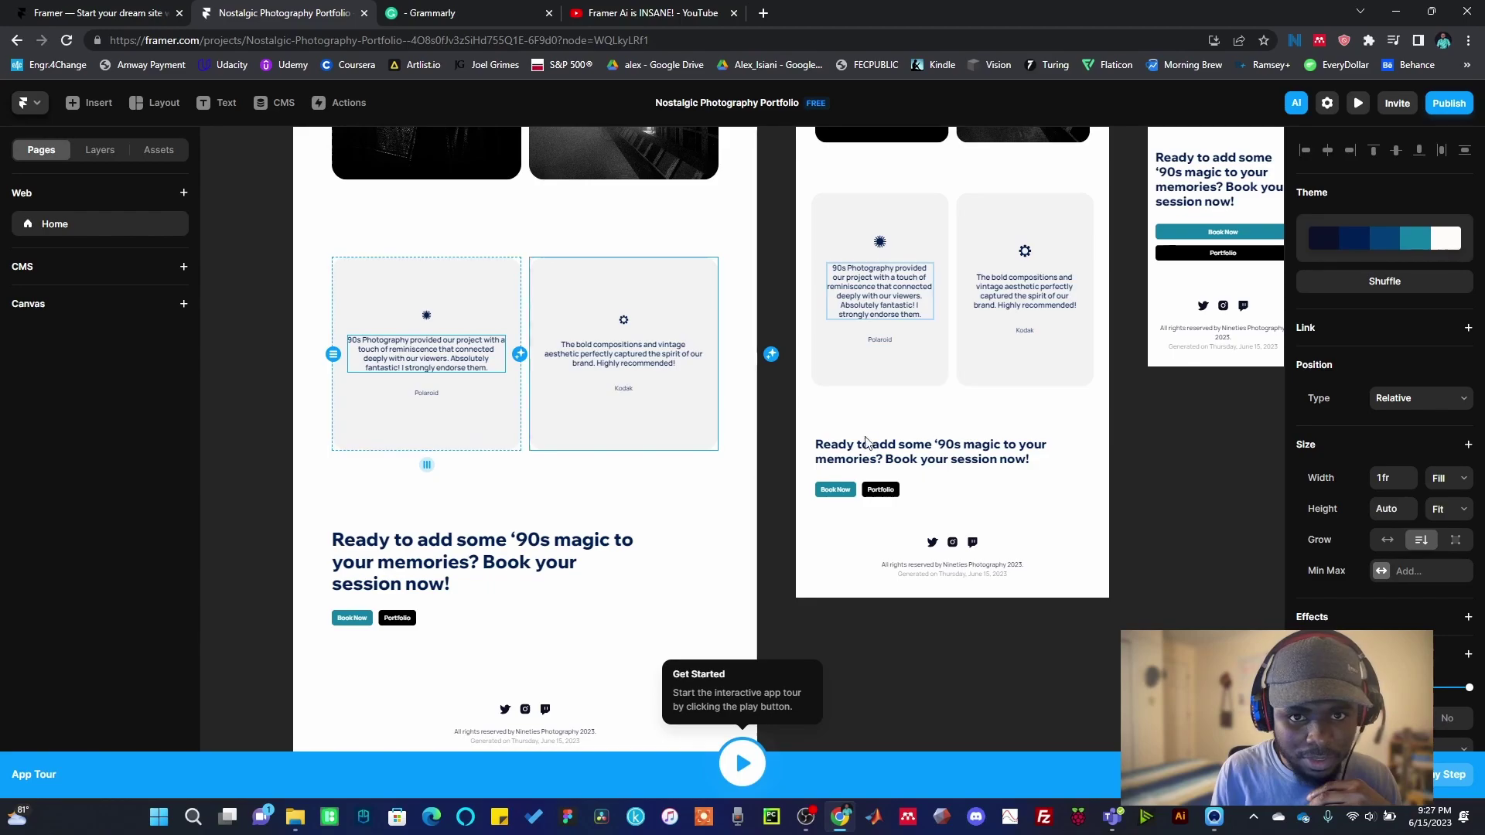
scroll(788, 653, down, 2)
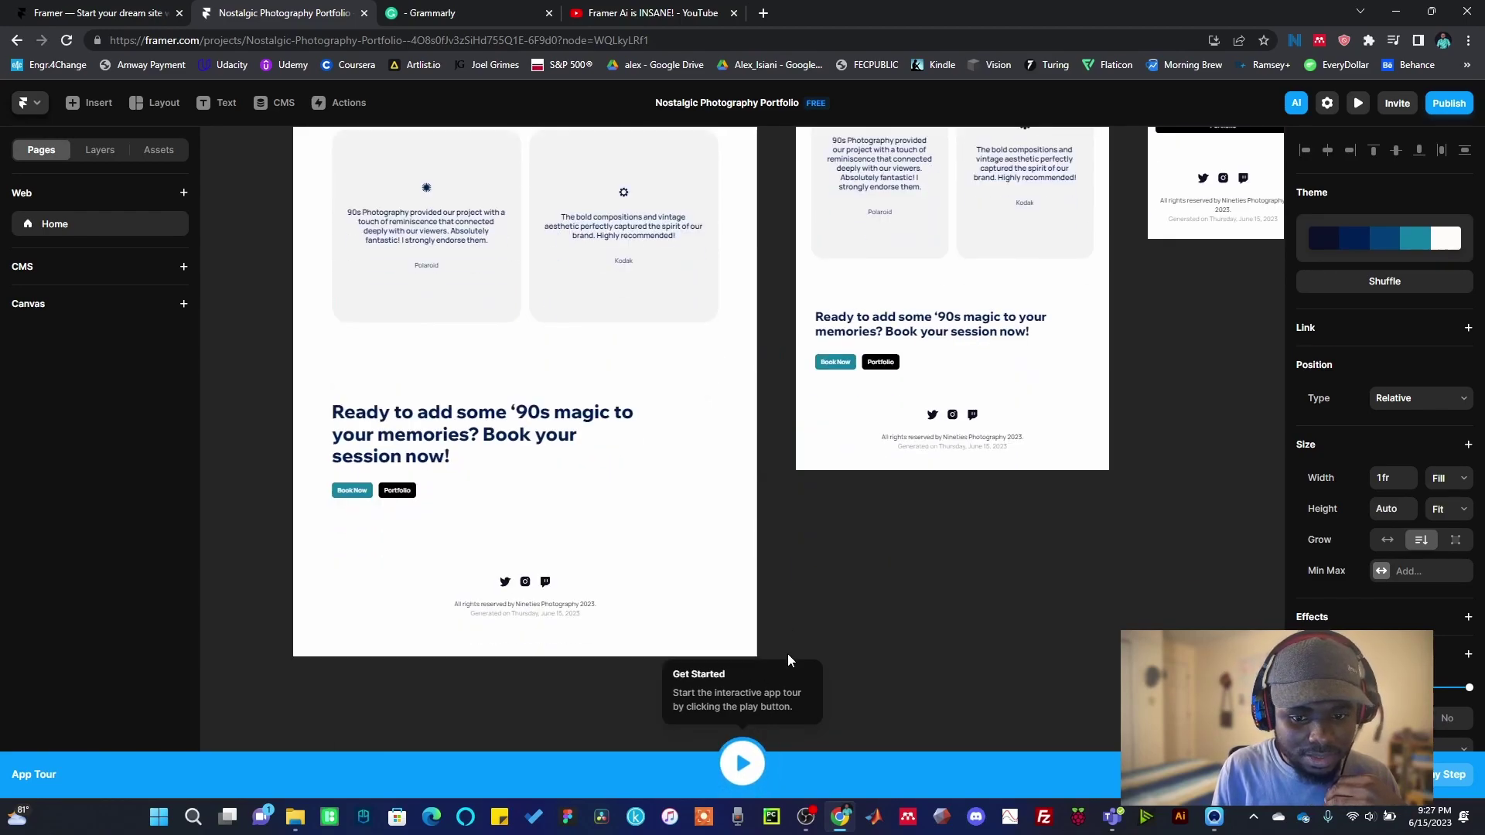
scroll(787, 652, up, 5)
scroll(787, 646, up, 2)
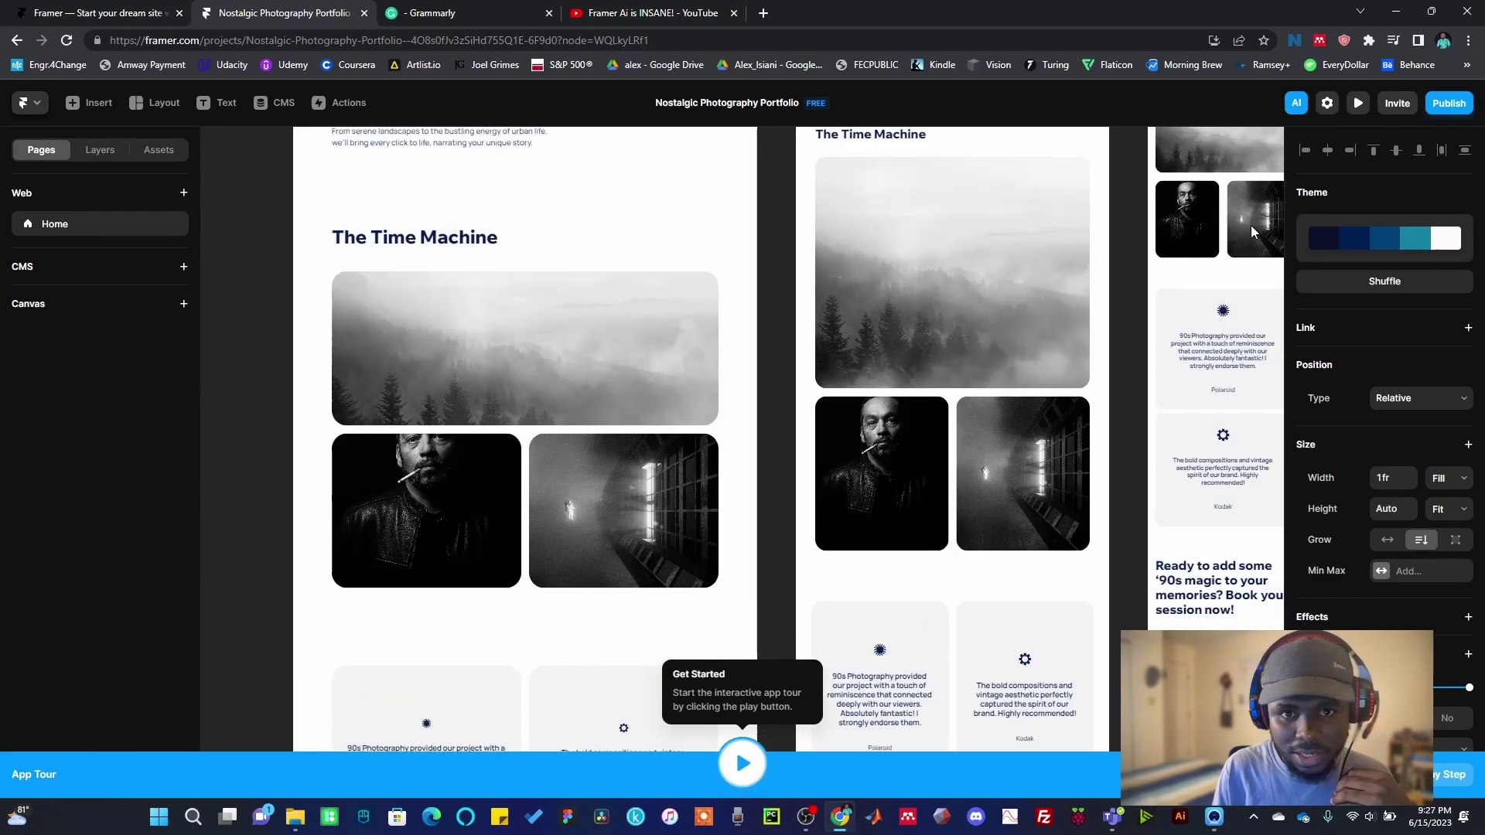
- Preview the Nineties site live and scroll from the hero to the testimonials
click(1359, 103)
scroll(857, 310, down, 15)
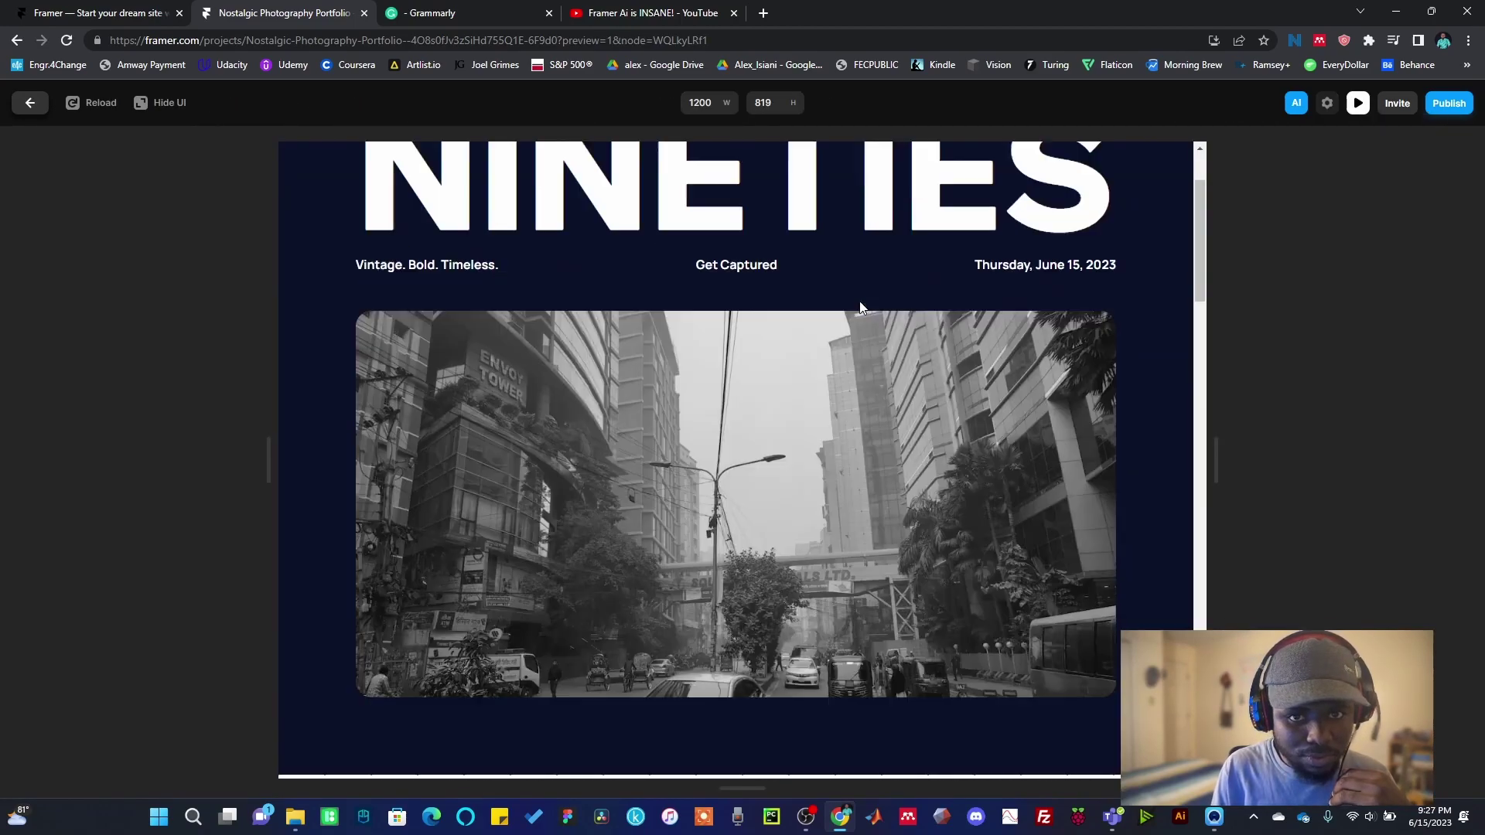
scroll(860, 307, down, 10)
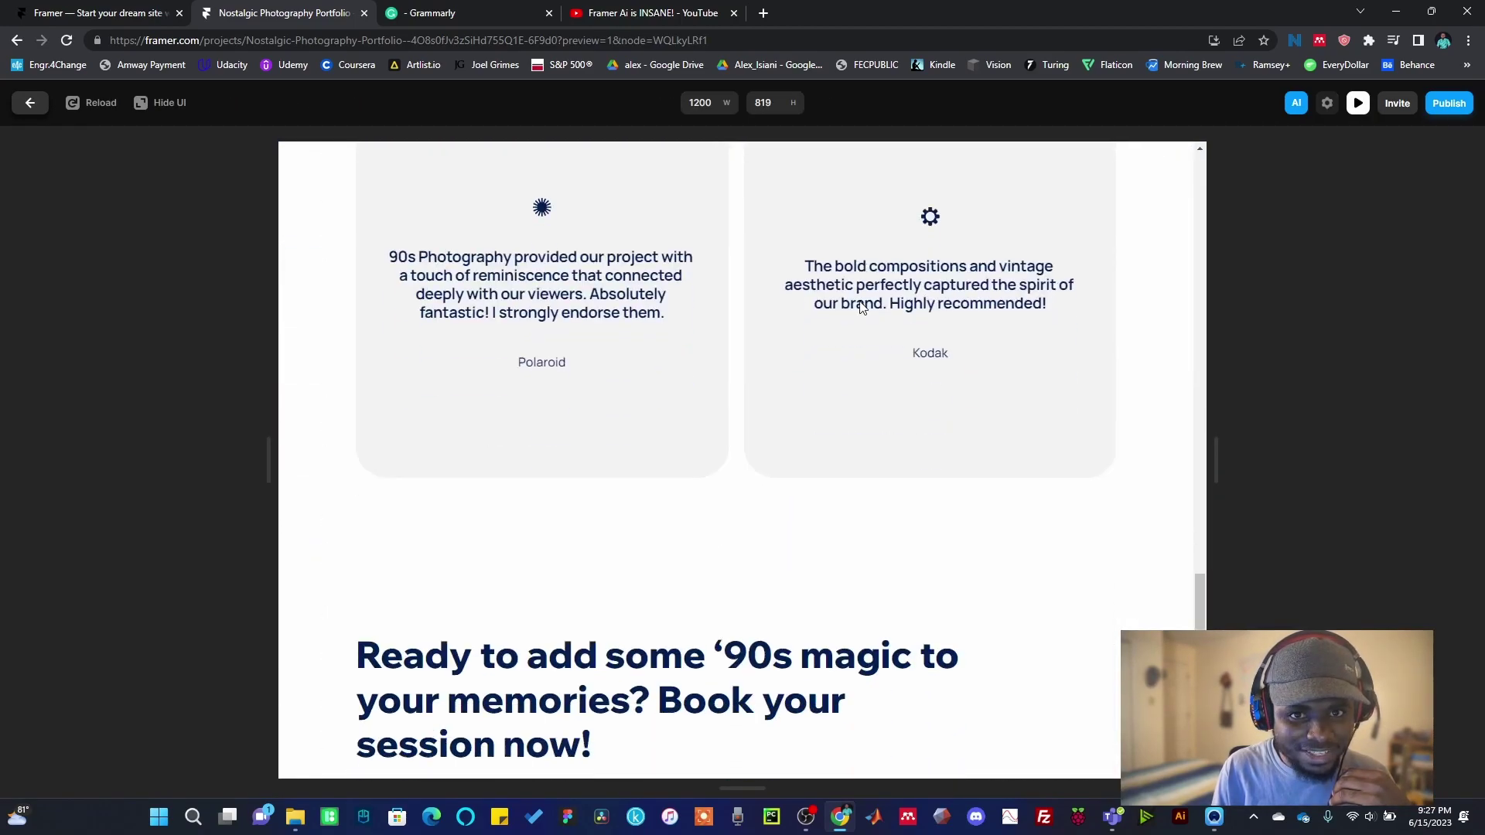
scroll(863, 307, up, 20)
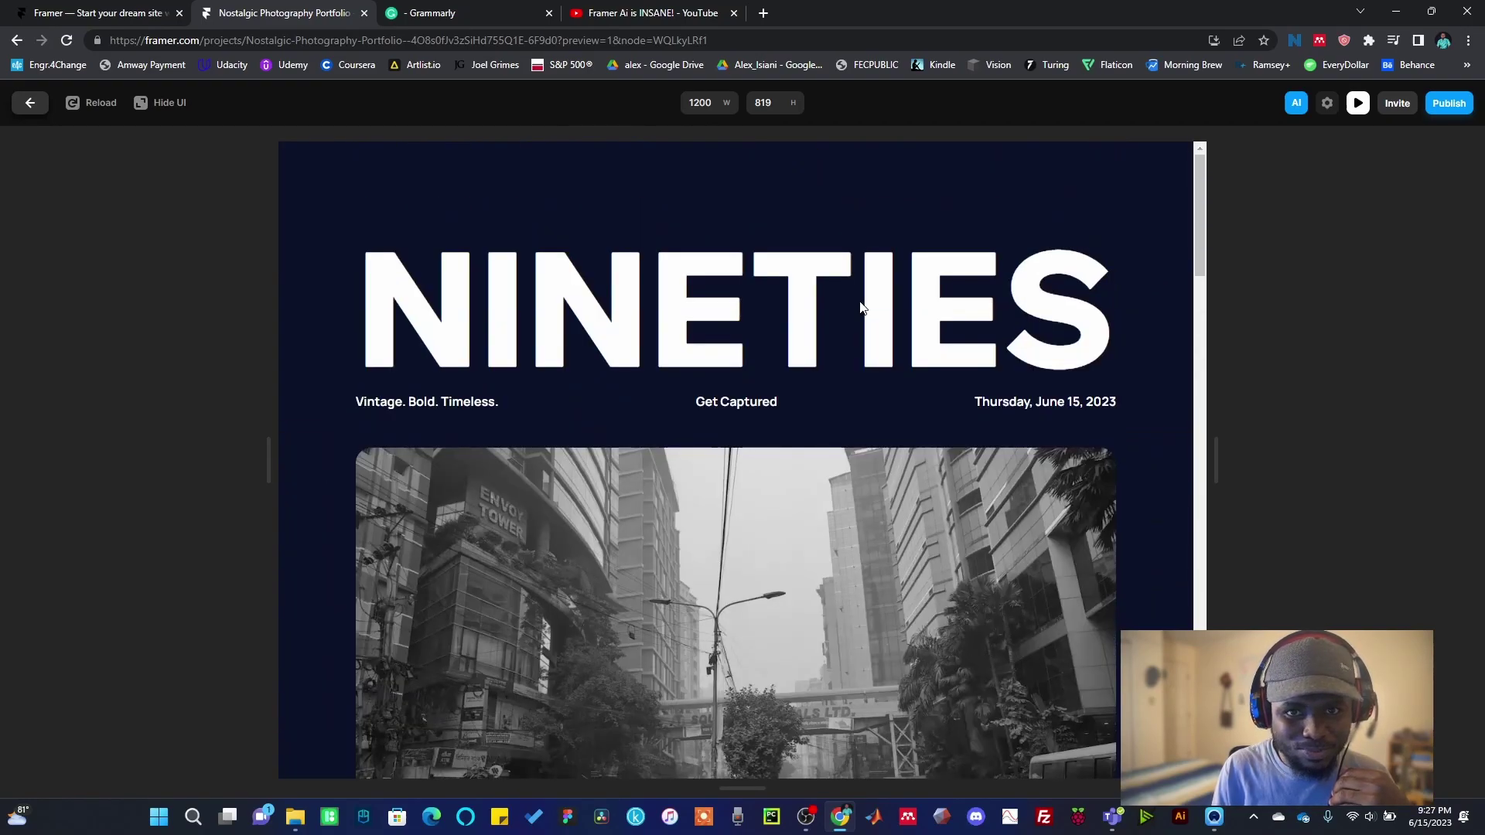
- Return to the editor, clear the Insert search, and look at the Layout options
click(39, 103)
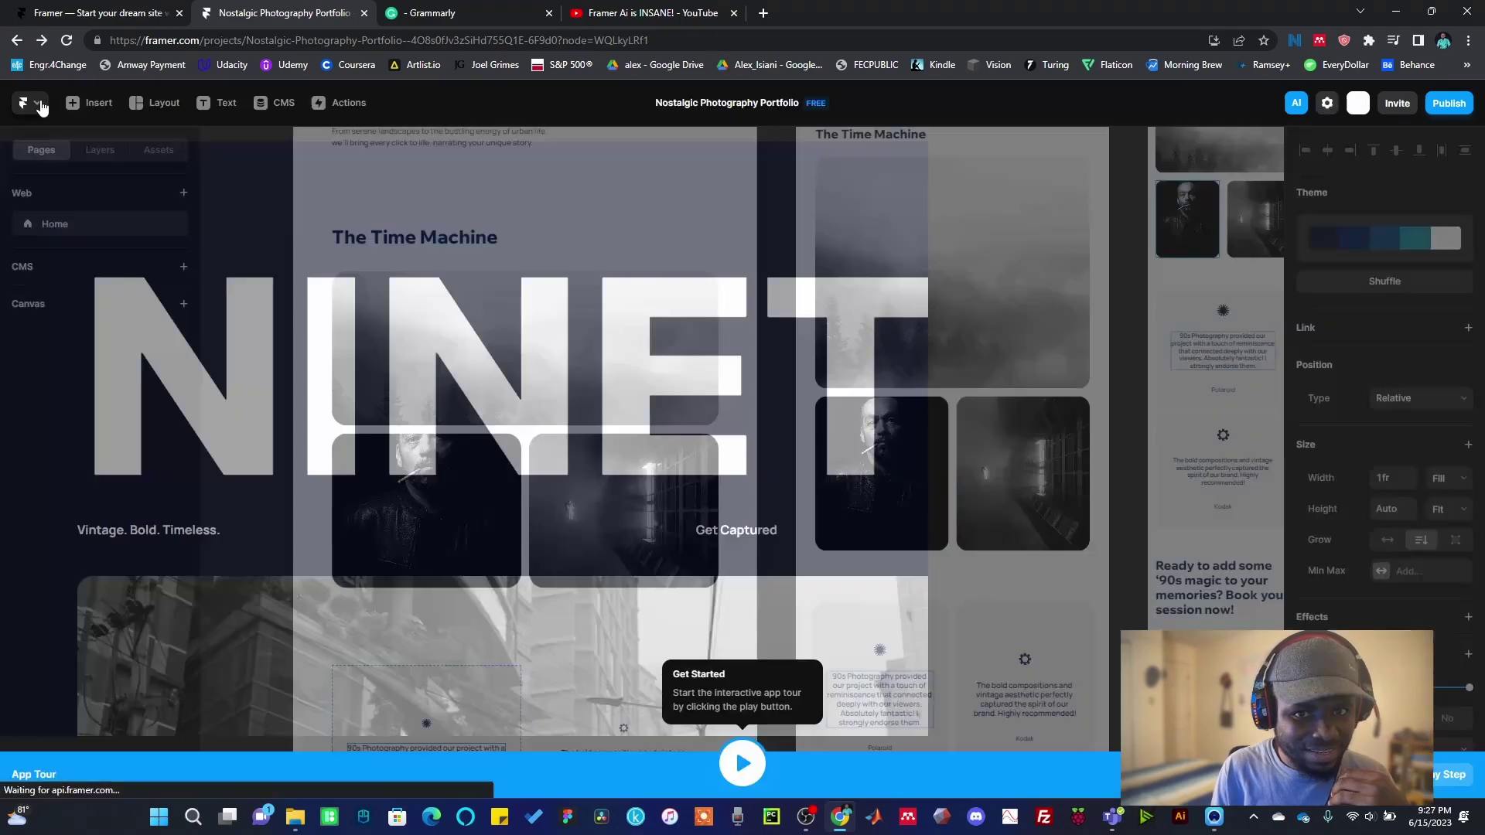
scroll(936, 318, up, 5)
scroll(936, 317, up, 2)
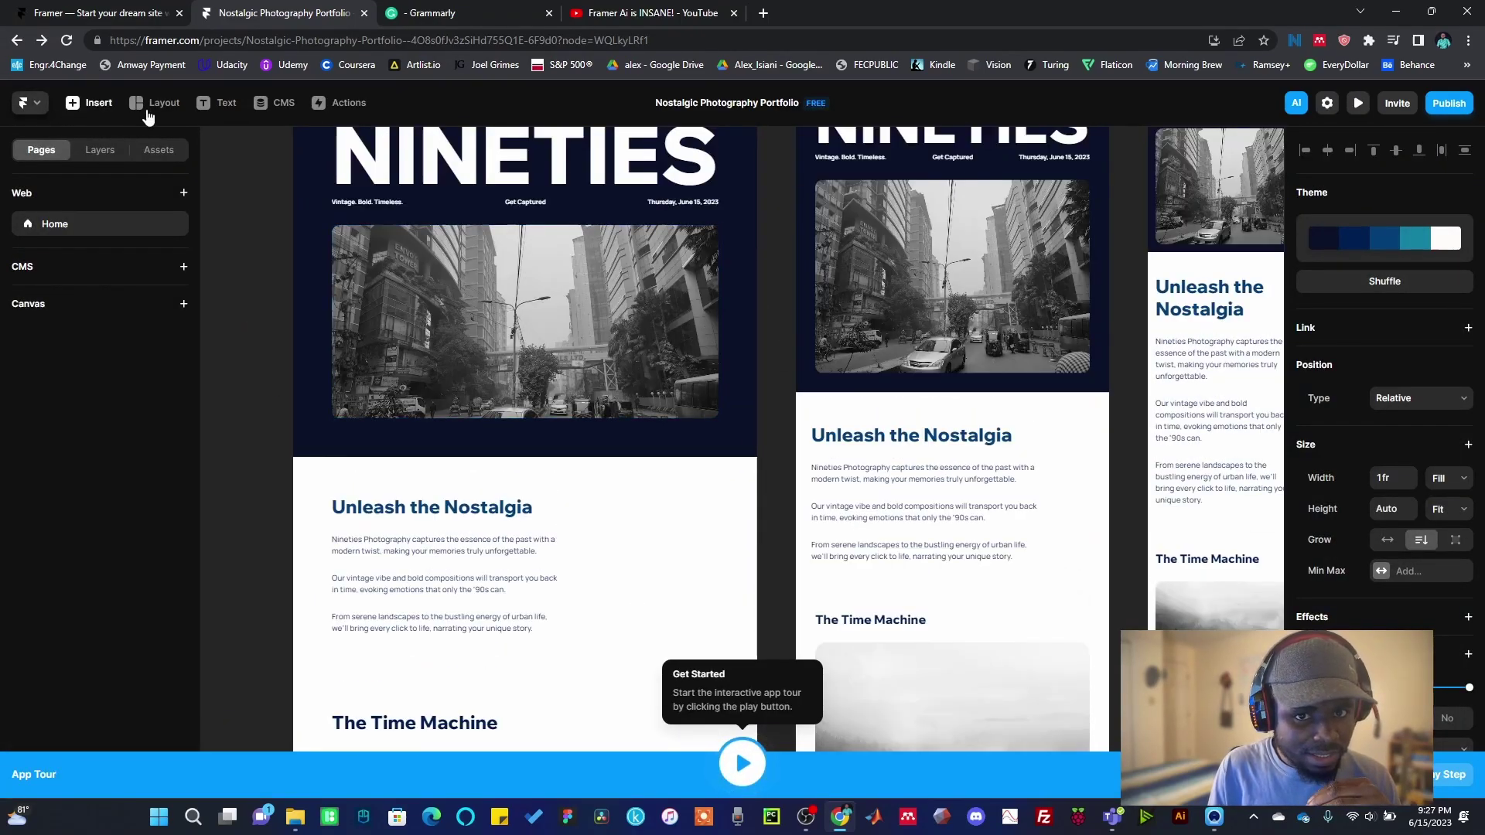
click(93, 102)
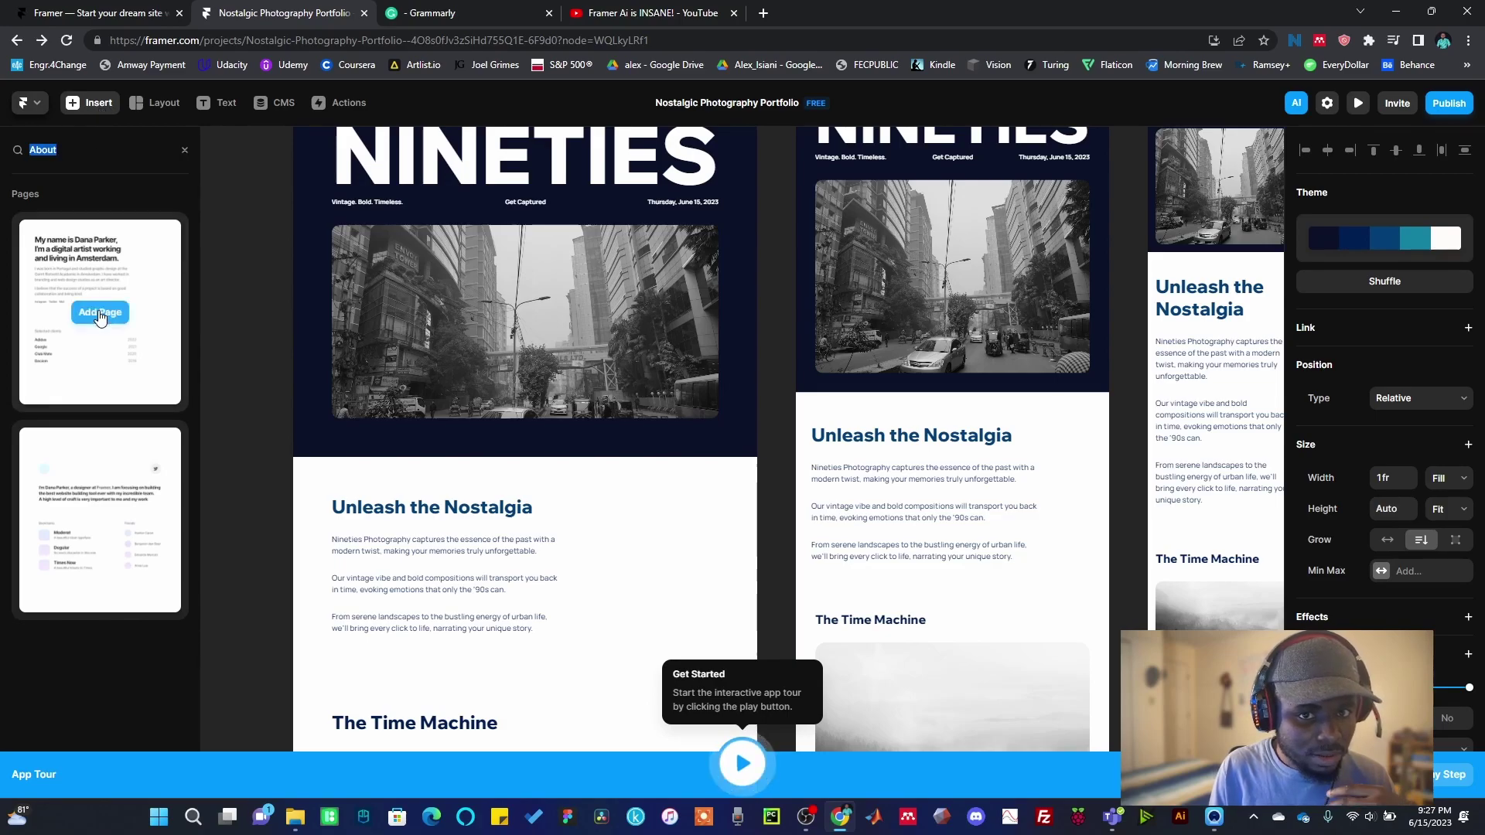
click(155, 107)
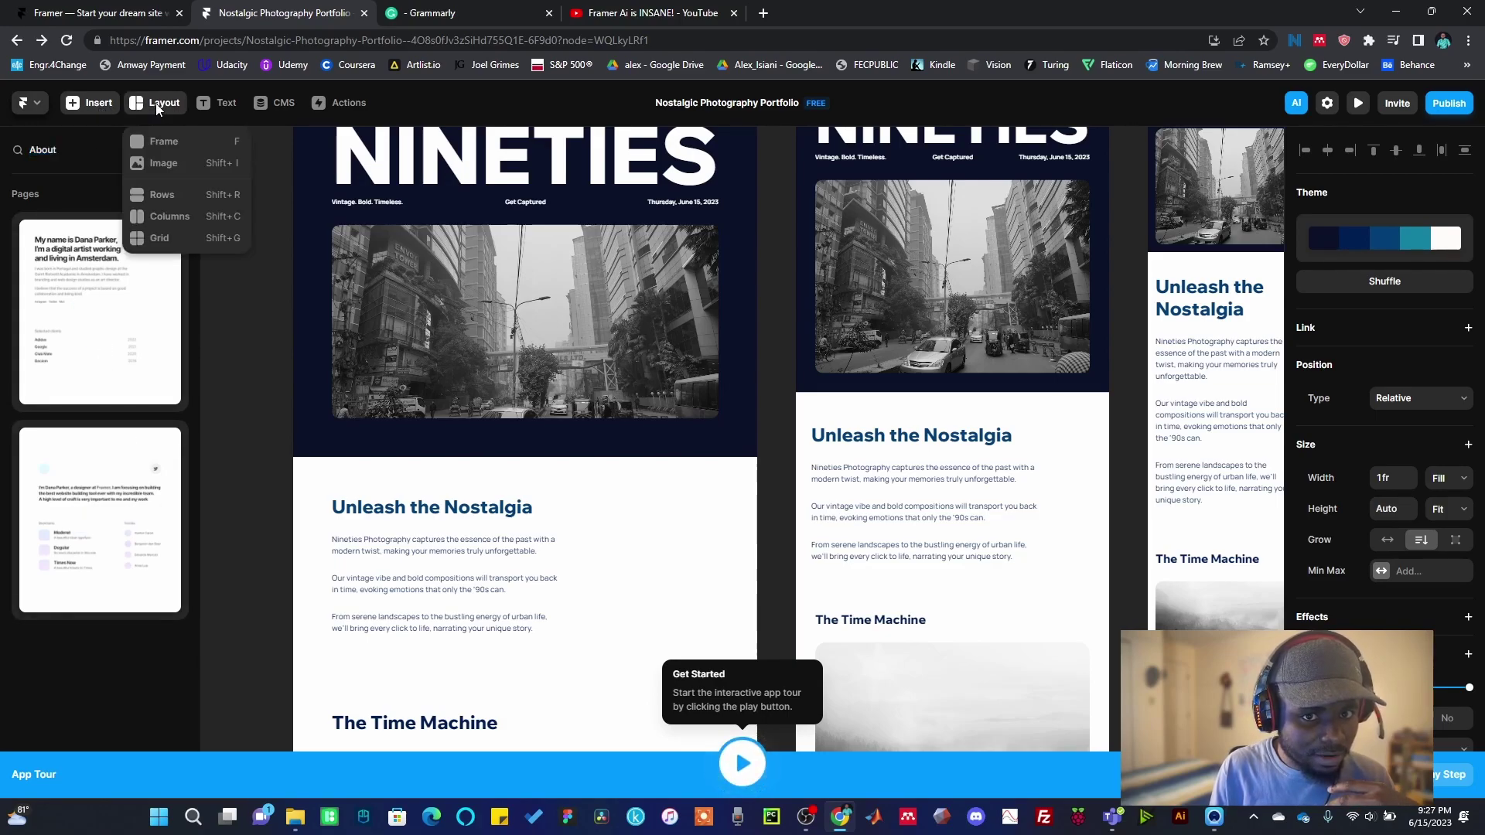
click(185, 152)
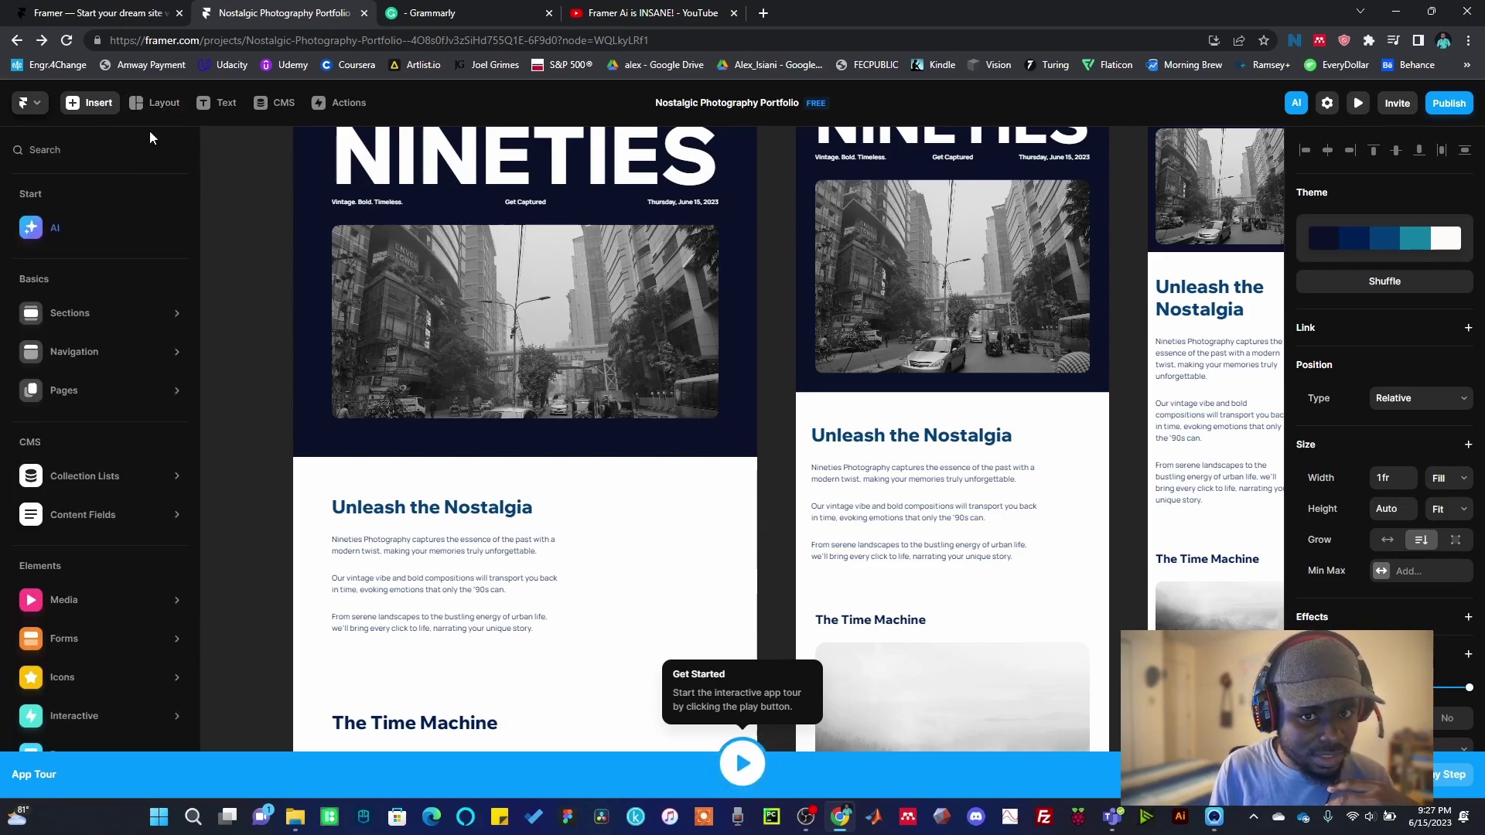
click(154, 105)
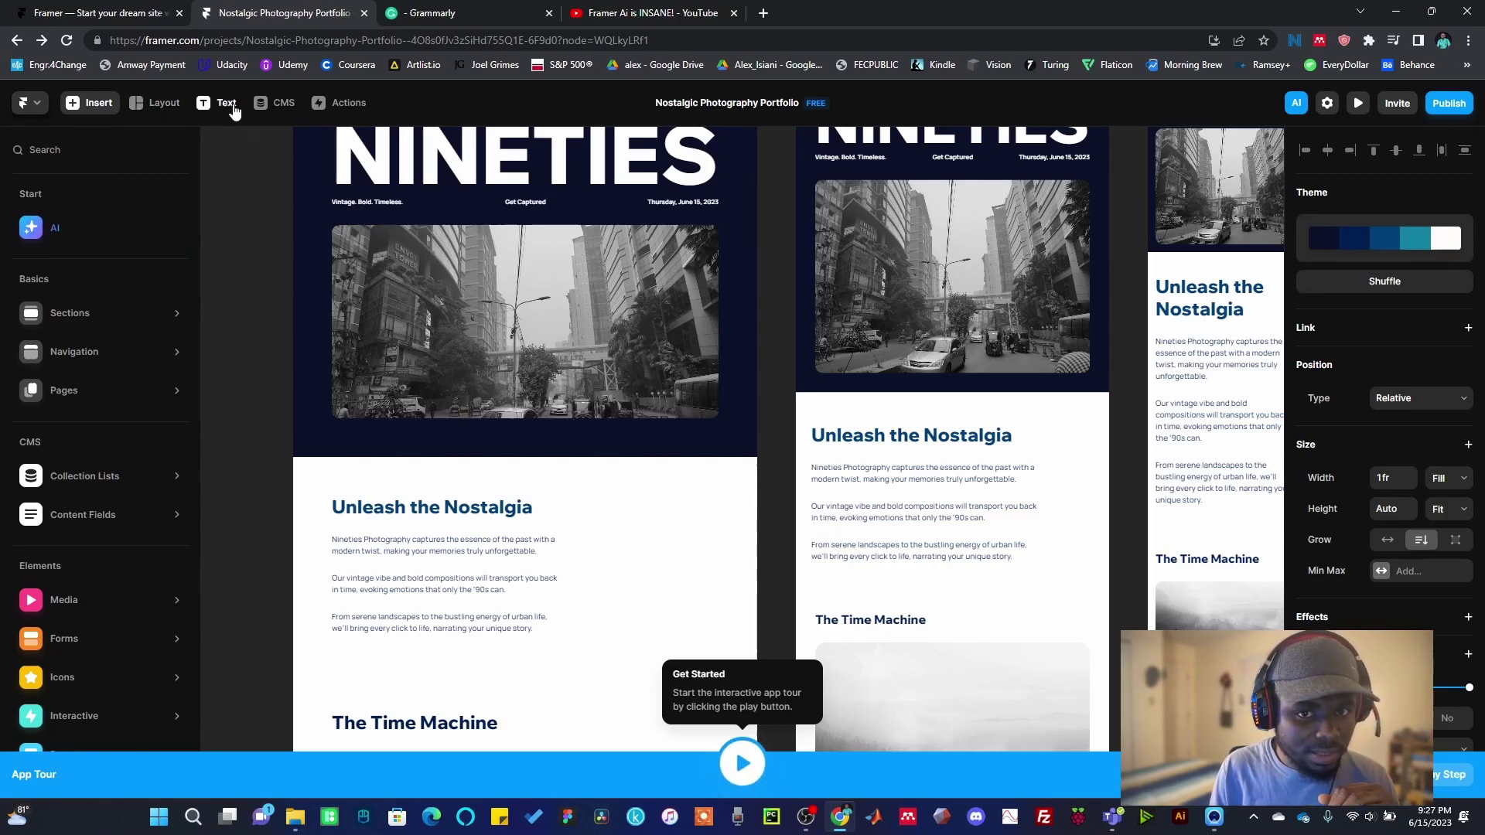
- Show the CMS collections panel, which has no collections yet
click(277, 114)
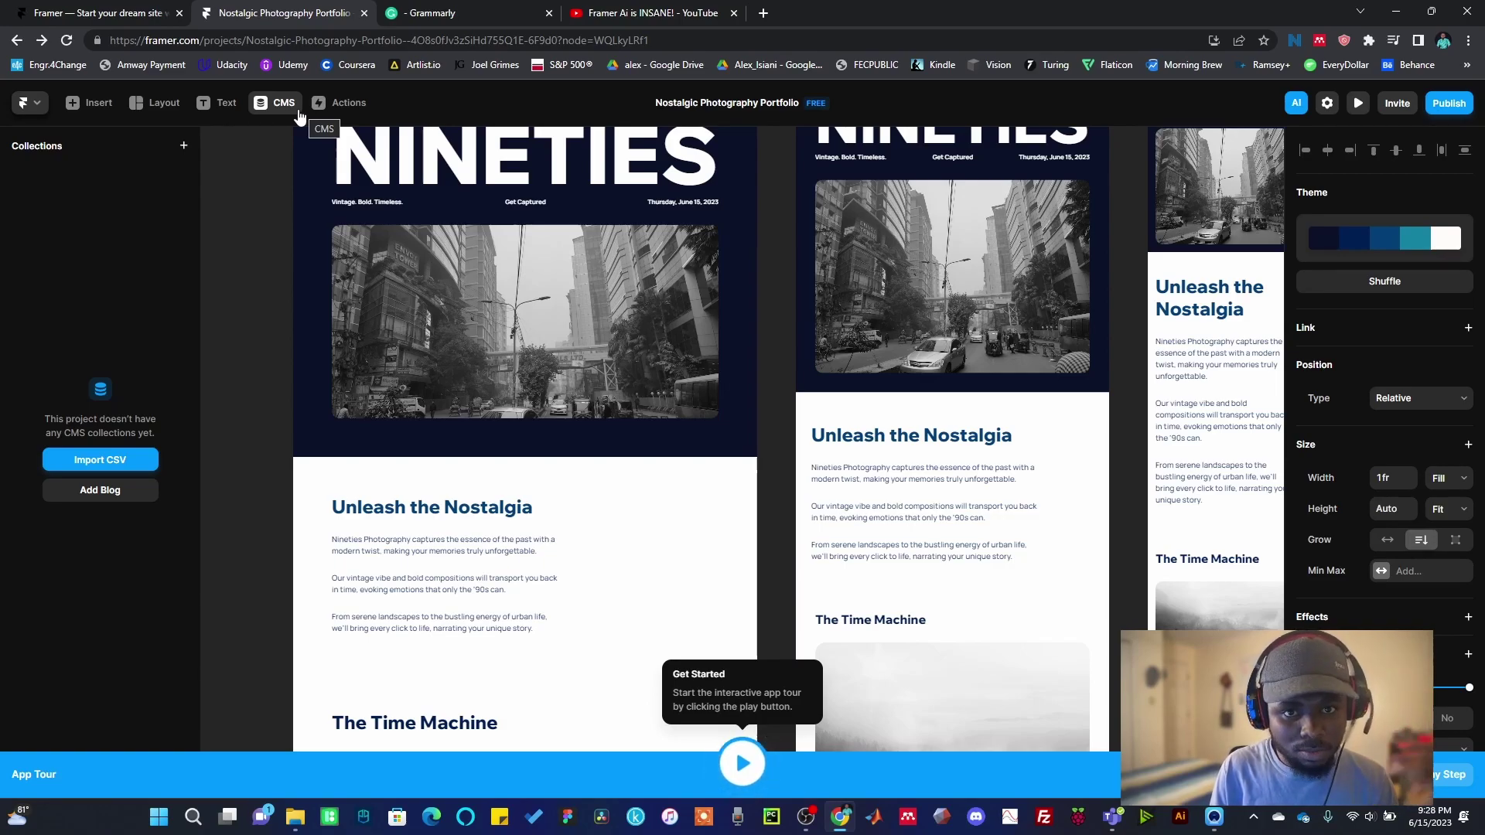
click(328, 105)
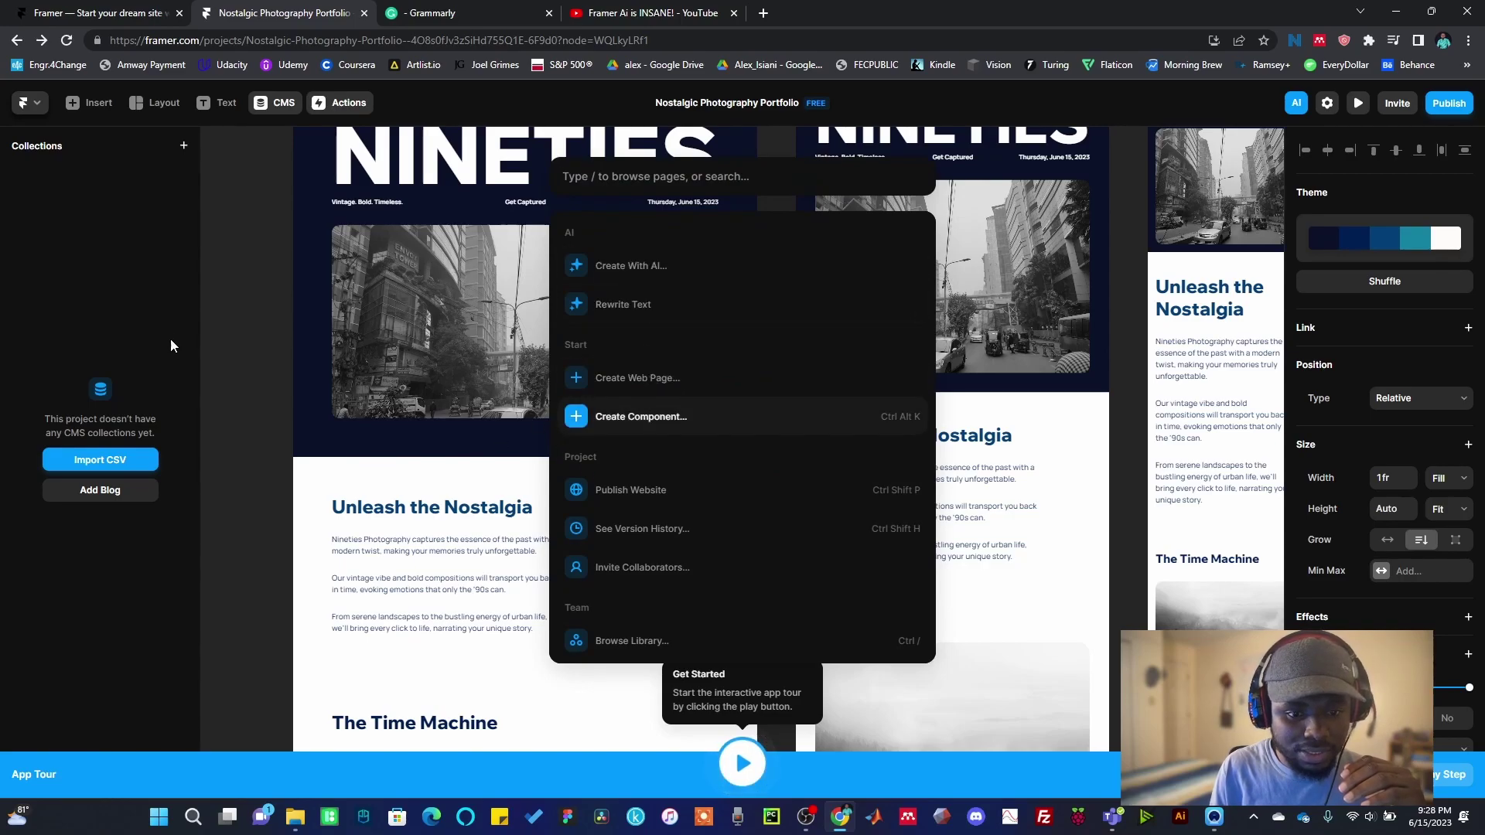
click(220, 309)
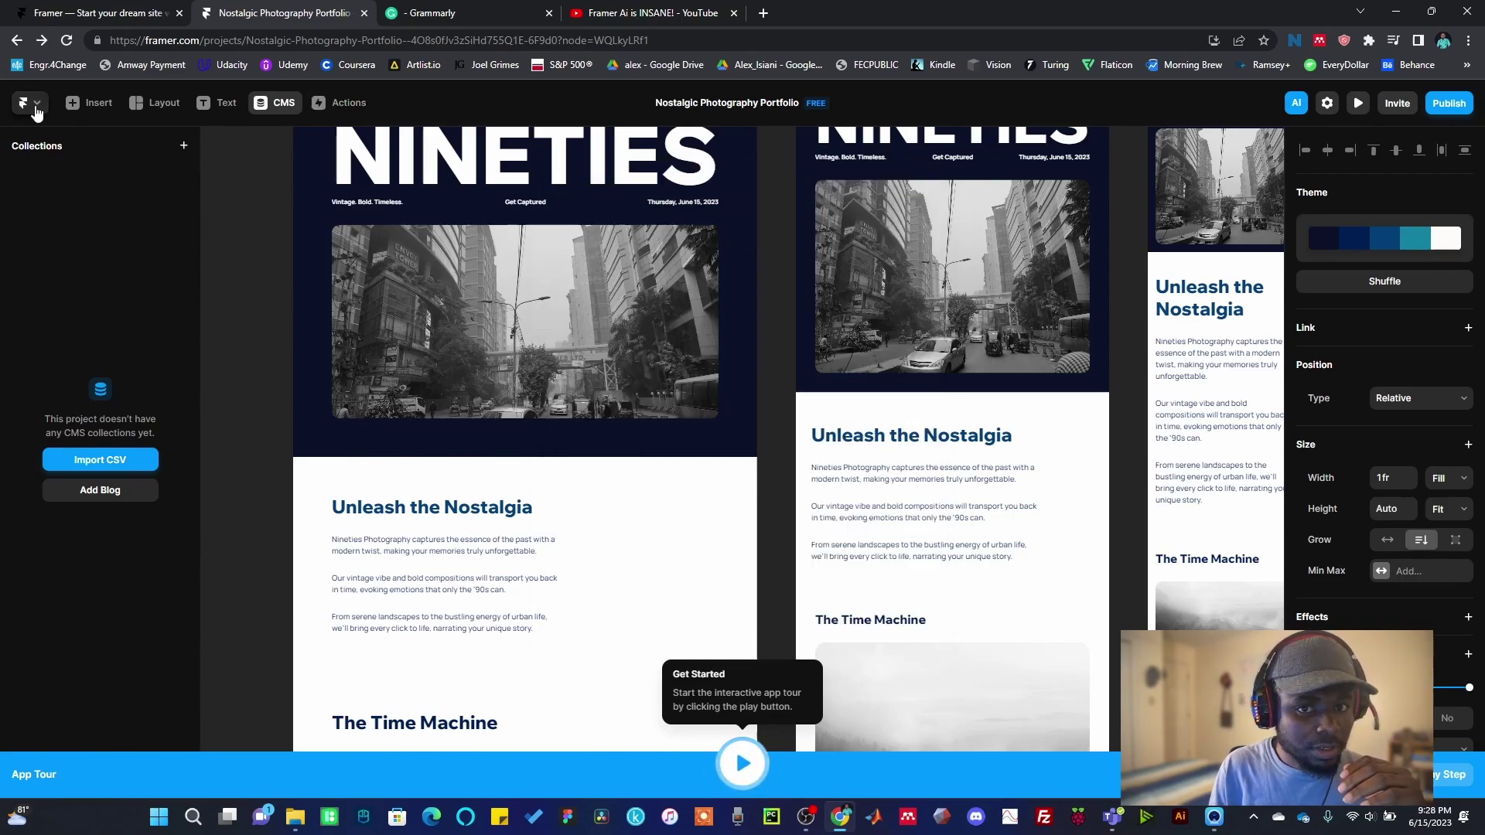
- Show the Insert element list and browse Pages, Media, Icons and the Sections templates
click(88, 106)
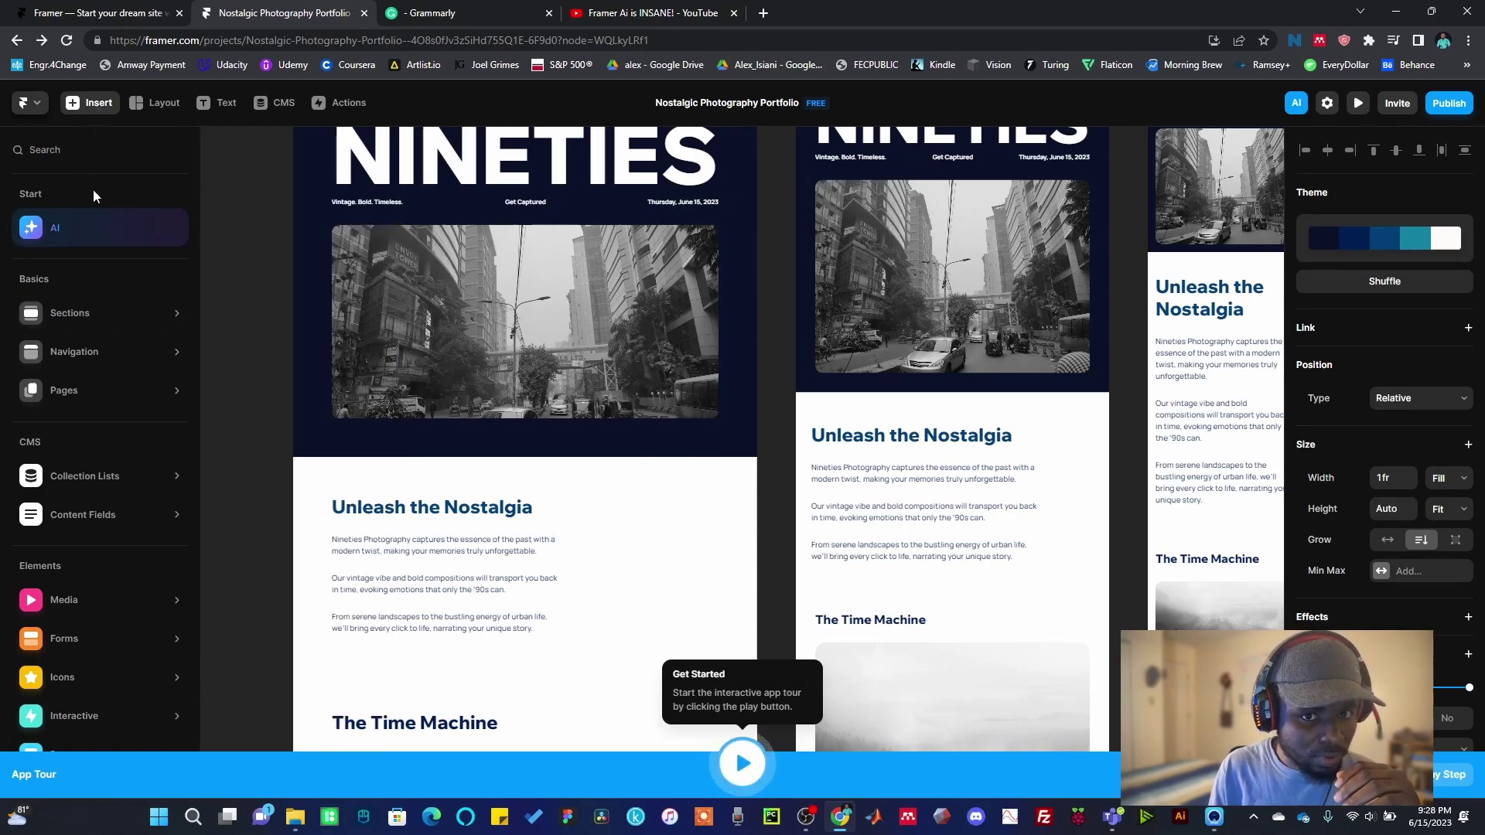
mouse_move(119, 395)
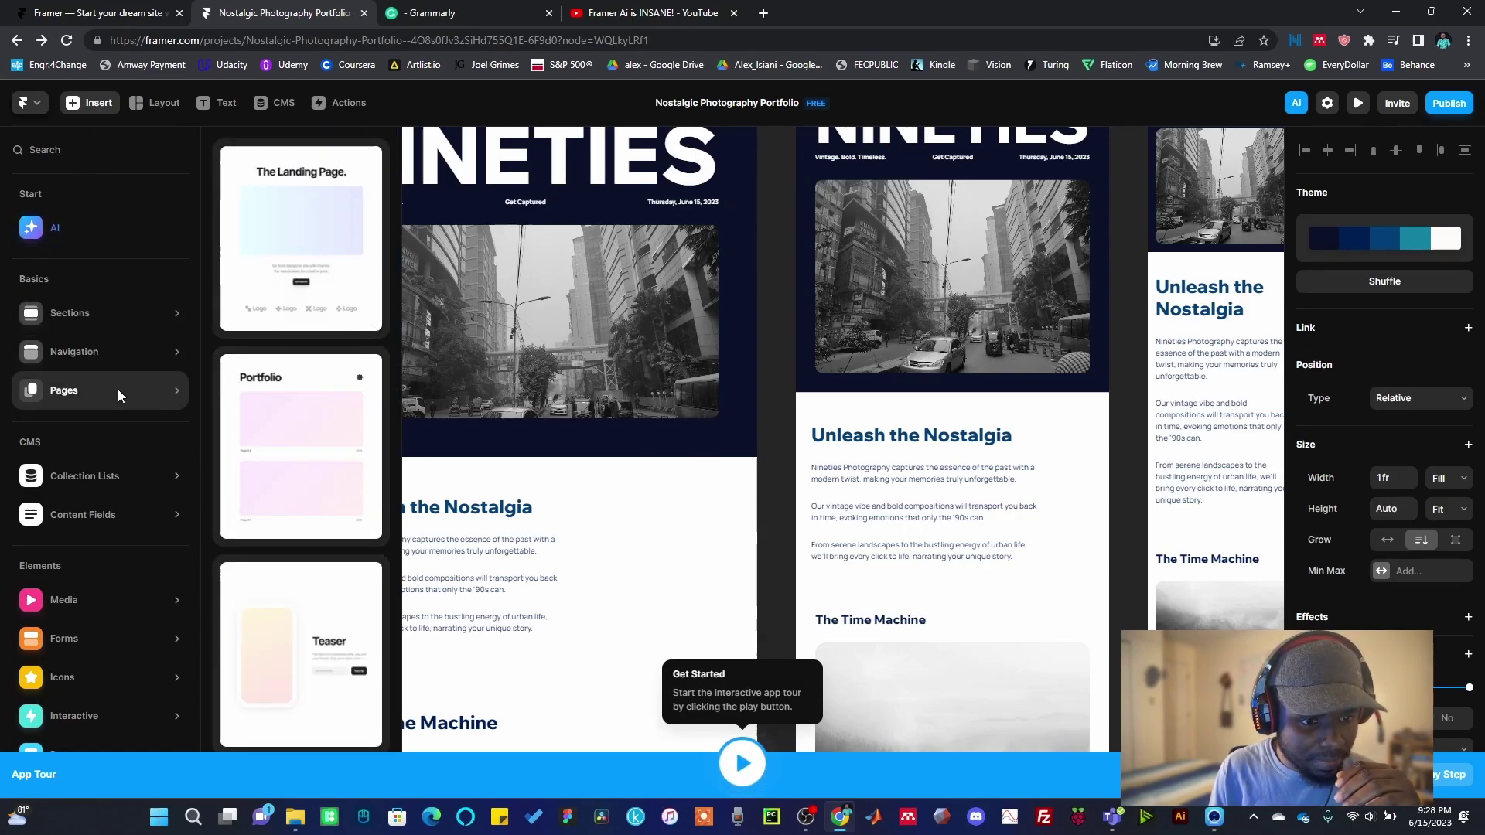
mouse_move(112, 618)
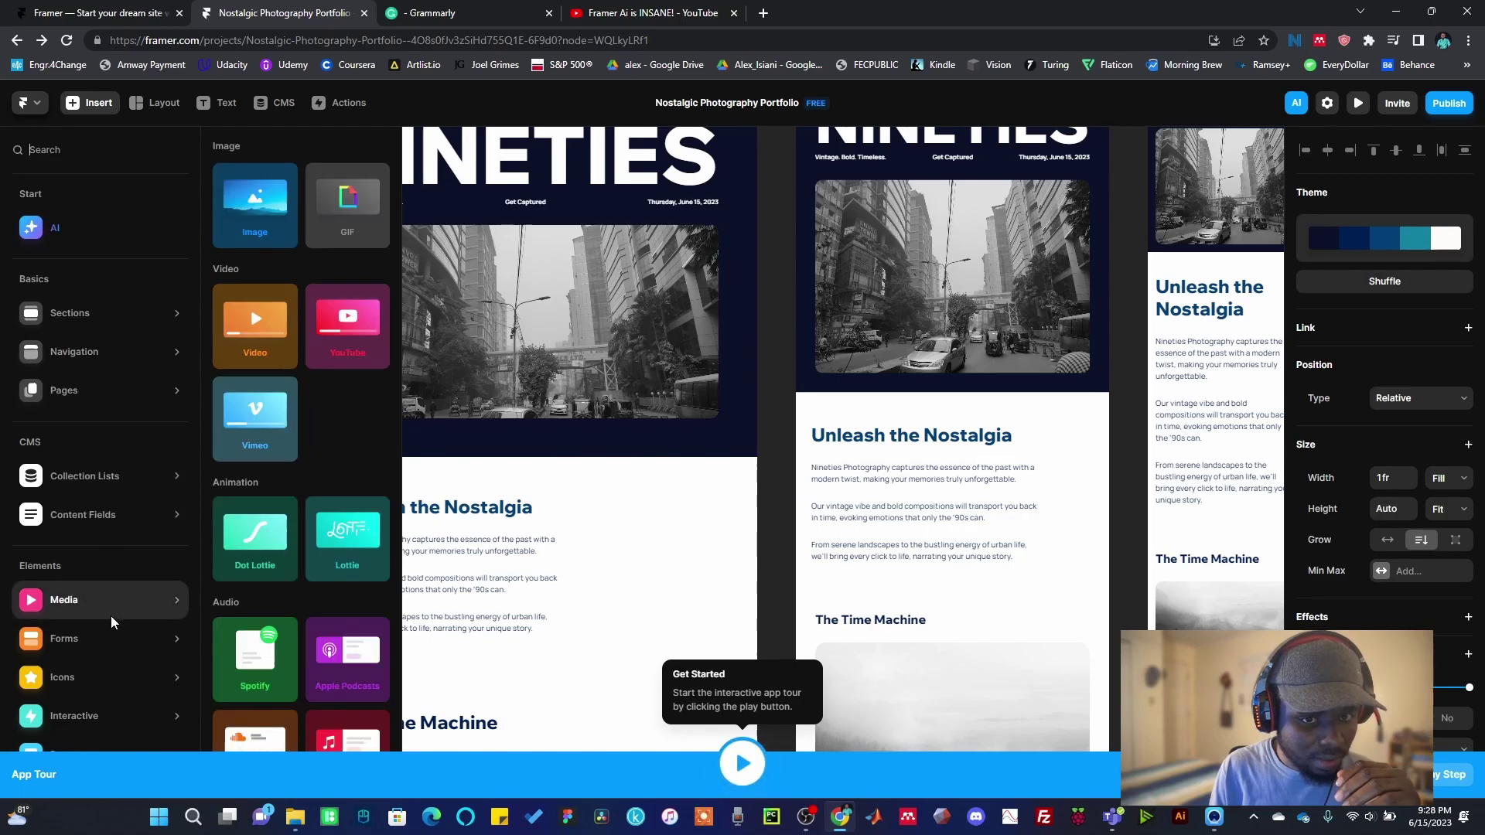
scroll(110, 617, down, 2)
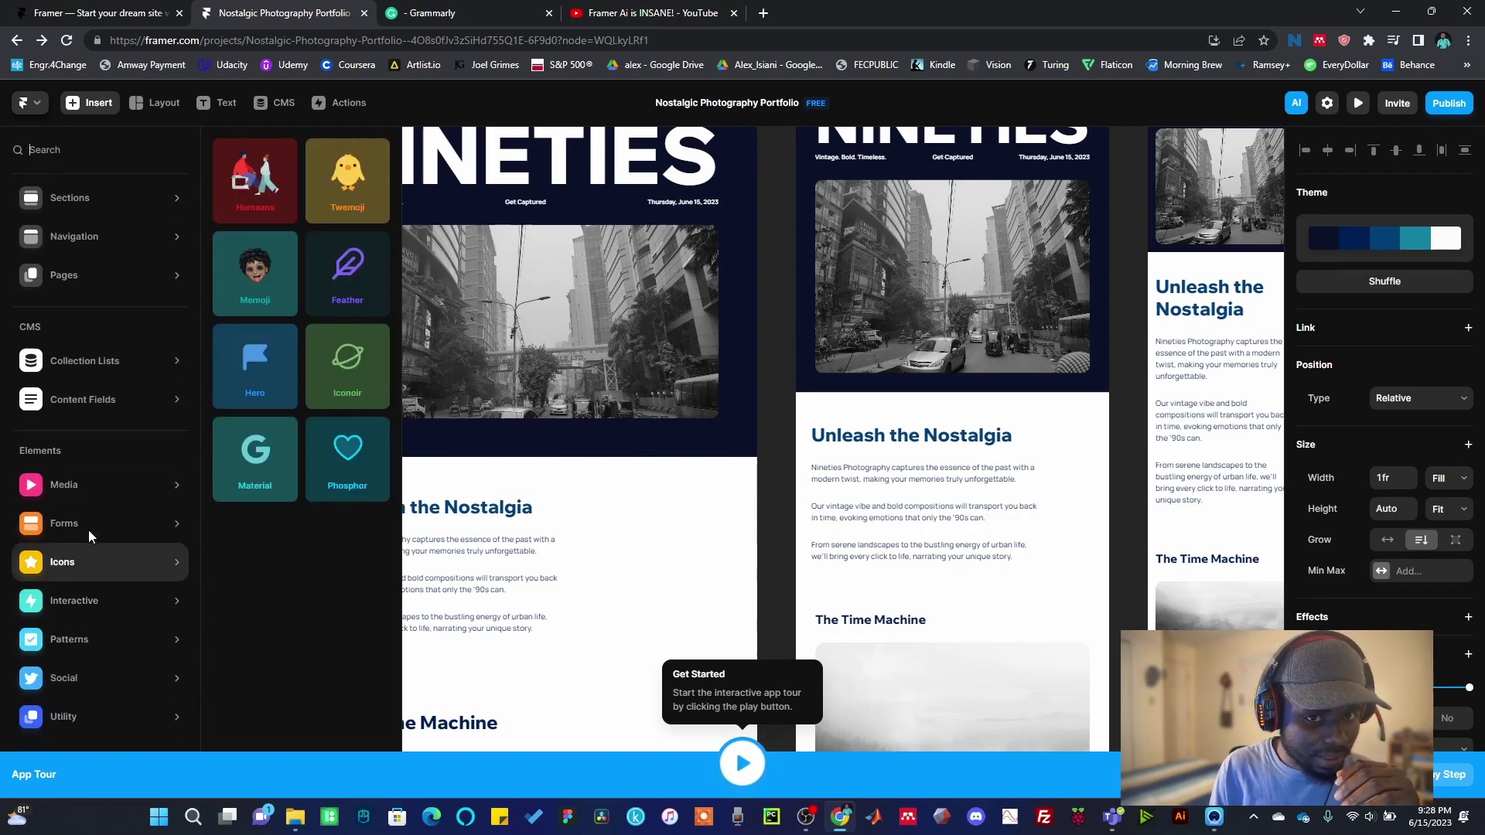
mouse_move(91, 494)
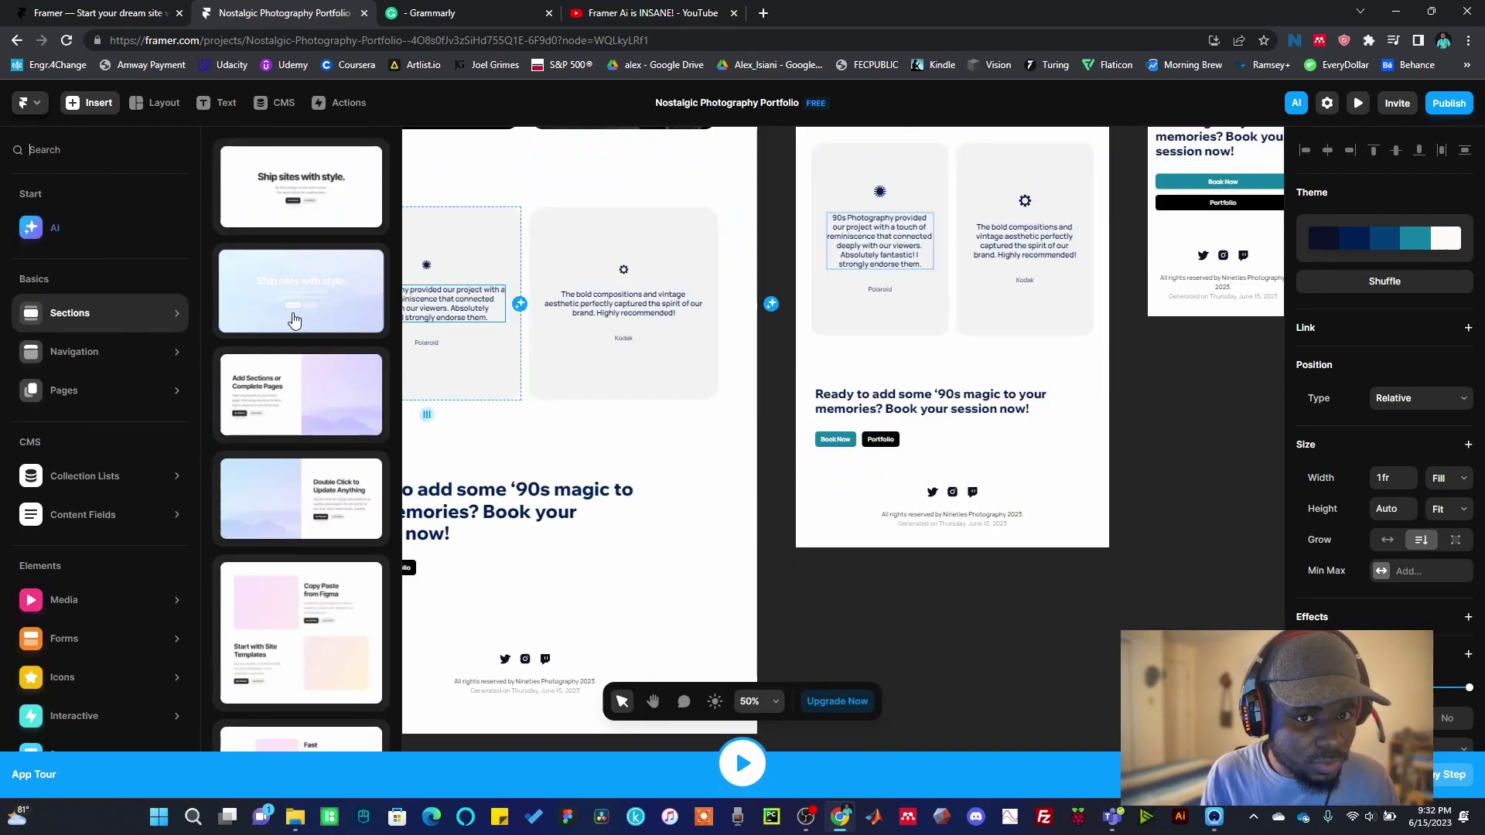
- Replace a briefly added 'Ship sites with style' section with the three-card section below the footer
click(319, 213)
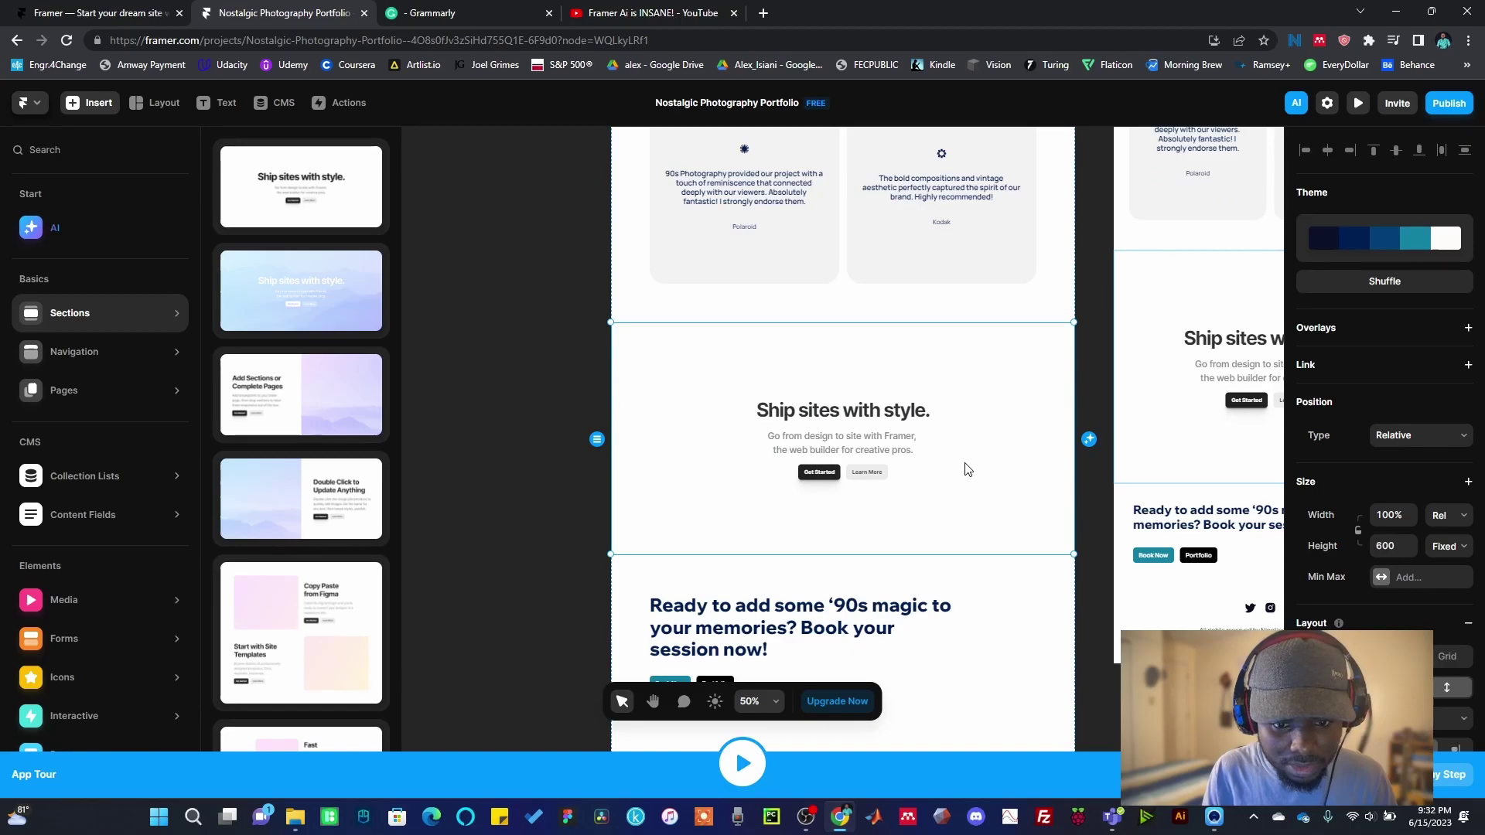
key(Delete)
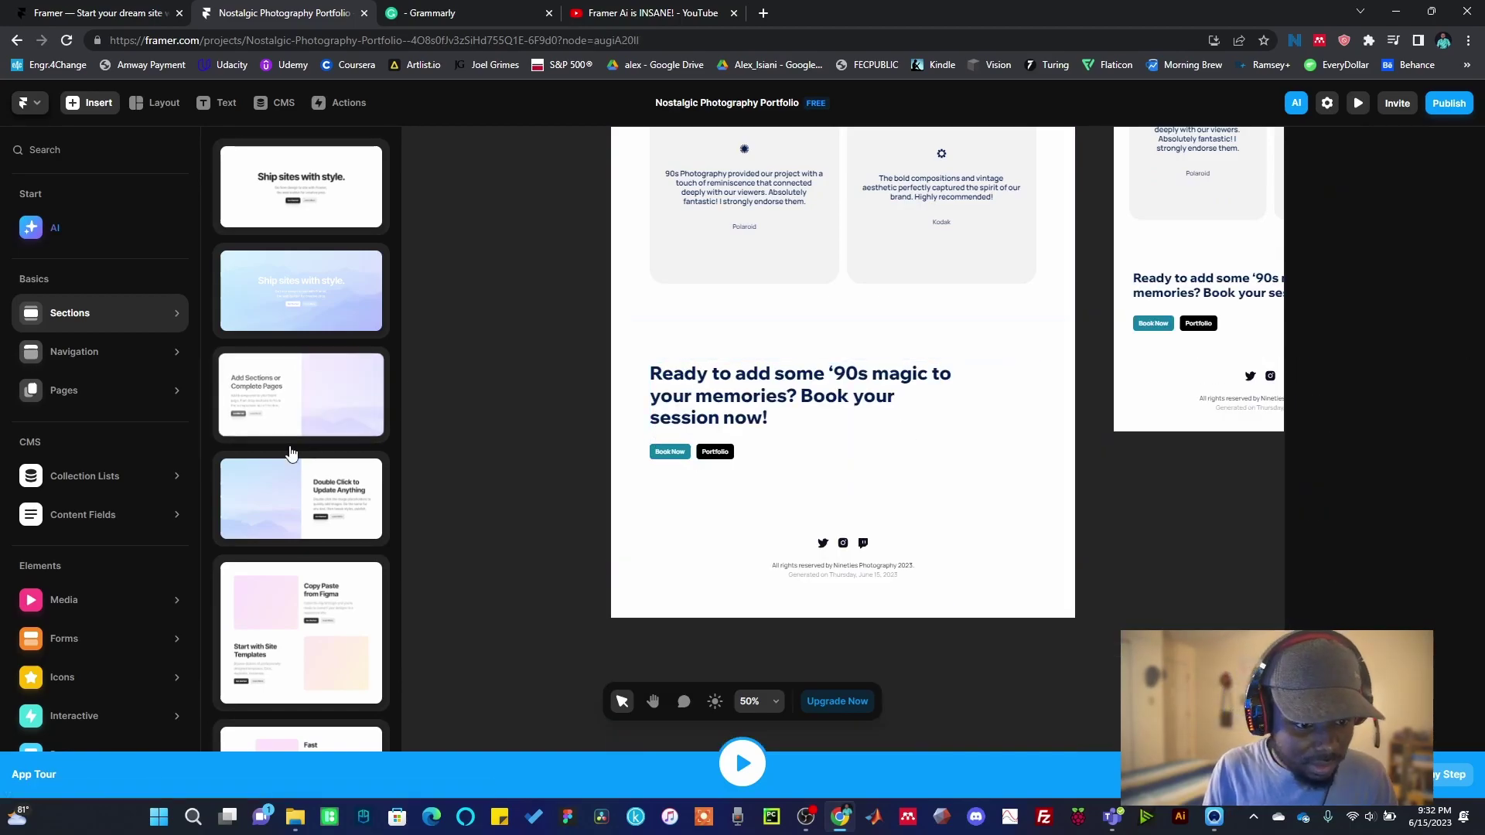
scroll(315, 580, down, 10)
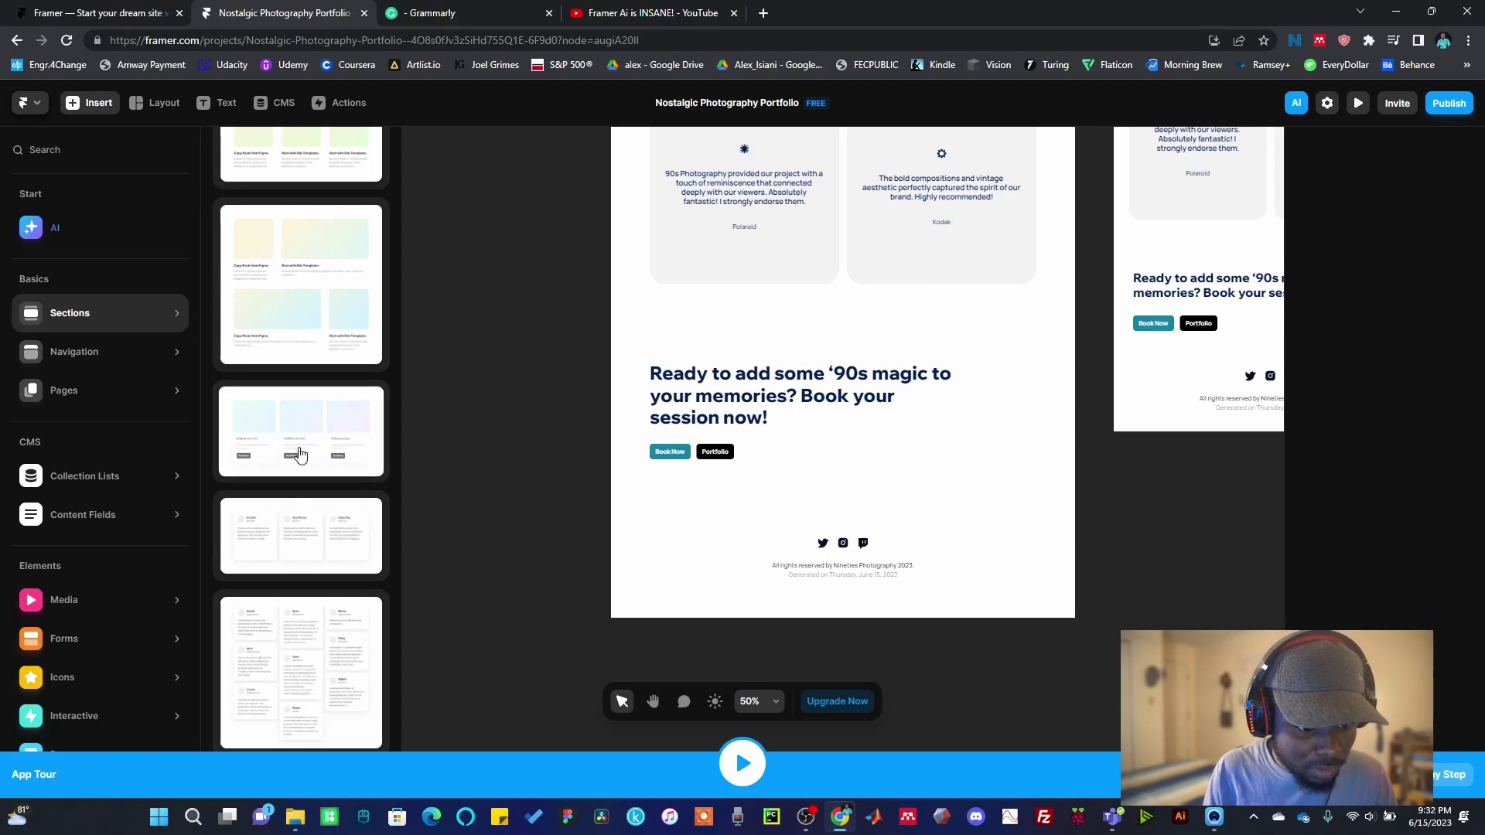
click(300, 441)
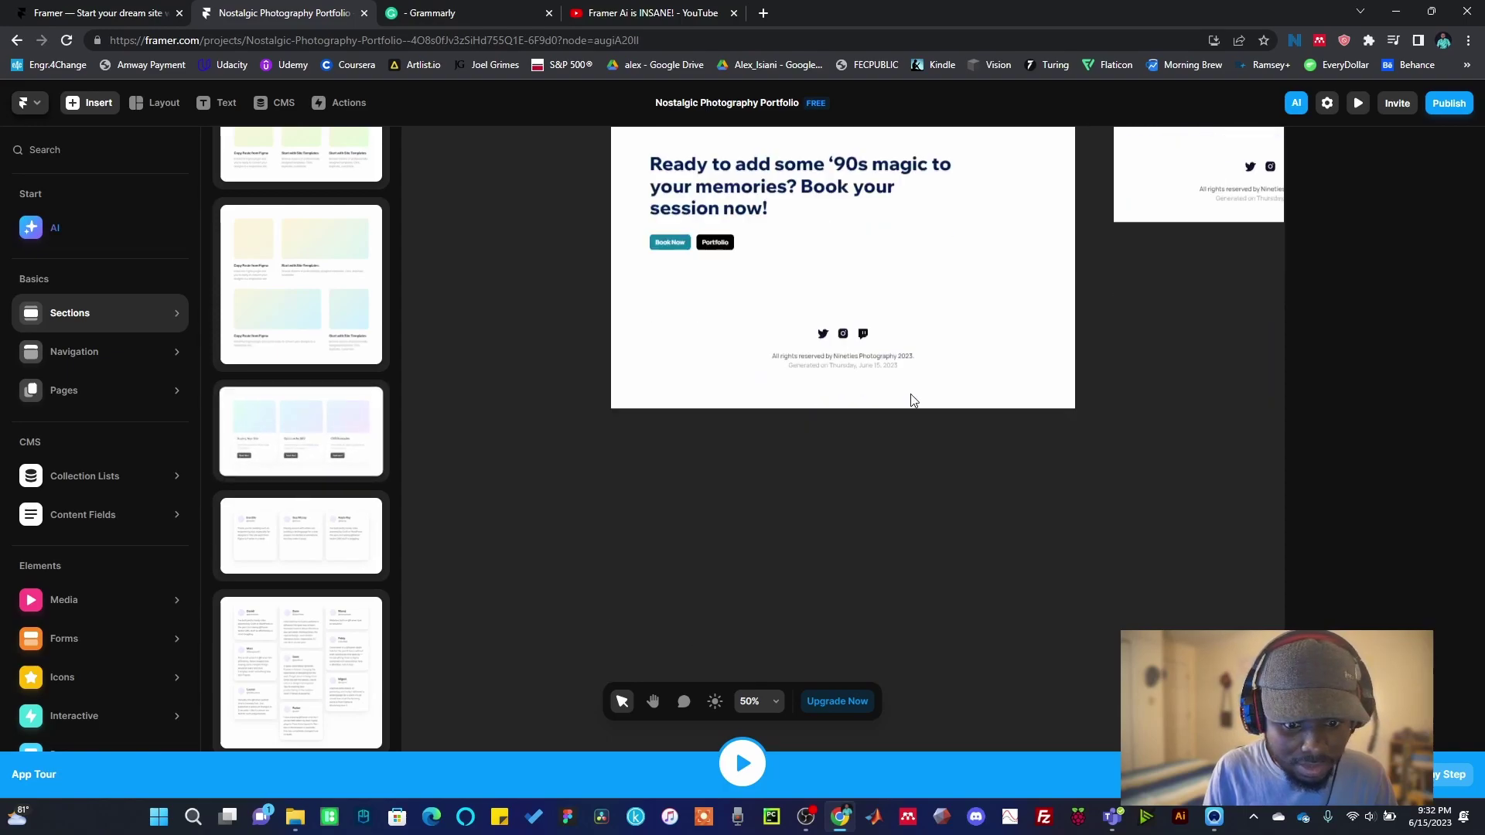
scroll(916, 465, up, 2)
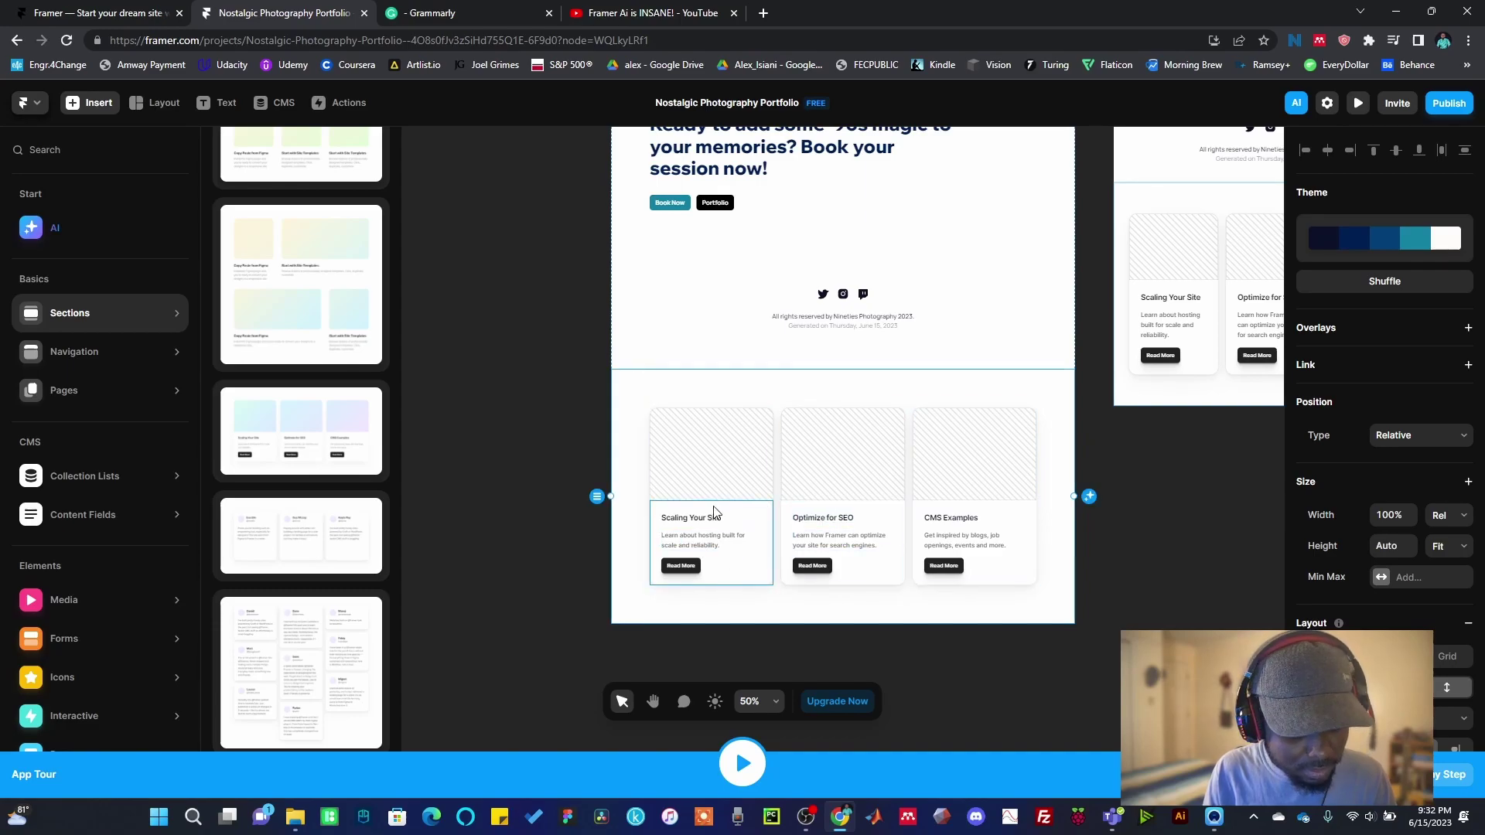
- Delete the three-card section so the booking call-to-action and footer end the page
key(Delete)
mouse_move(111, 351)
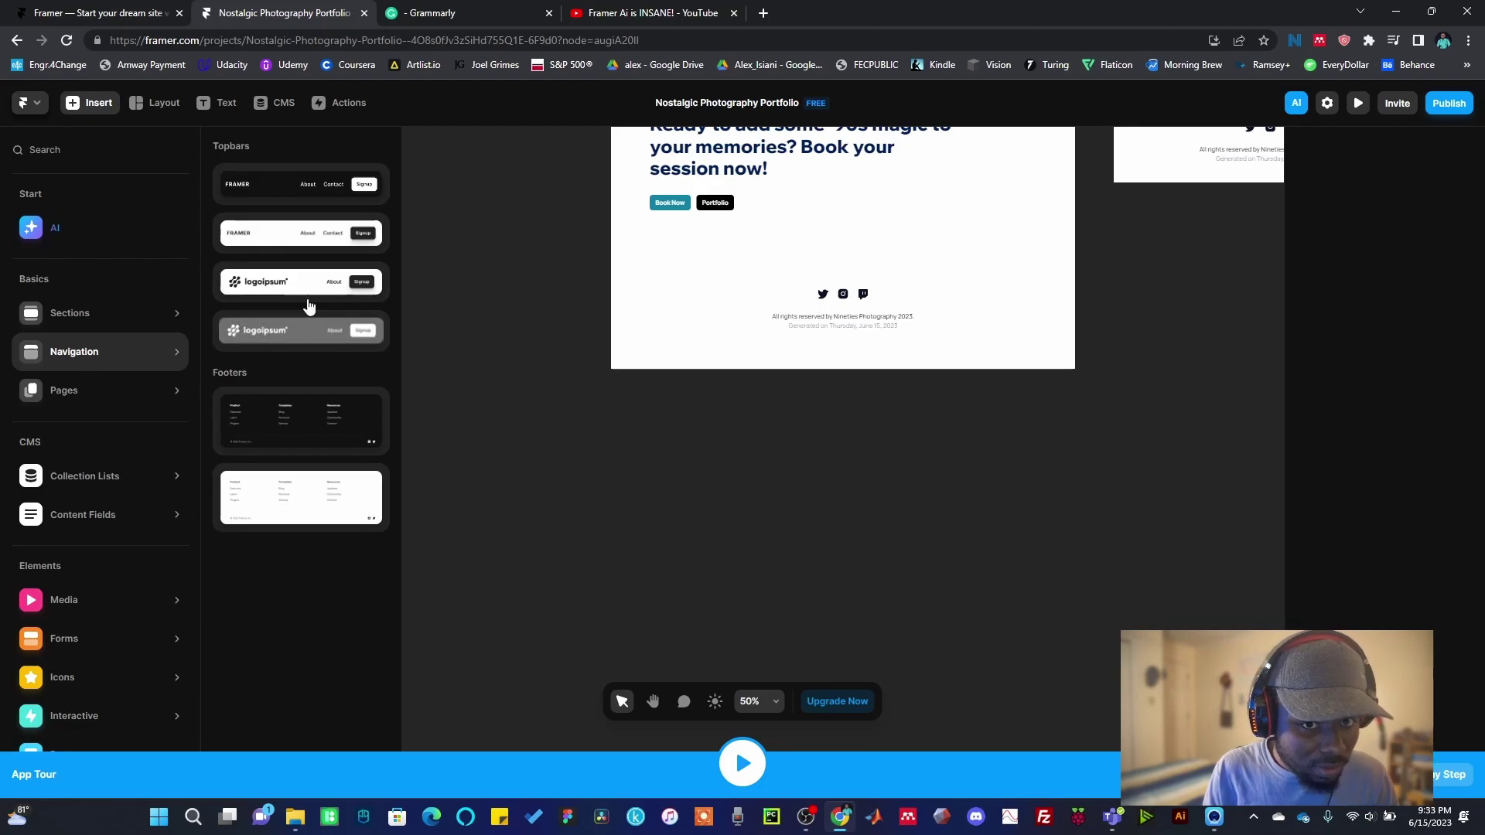
scroll(816, 245, up, 8)
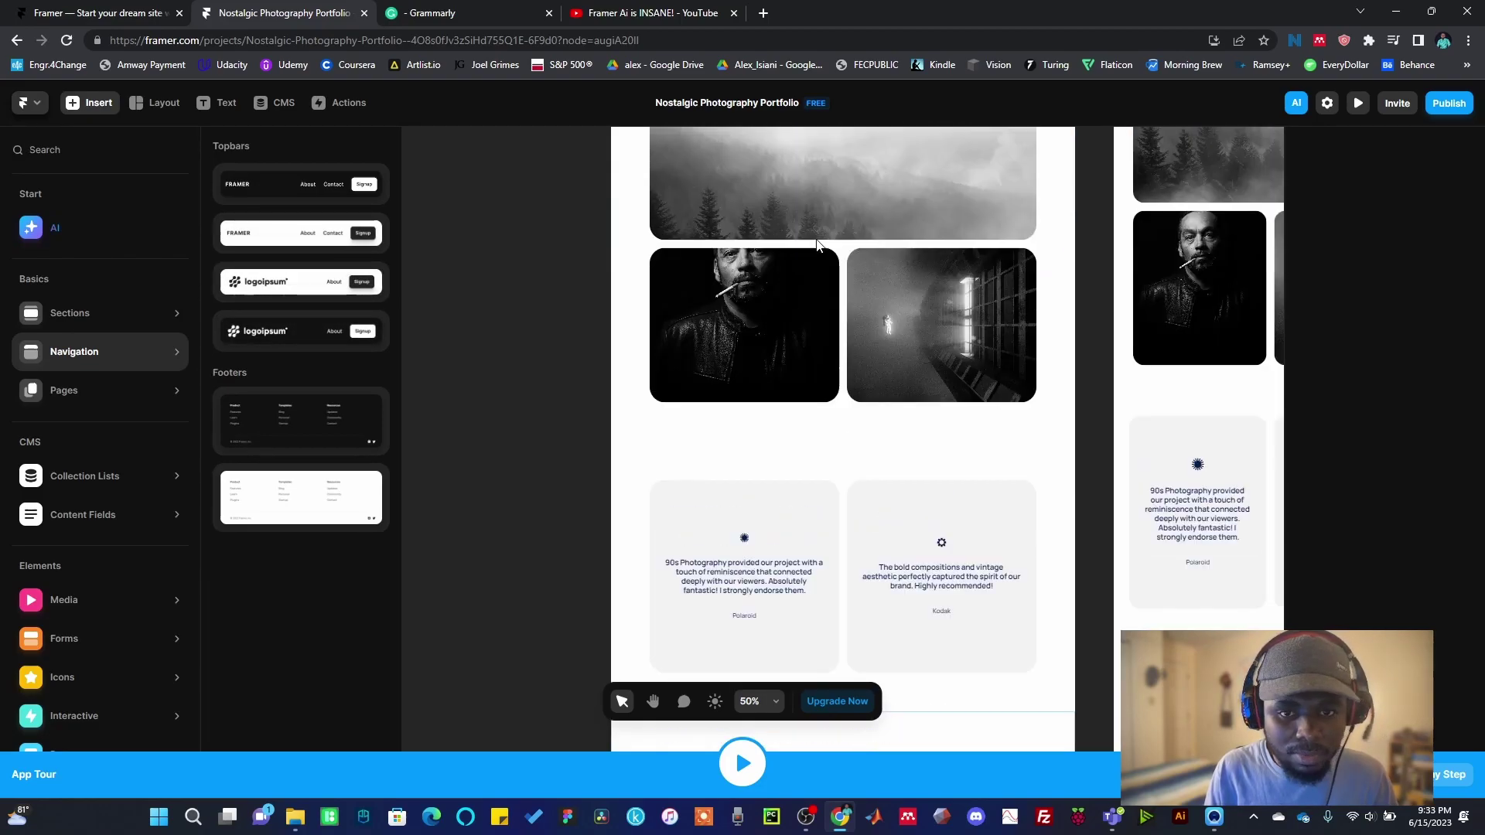
scroll(817, 244, up, 10)
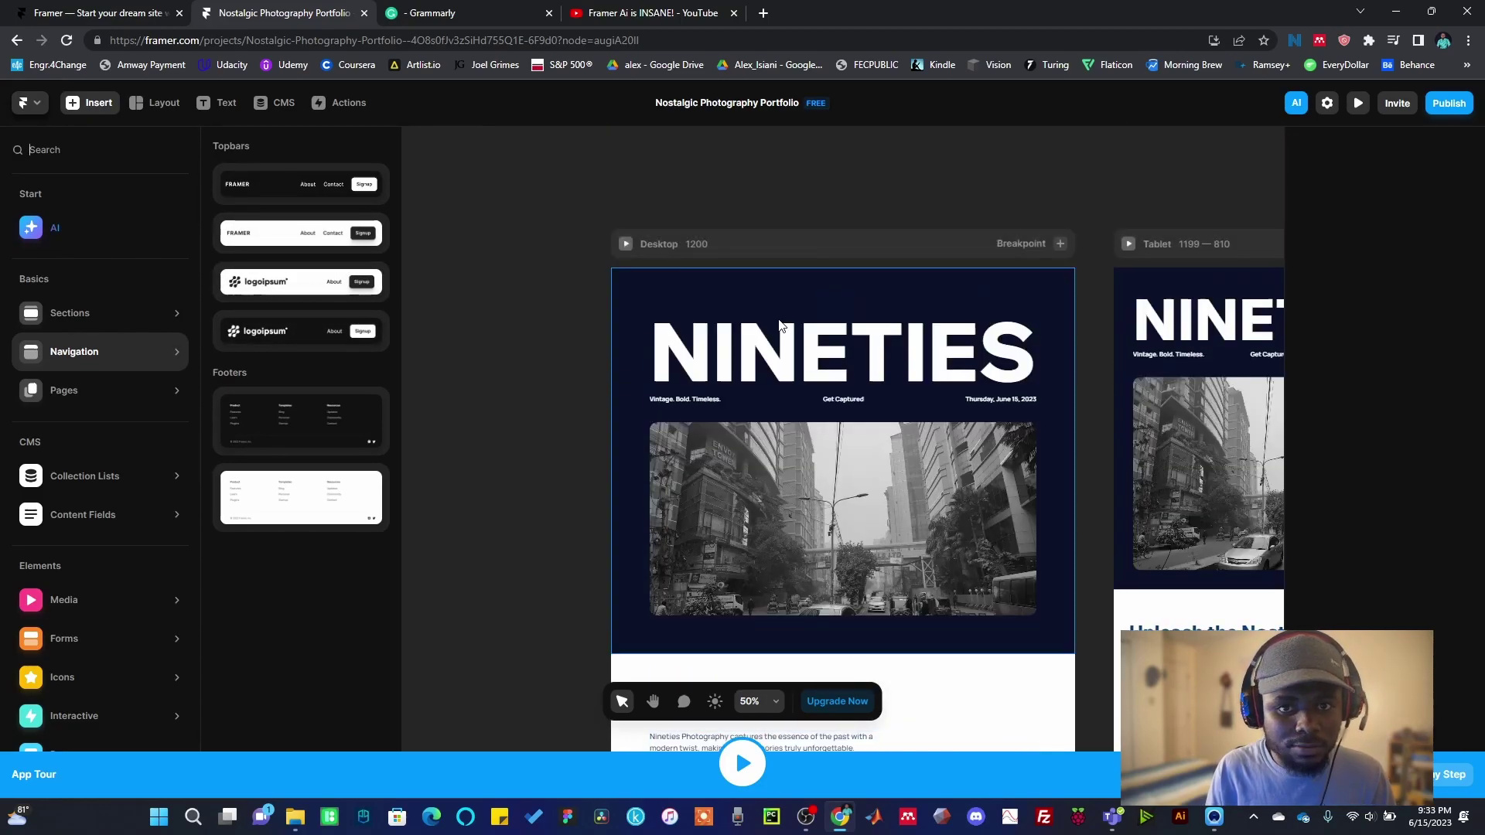
mouse_move(97, 518)
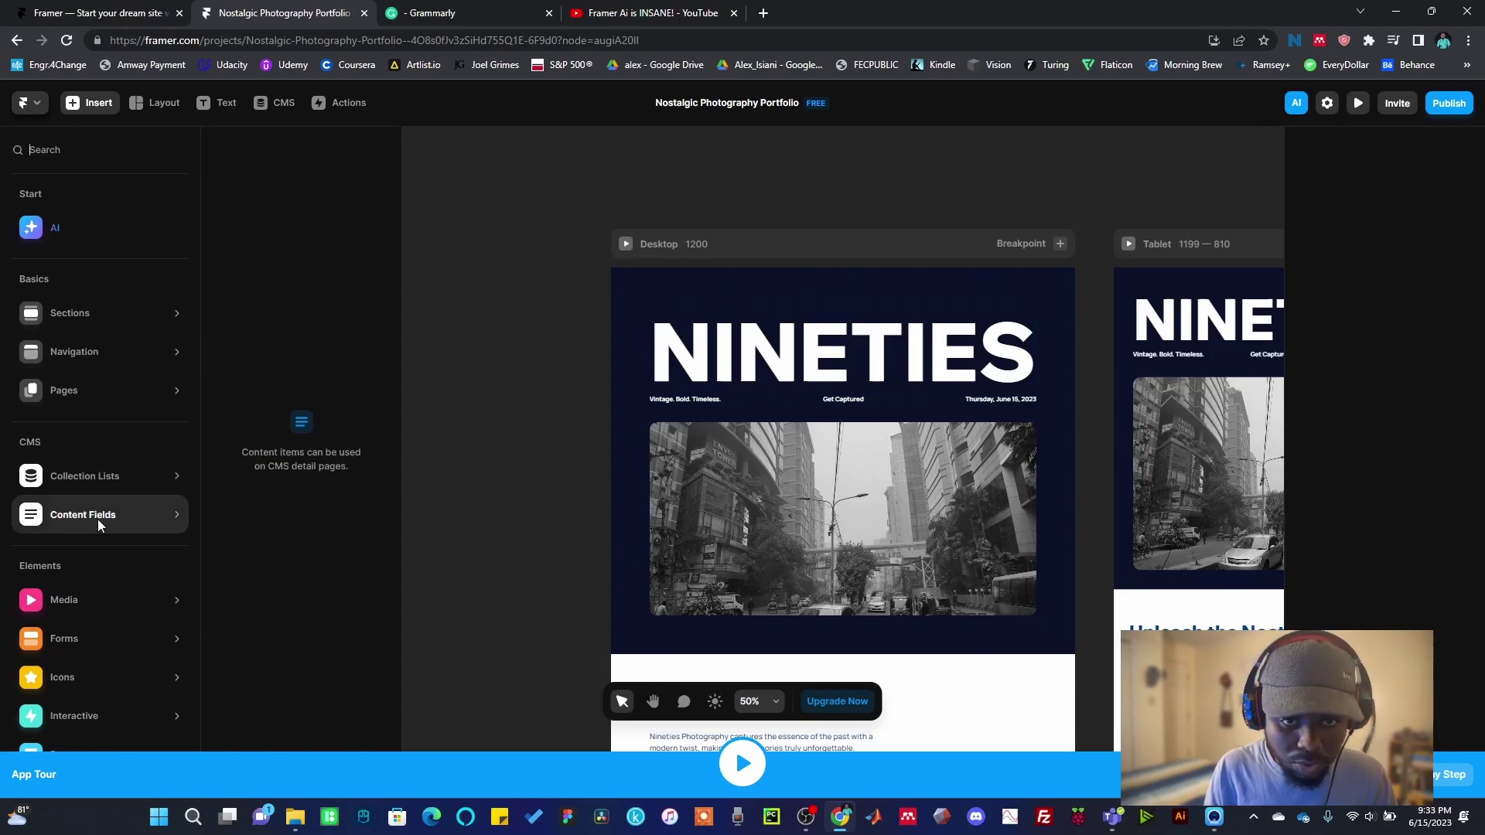
mouse_move(171, 595)
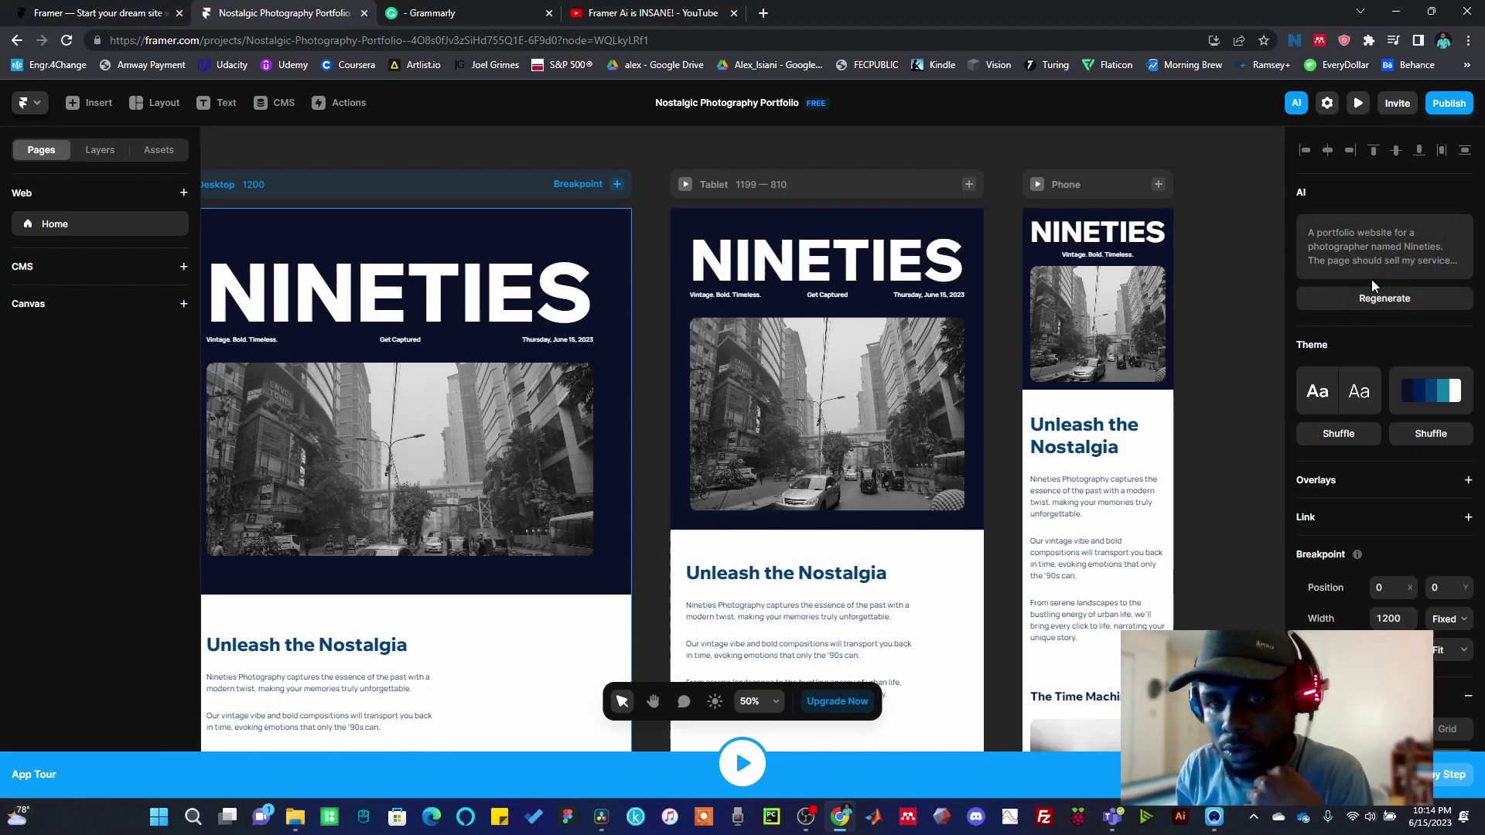
- Regenerate the page from the Nineties portfolio prompt using the AI Regenerate option
click(1370, 301)
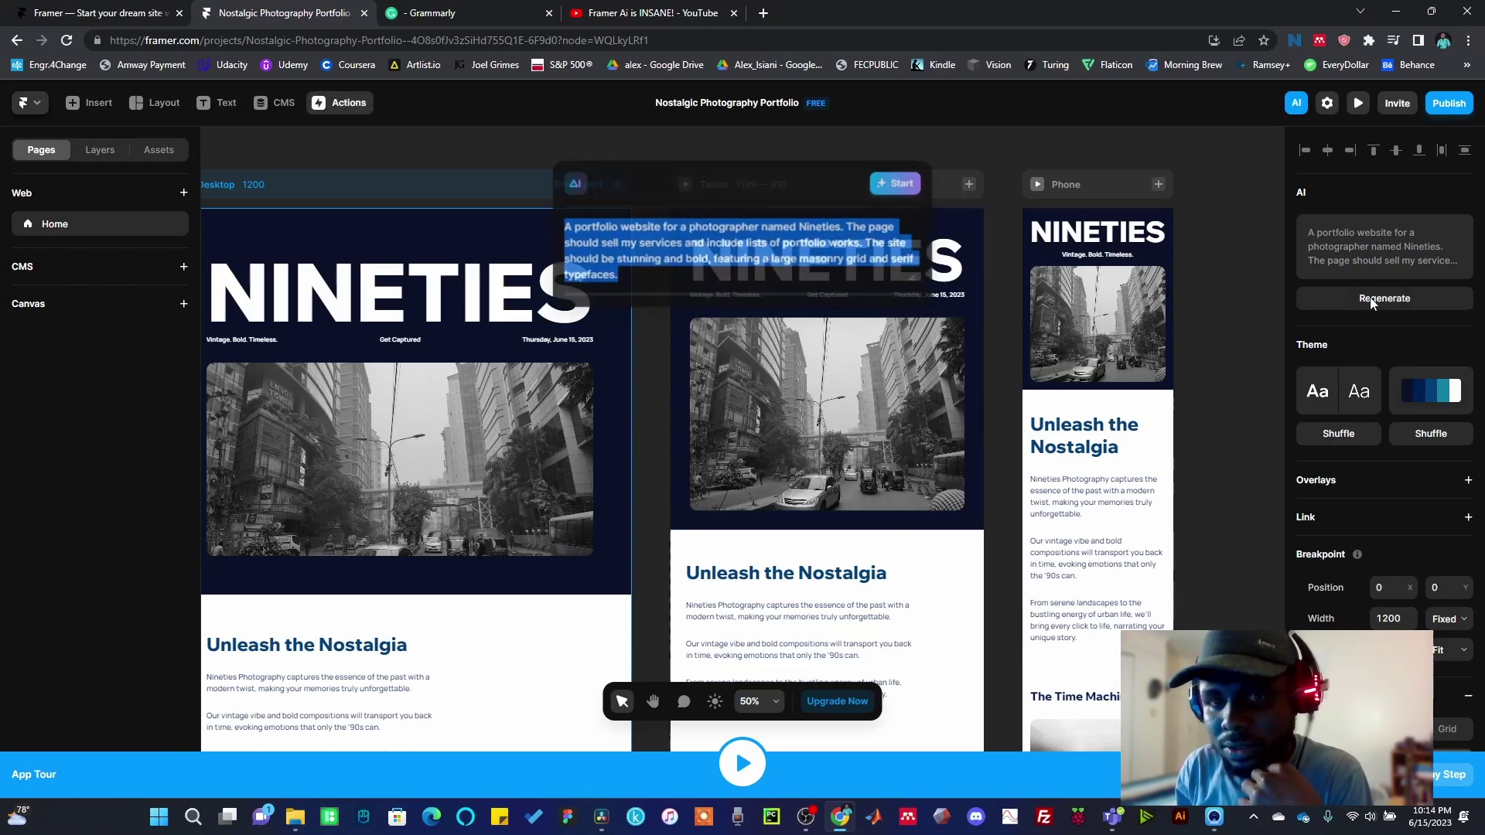
click(900, 185)
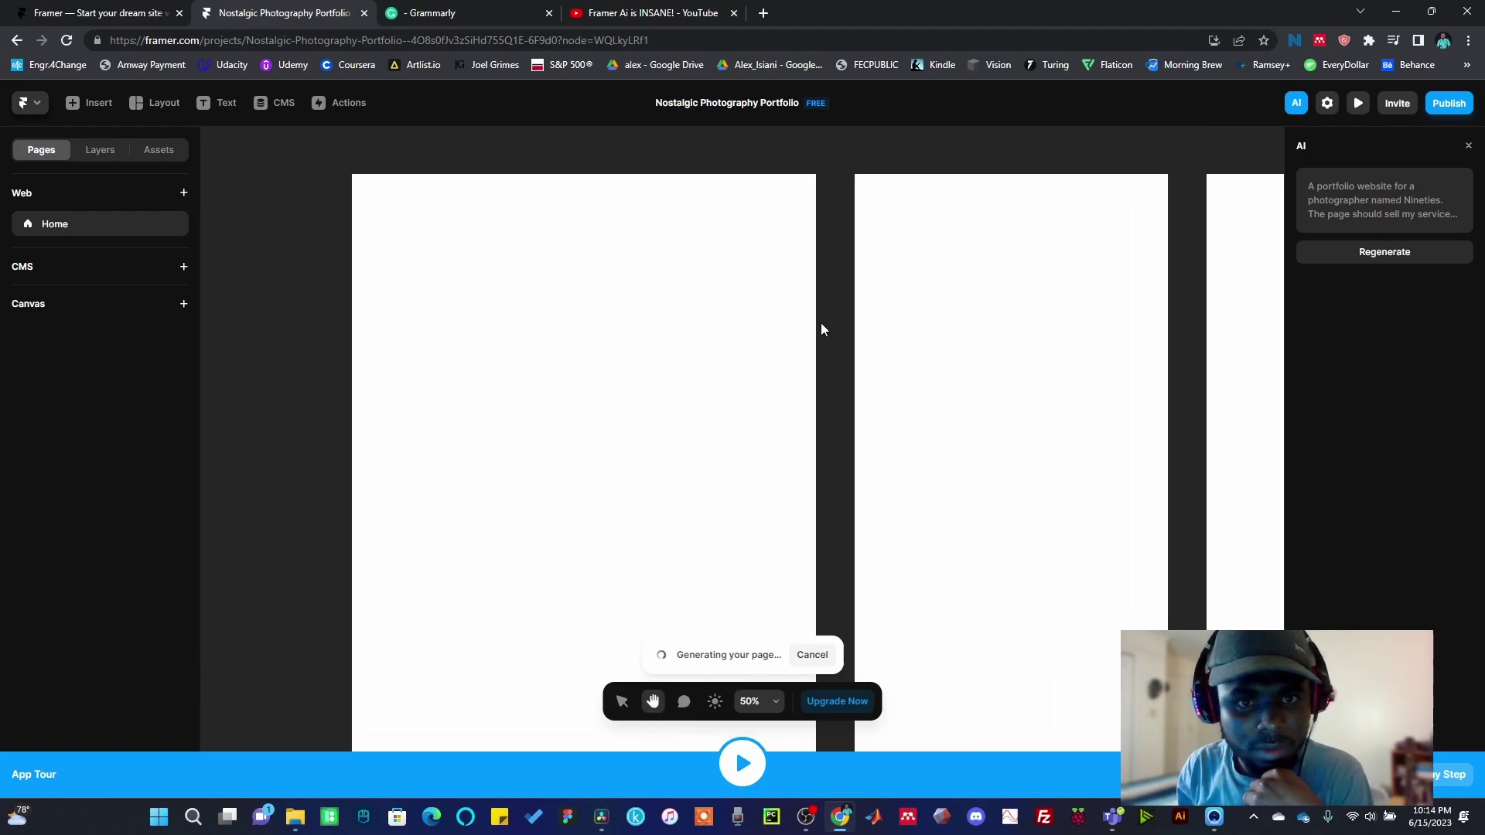